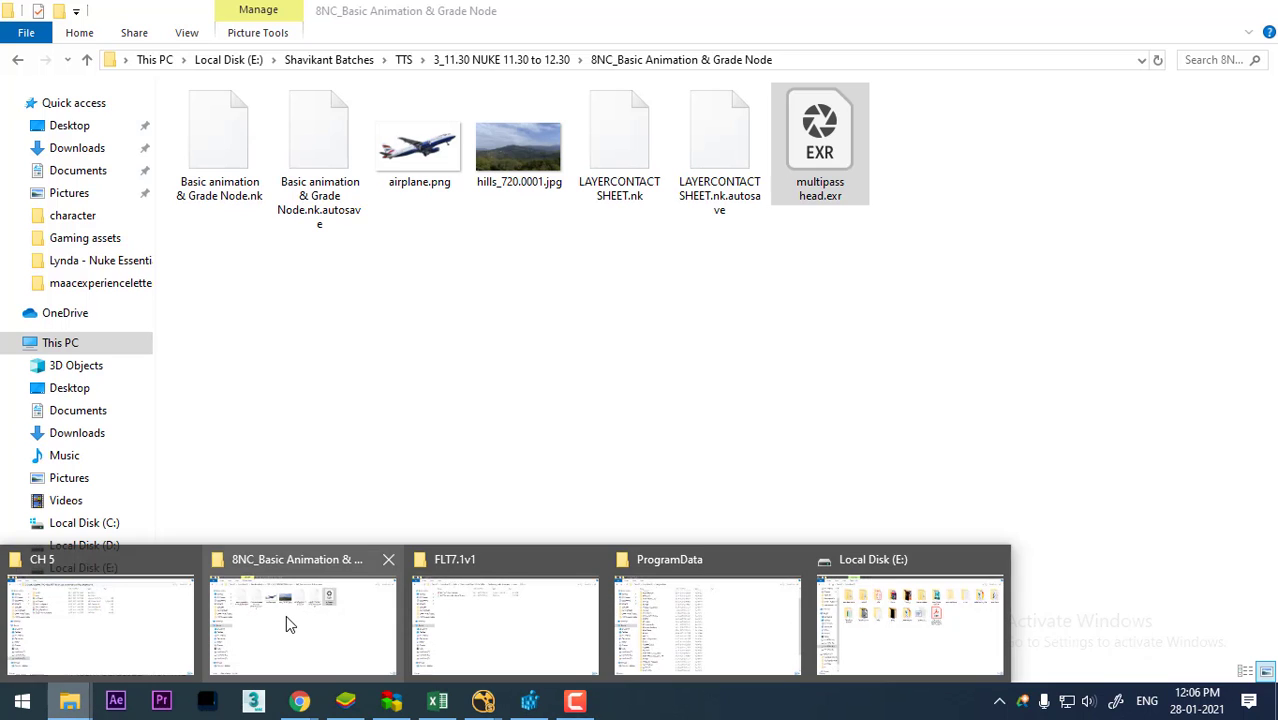
# Drag multipass head.exr from the project folder into the Node Graph as Read3, placed beside Read2.
pyautogui.click(286, 615)
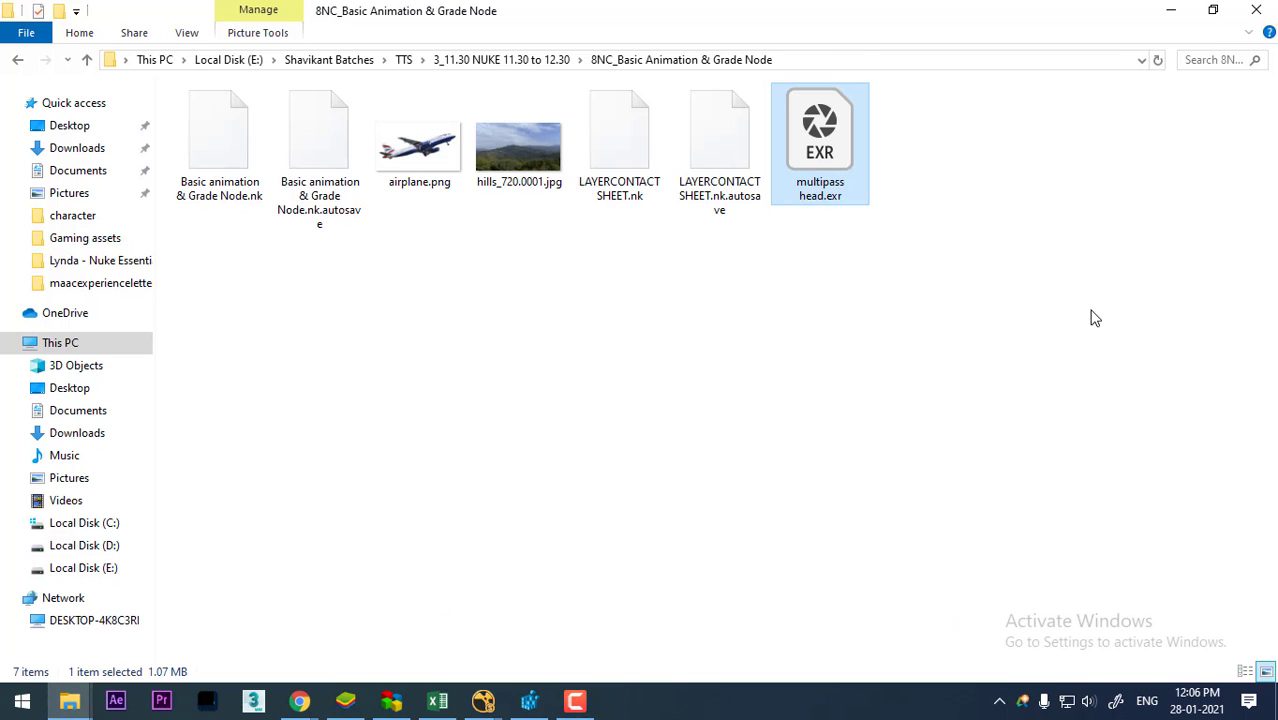
pyautogui.click(830, 60)
pyautogui.moveTo(1035, 6)
pyautogui.mouseDown()
pyautogui.moveTo(900, 268)
pyautogui.moveTo(682, 239)
pyautogui.mouseUp()
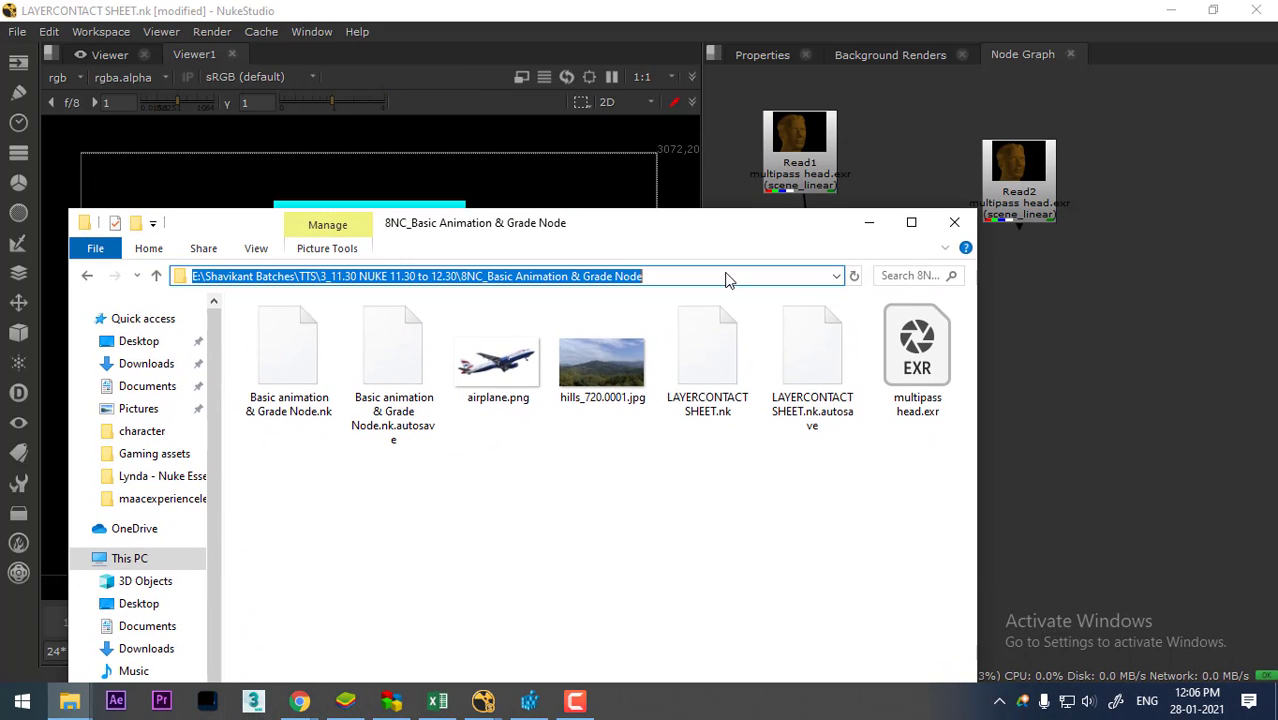
pyautogui.moveTo(917, 355); pyautogui.dragTo(1170, 345)
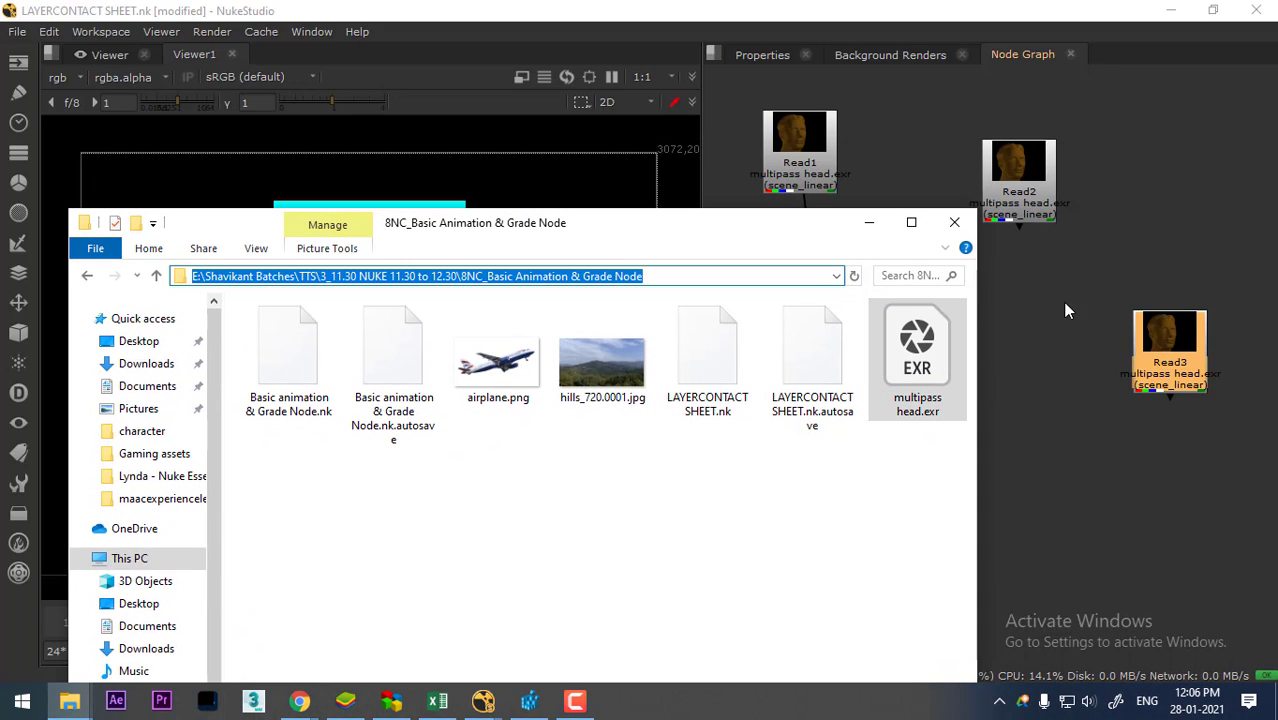
pyautogui.click(869, 222)
pyautogui.moveTo(1180, 352); pyautogui.dragTo(1032, 319)
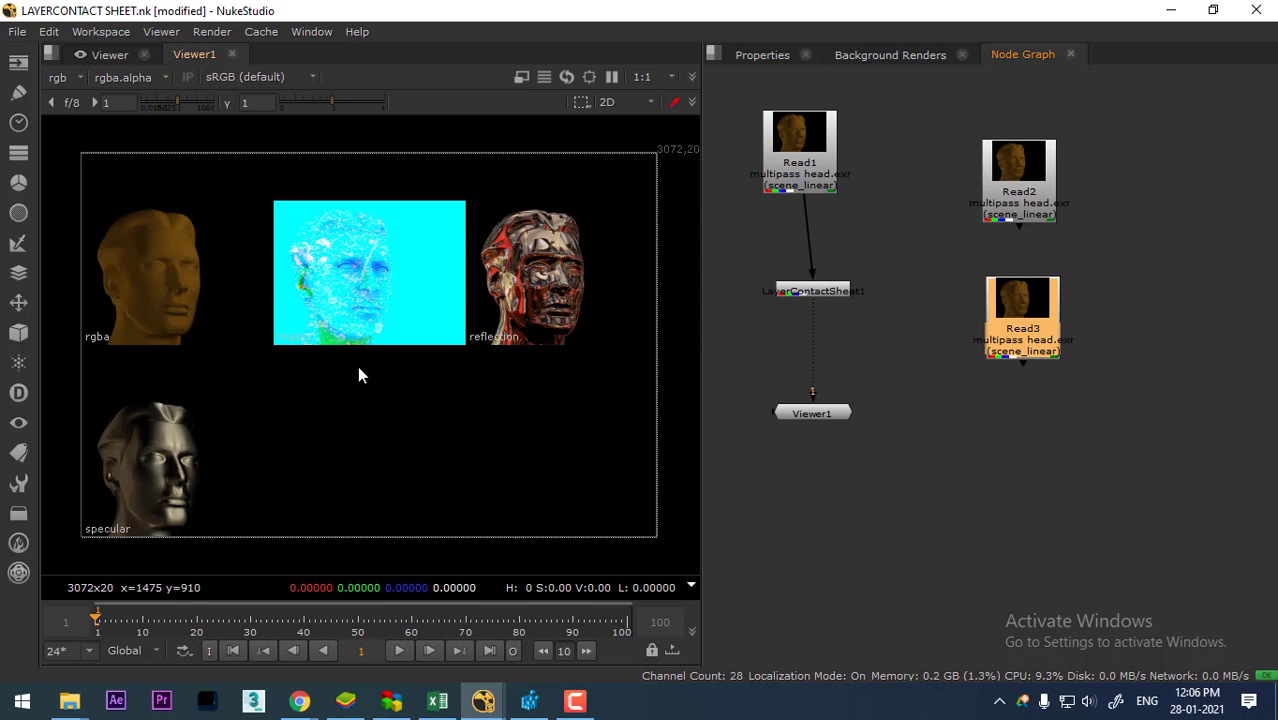
# Connect Read3 to Viewer1 and position the viewer node below Read3.
pyautogui.moveTo(357, 366); pyautogui.dragTo(384, 357)
pyautogui.click(1044, 428)
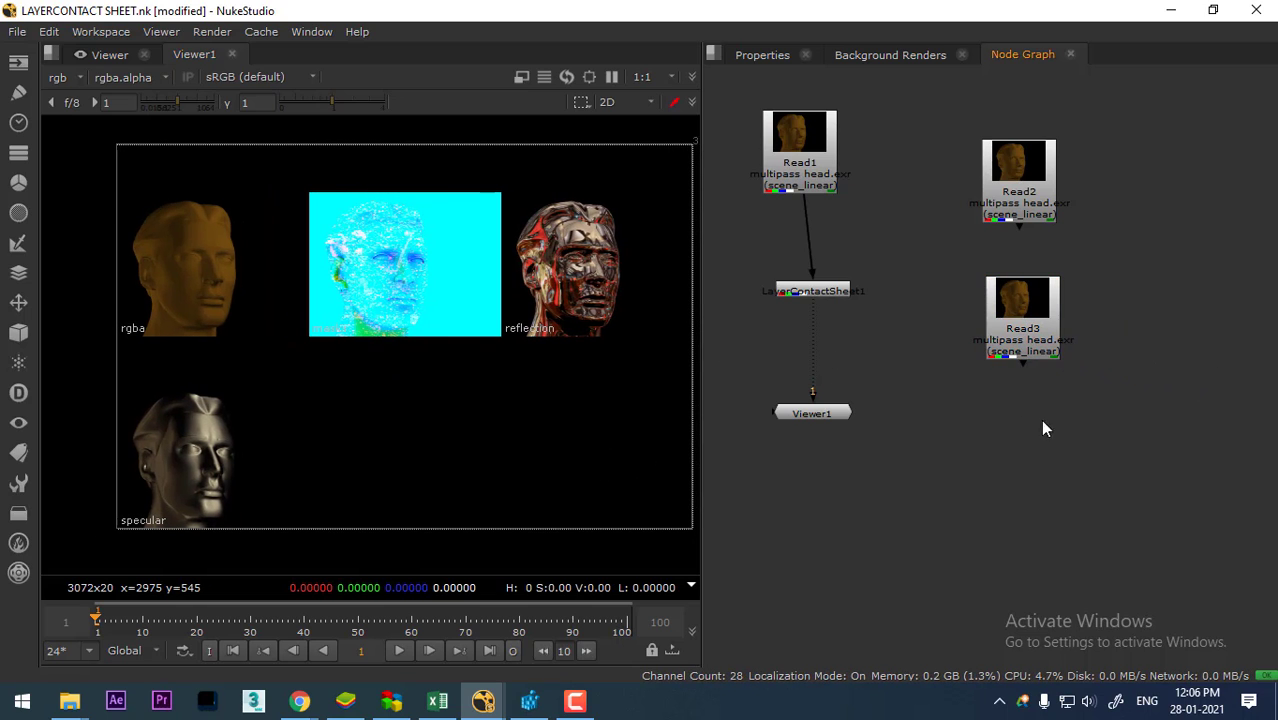
pyautogui.click(1026, 343)
pyautogui.press('1')
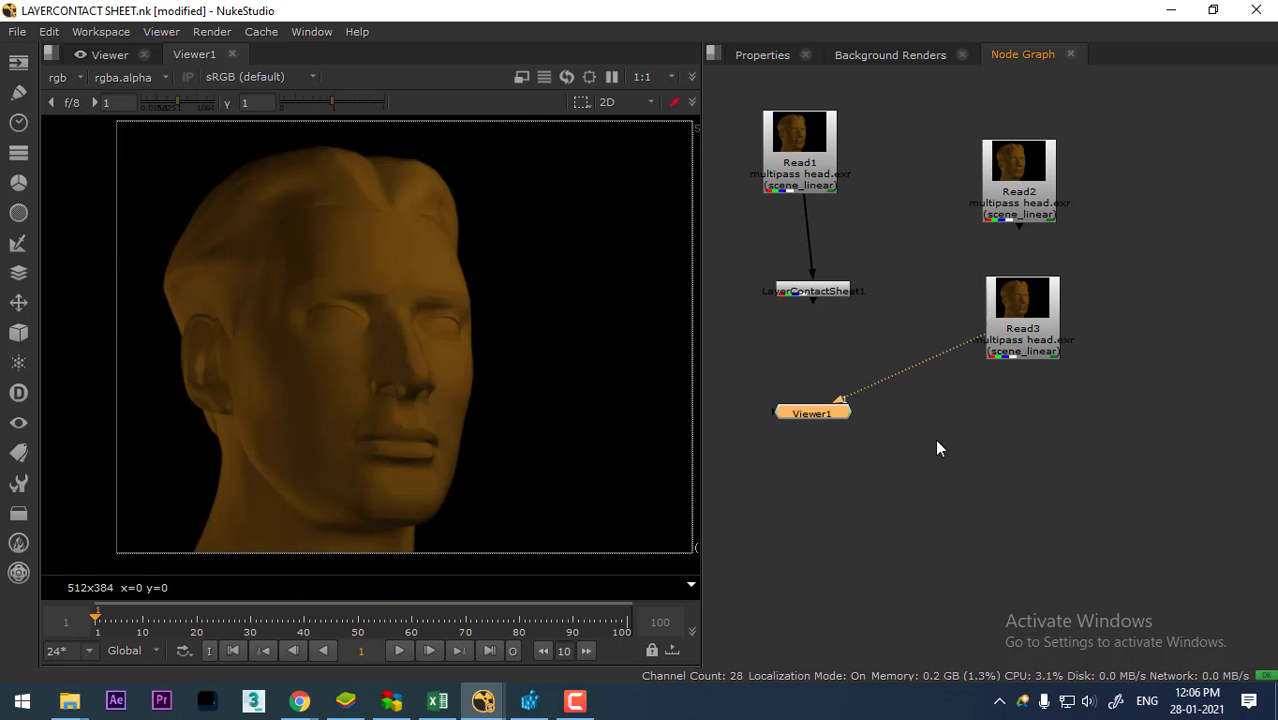
pyautogui.moveTo(808, 424); pyautogui.dragTo(975, 478)
pyautogui.moveTo(1026, 311); pyautogui.dragTo(1032, 322)
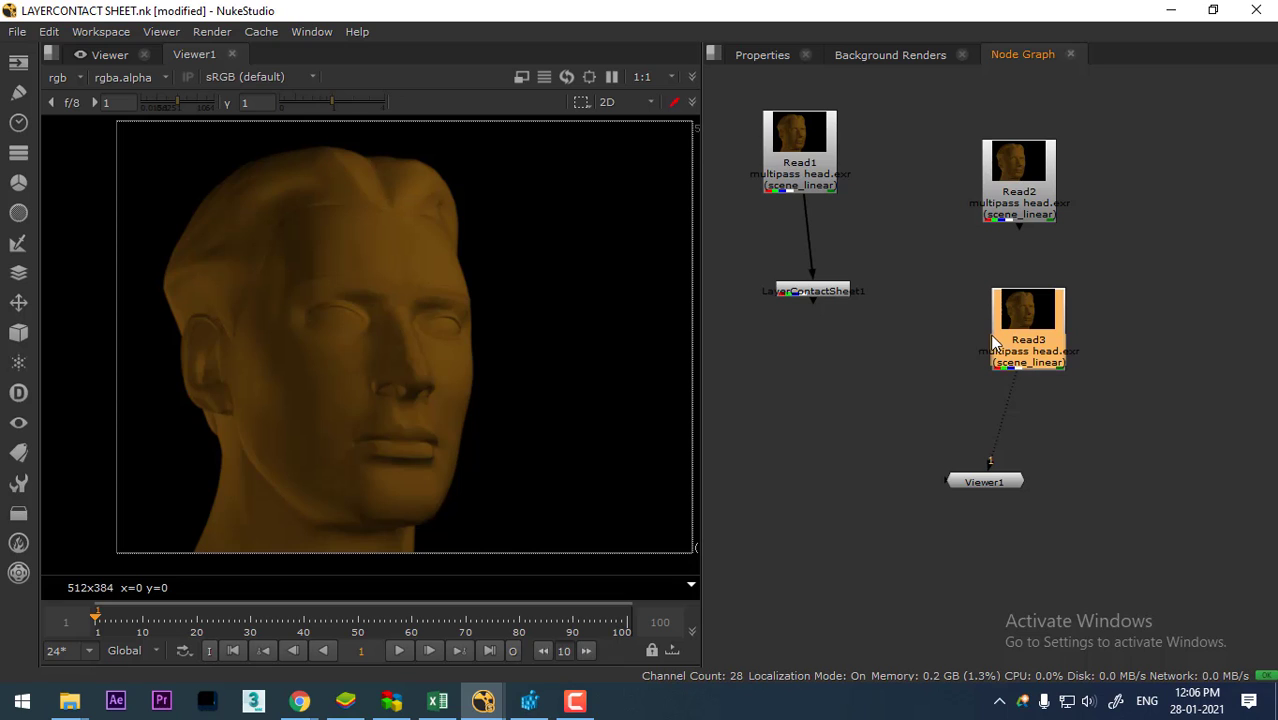
# Look up the EXR acronym definition in the browser, then return to the Nuke script.
pyautogui.click(303, 705)
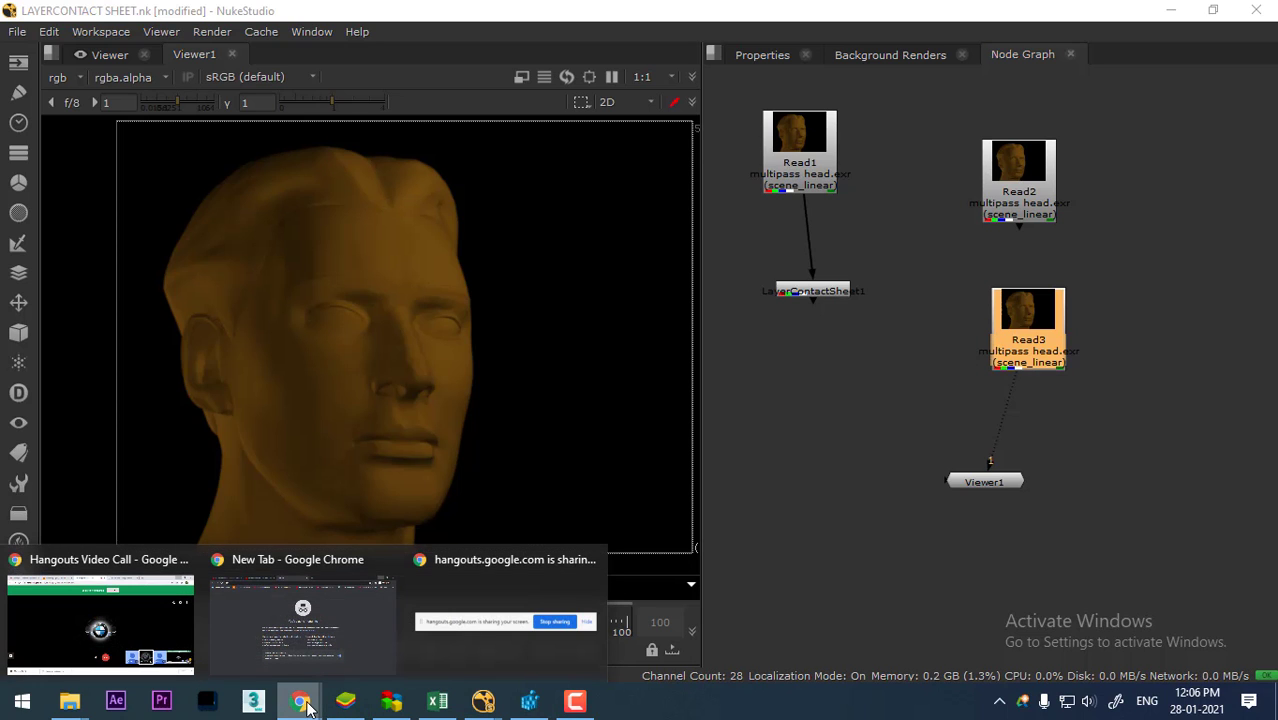
pyautogui.moveTo(340, 633)
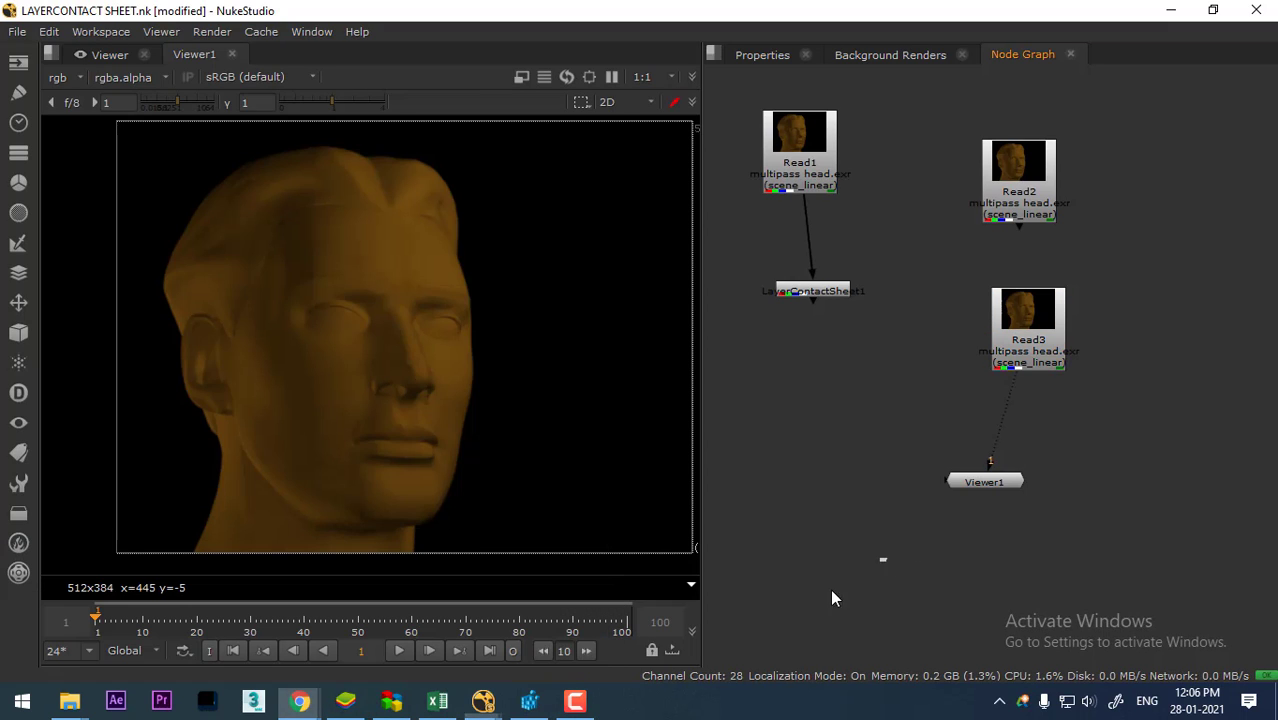
pyautogui.click(575, 700)
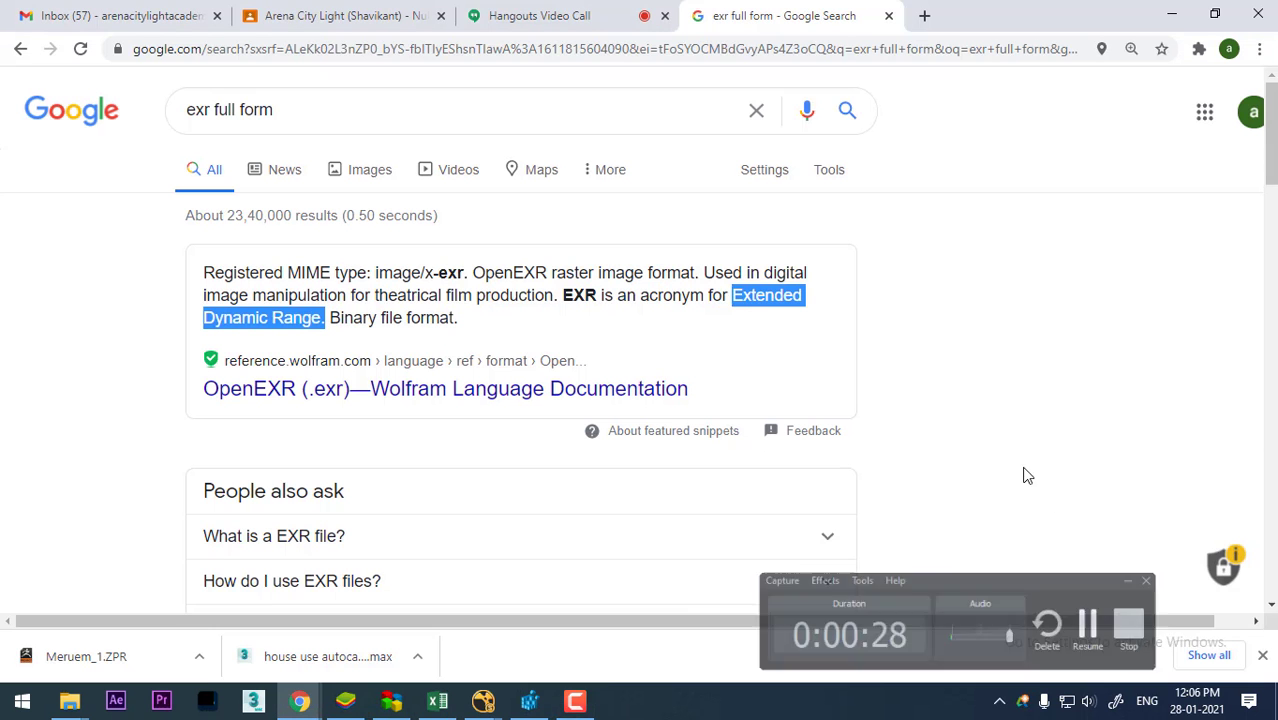
pyautogui.hotkey('alt', 'Tab')
pyautogui.click(690, 302)
pyautogui.moveTo(563, 297)
pyautogui.mouseDown()
pyautogui.moveTo(300, 316)
pyautogui.moveTo(324, 318)
pyautogui.mouseUp()
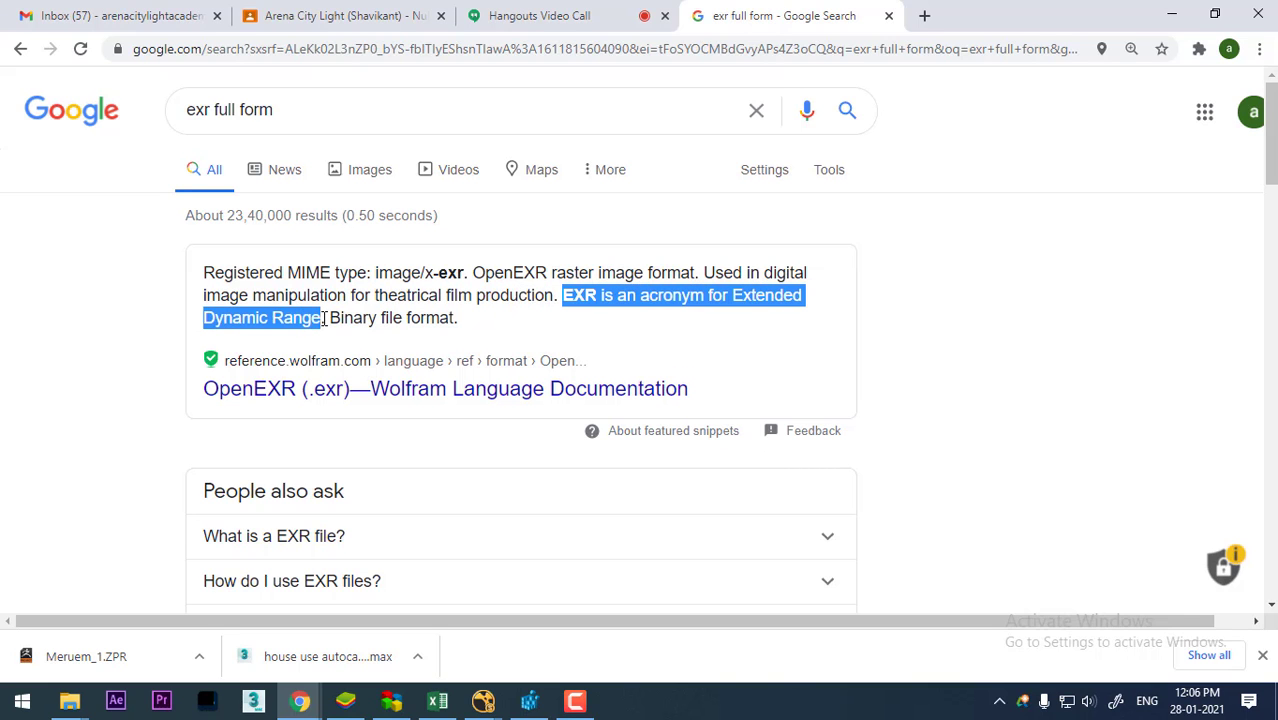
pyautogui.click(1172, 14)
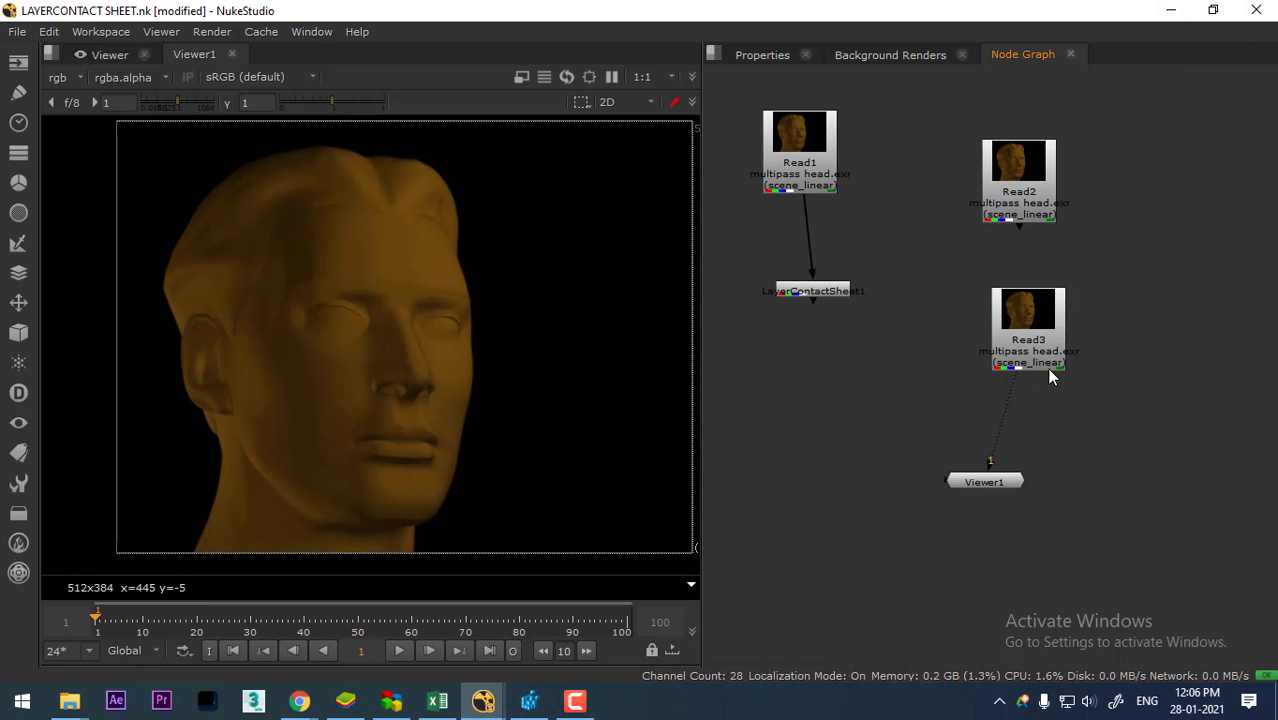
# Line Read3 up directly above the Viewer1 node.
pyautogui.moveTo(1049, 370); pyautogui.dragTo(1006, 365)
pyautogui.moveTo(993, 485); pyautogui.dragTo(1040, 486)
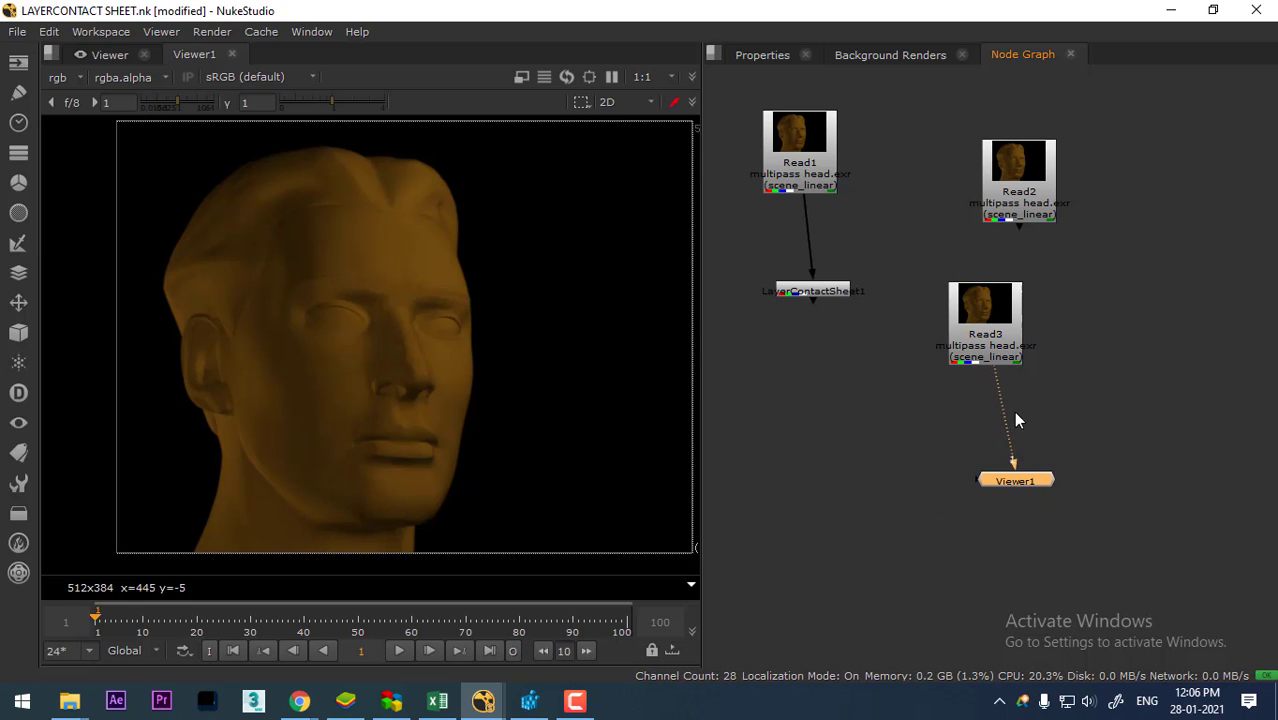
pyautogui.moveTo(995, 335); pyautogui.dragTo(986, 348)
pyautogui.moveTo(1014, 479); pyautogui.dragTo(1008, 496)
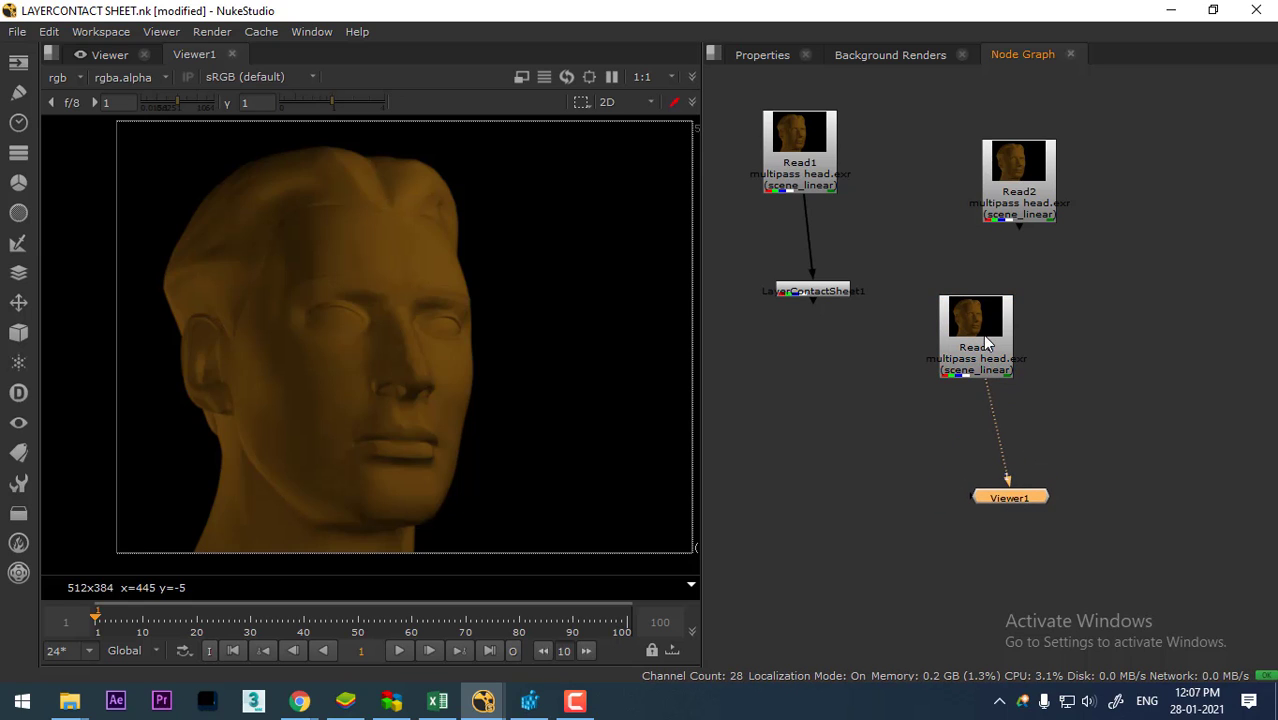
pyautogui.moveTo(987, 344); pyautogui.dragTo(1006, 341)
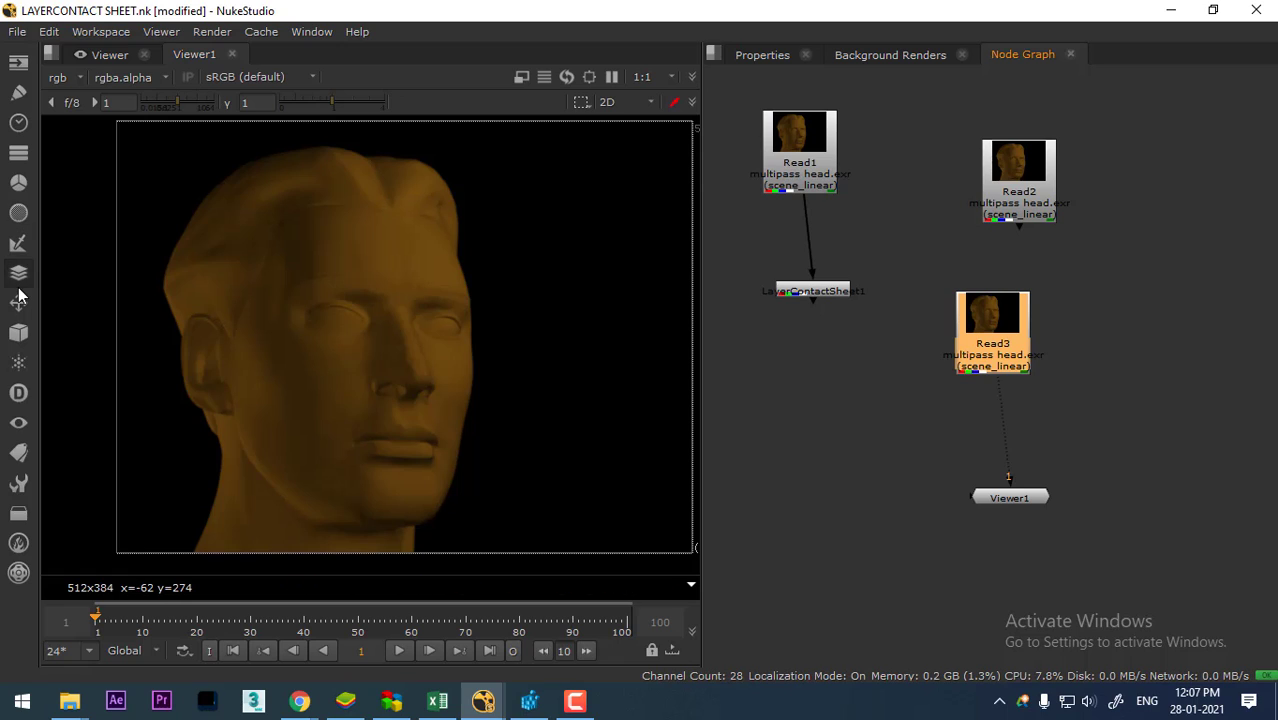
# Add LayerContactSheet2 from the Merge menu and insert it between Read3 and Viewer1.
pyautogui.click(829, 292)
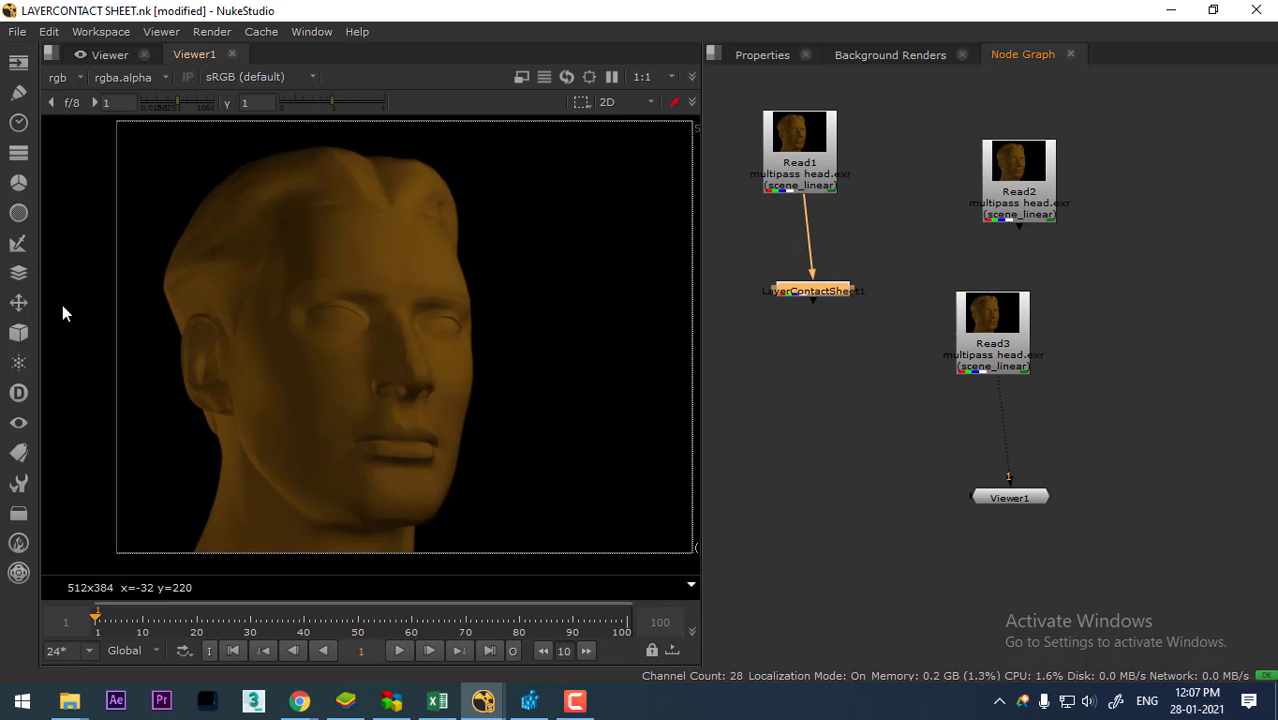
pyautogui.click(18, 273)
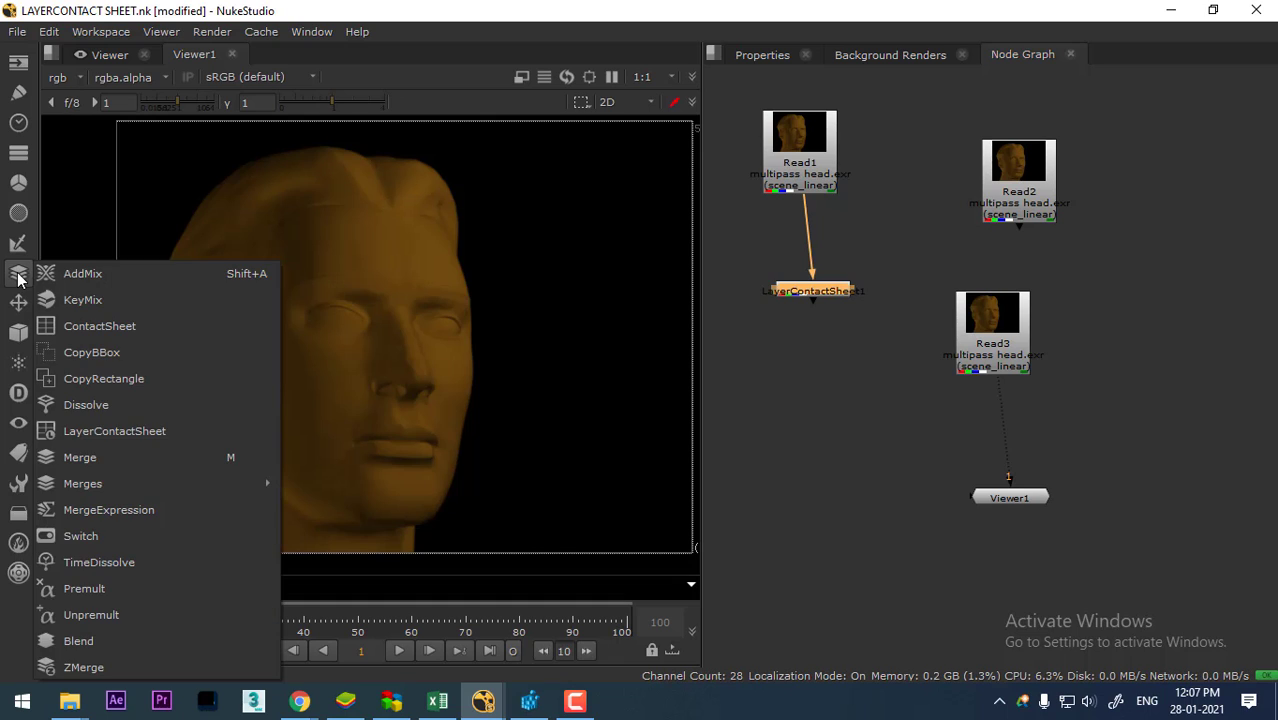
pyautogui.click(170, 430)
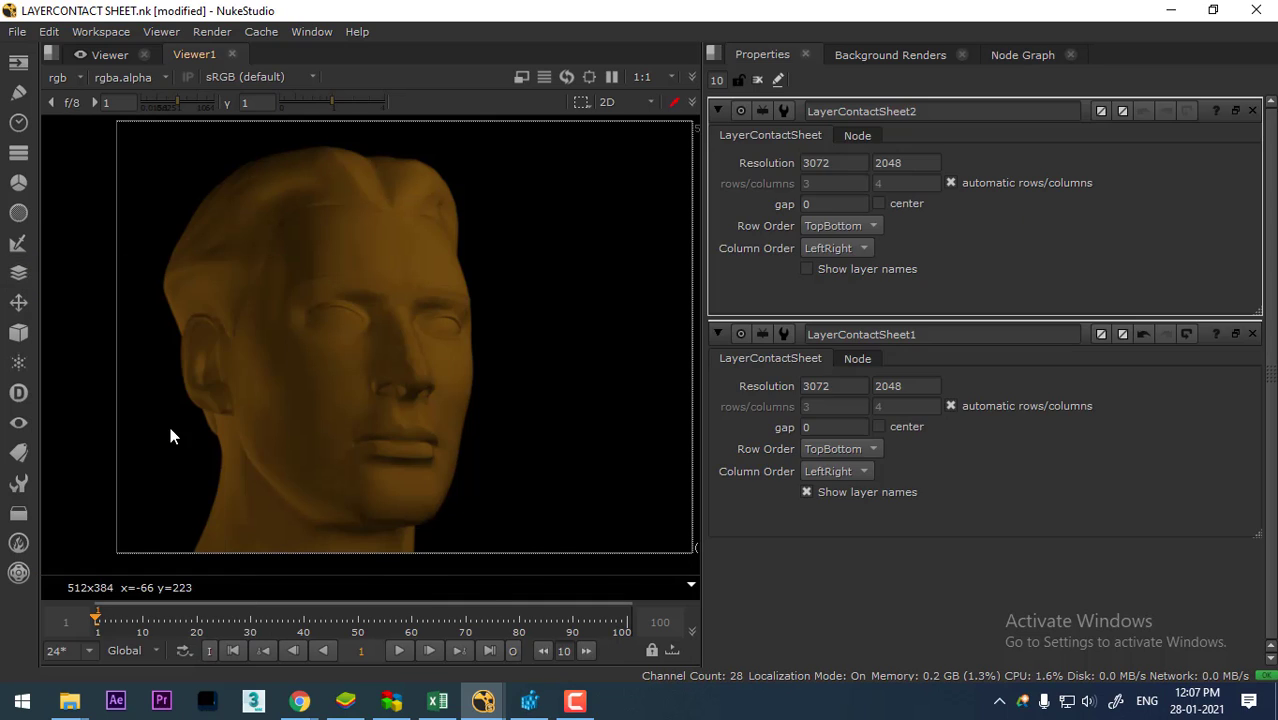
pyautogui.click(1010, 54)
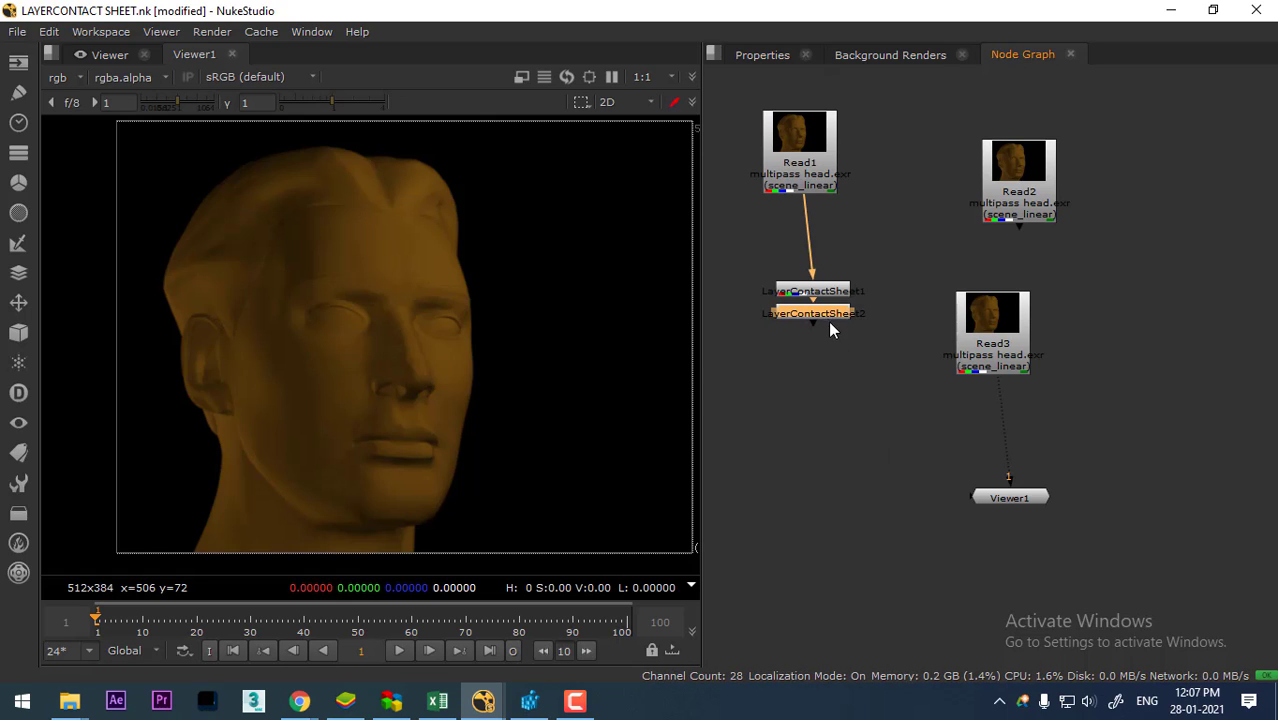
pyautogui.moveTo(829, 326); pyautogui.dragTo(872, 460)
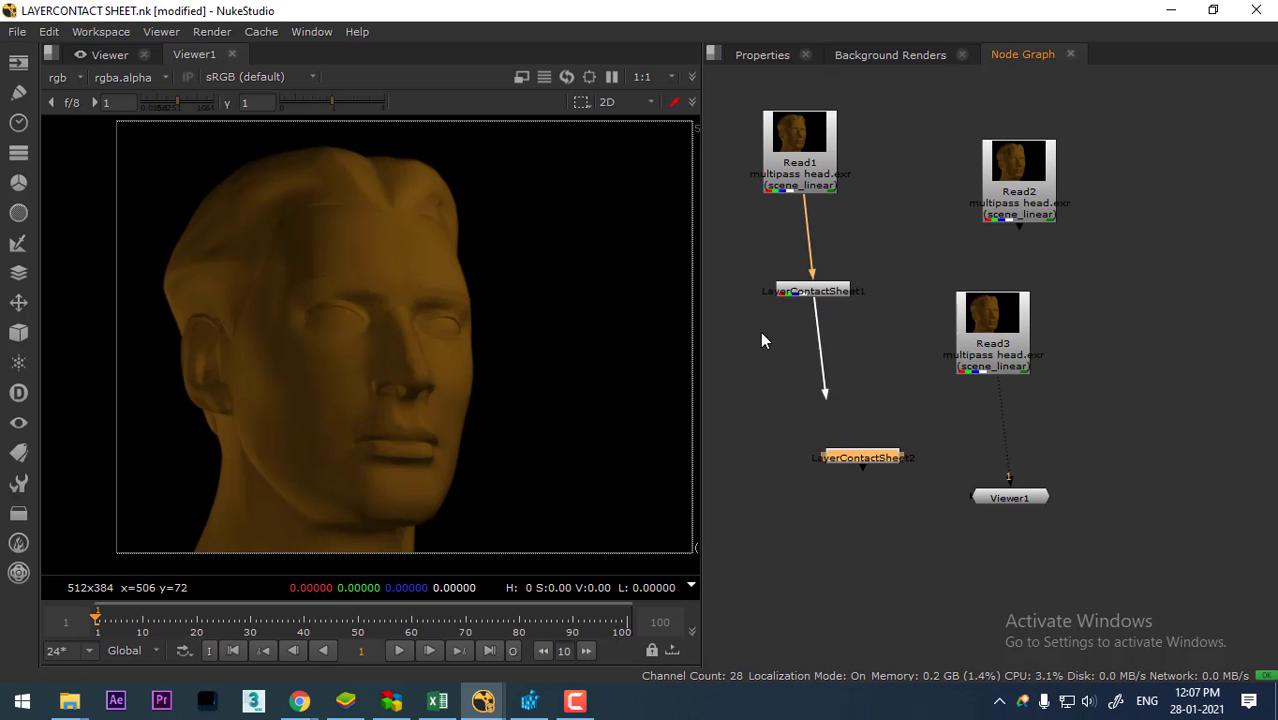
pyautogui.moveTo(762, 341)
pyautogui.mouseDown()
pyautogui.moveTo(850, 432)
pyautogui.moveTo(1012, 433)
pyautogui.mouseUp()
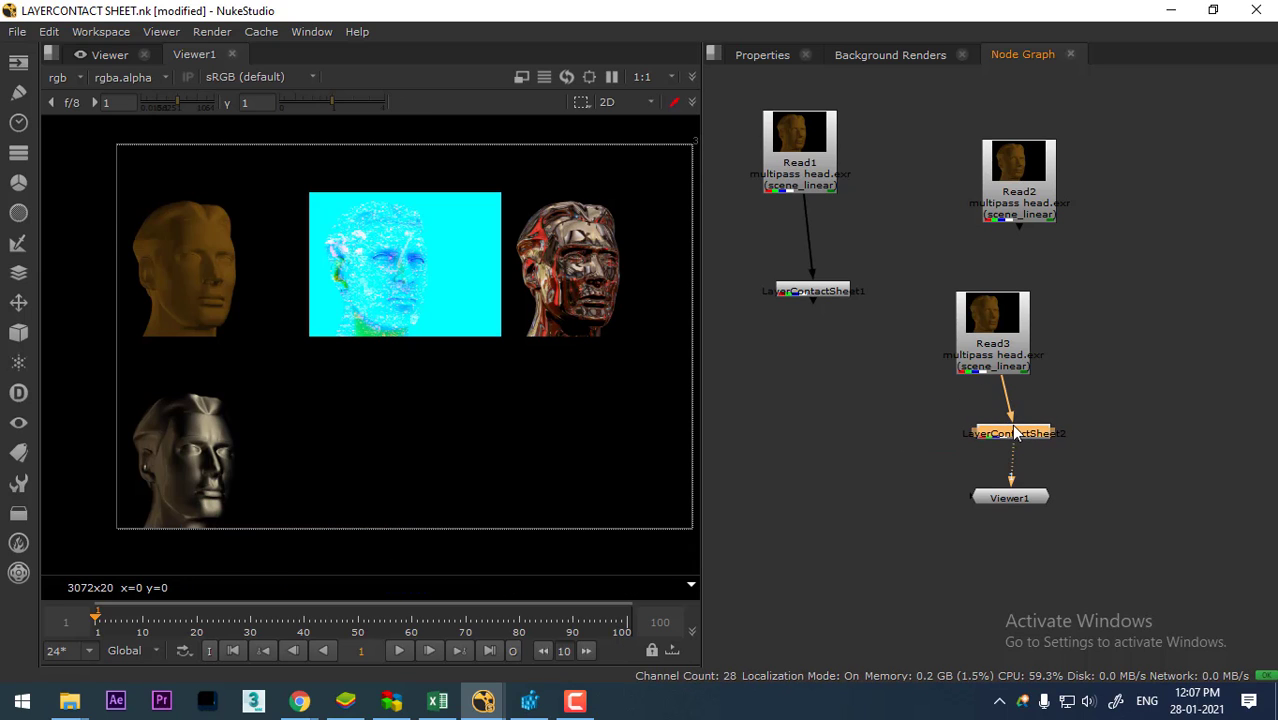
pyautogui.click(1093, 405)
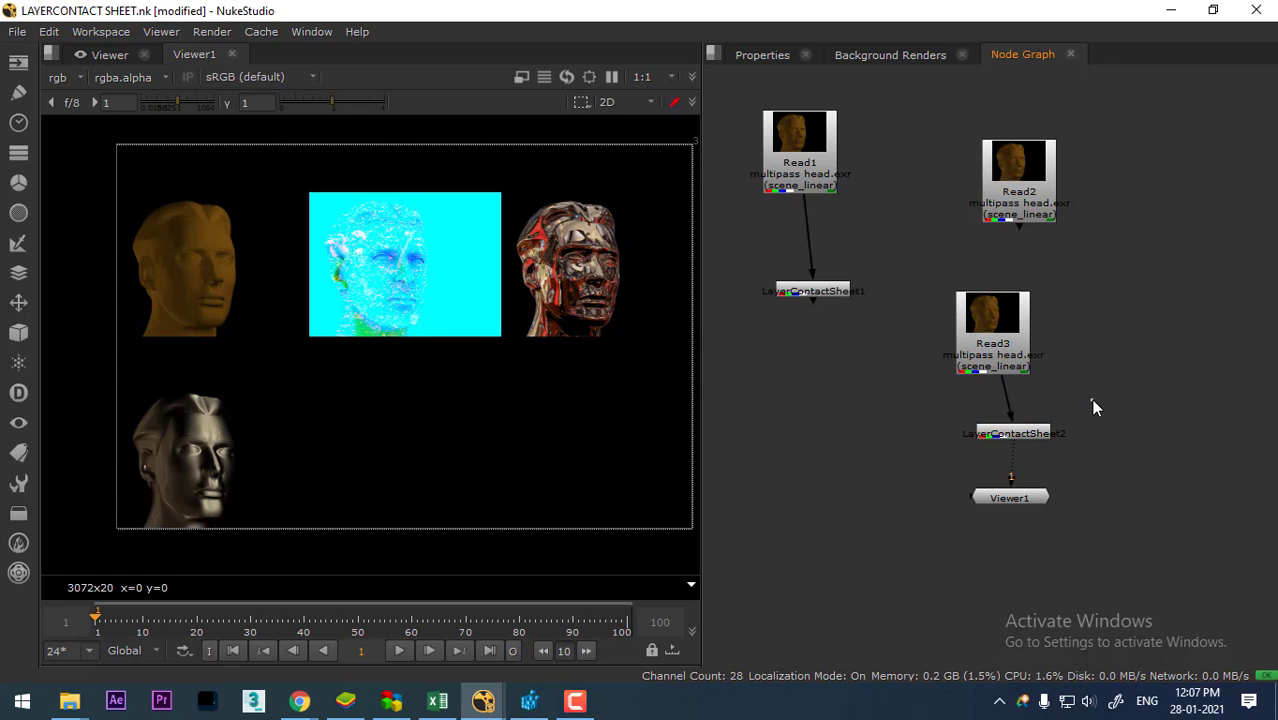
pyautogui.click(1004, 343)
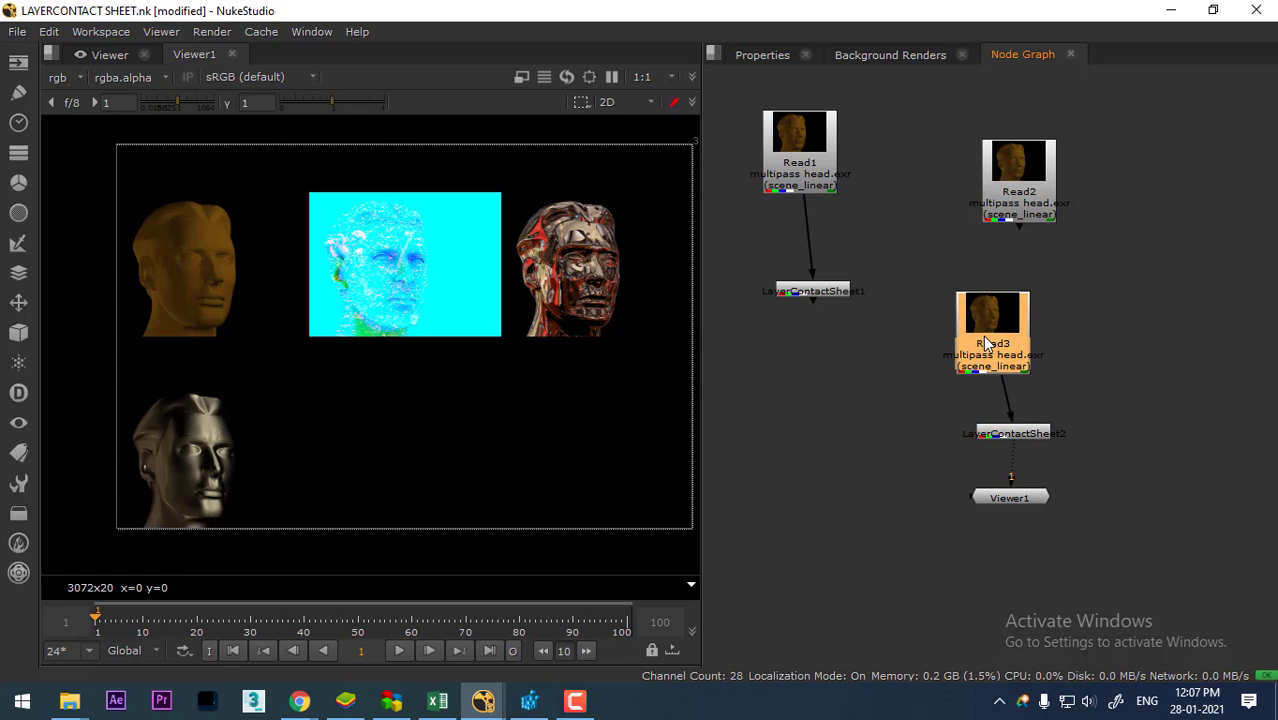
pyautogui.click(1110, 378)
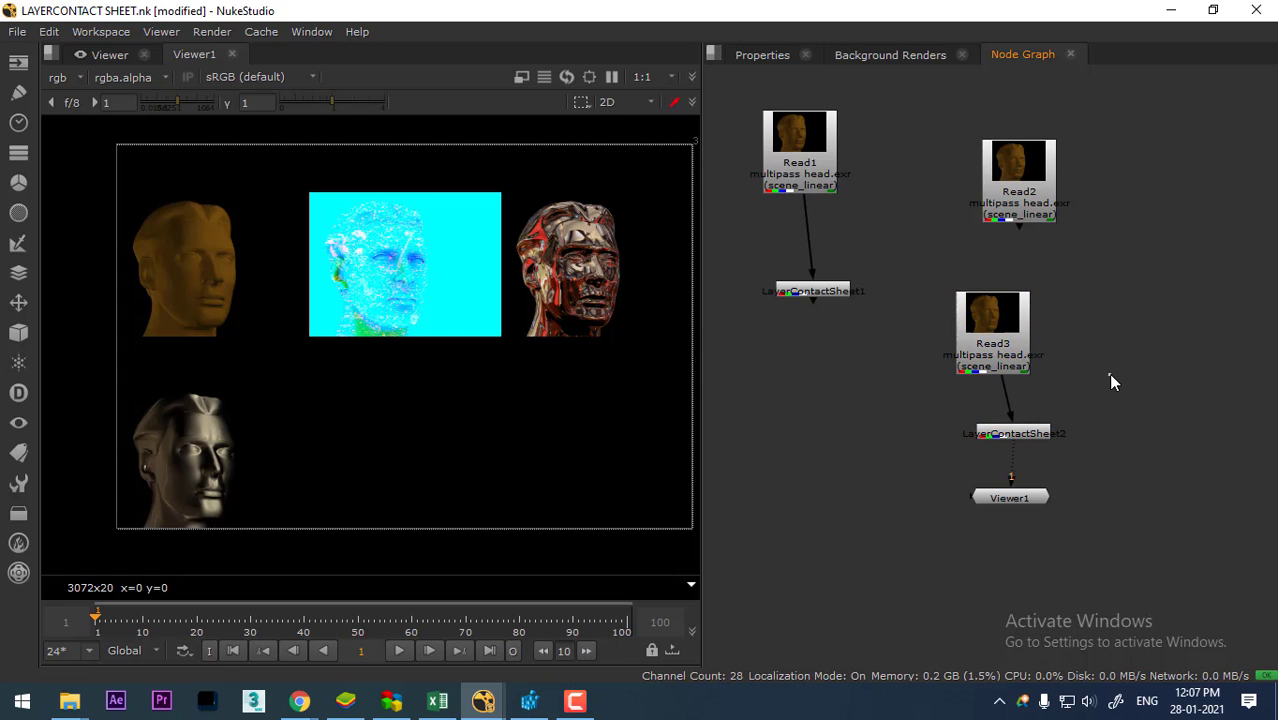
# Enable Show layer names on LayerContactSheet2 so tiles read rgba, reflection and specular.
pyautogui.doubleClick(1020, 437)
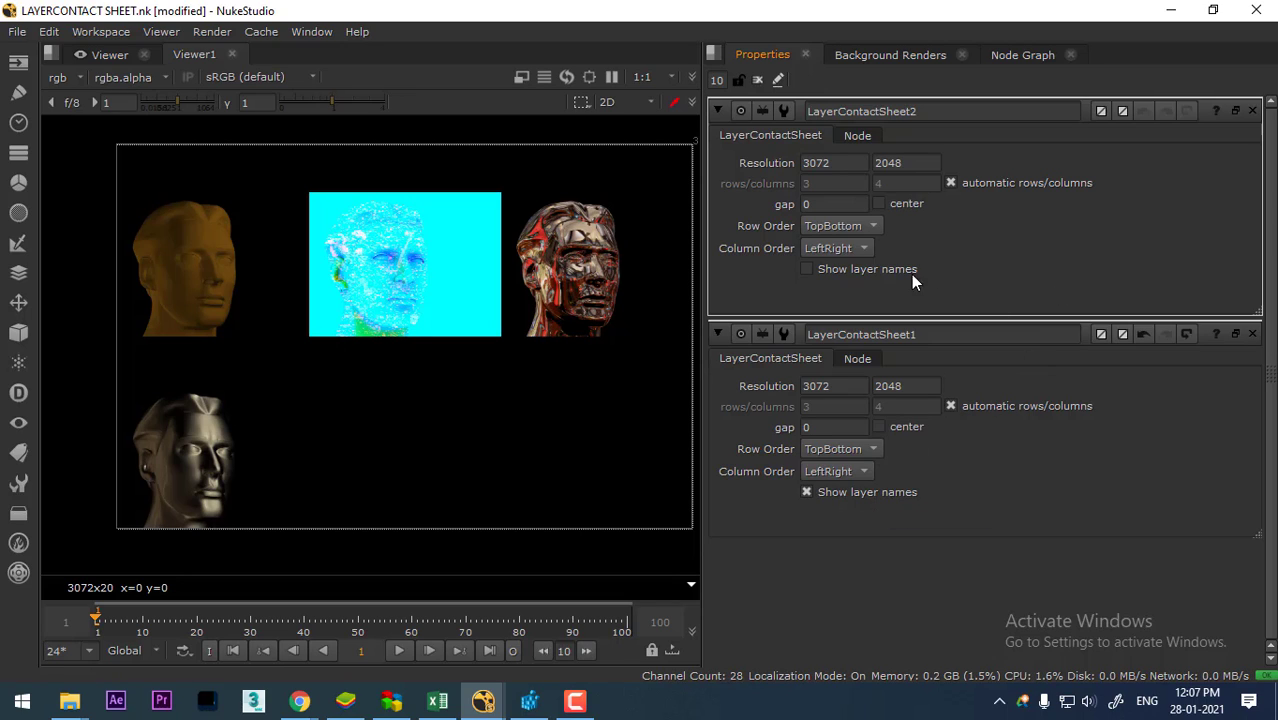
pyautogui.click(874, 270)
pyautogui.click(874, 267)
pyautogui.click(874, 267)
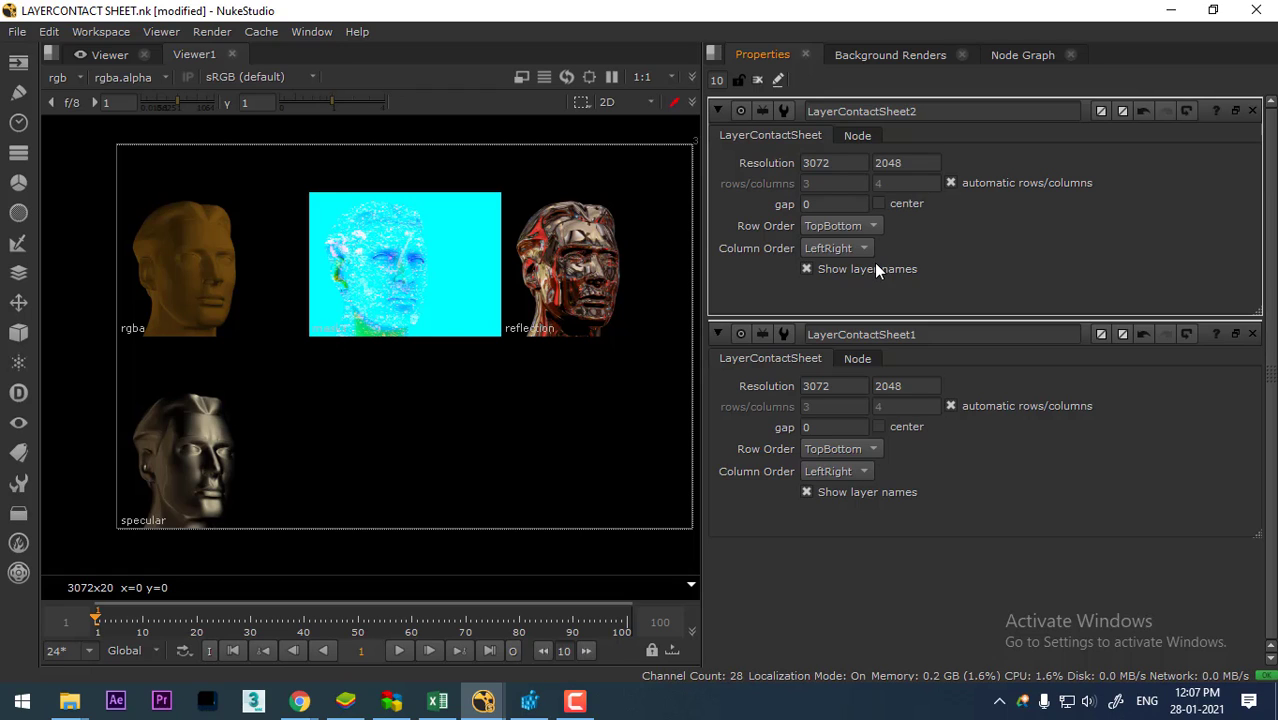
pyautogui.click(874, 264)
pyautogui.click(878, 272)
pyautogui.click(878, 272)
pyautogui.write('2')
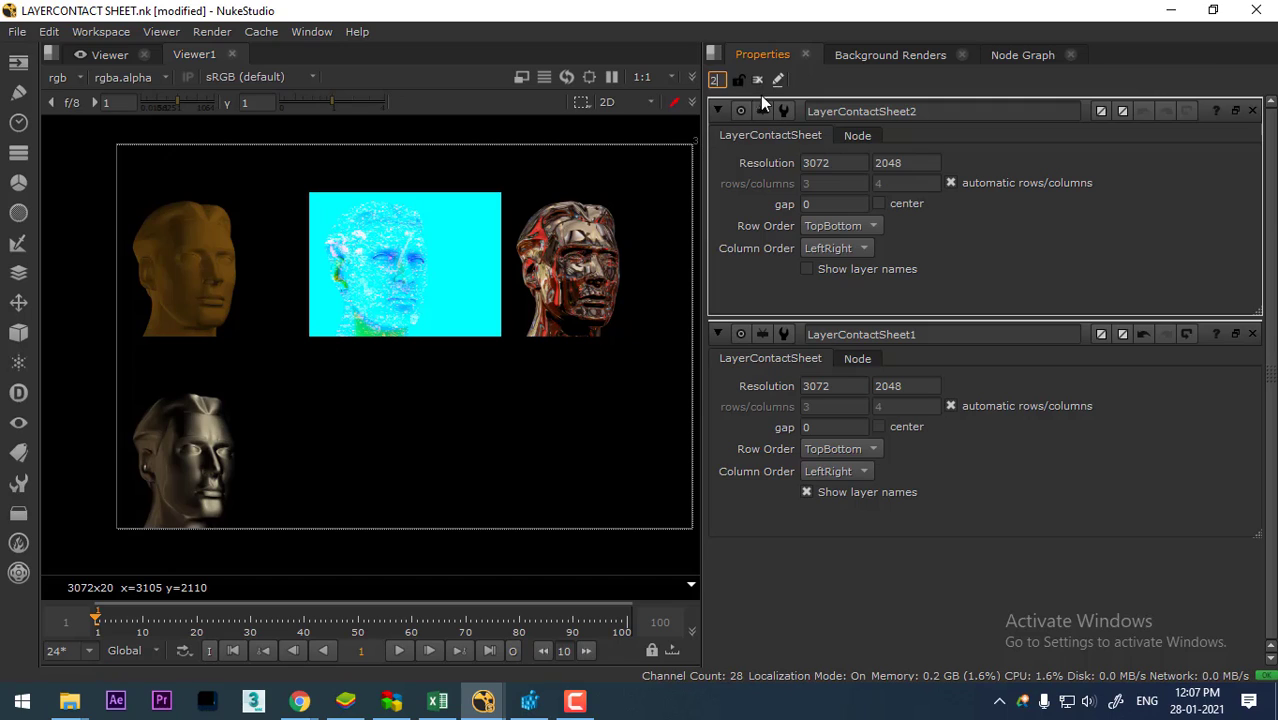
pyautogui.click(898, 278)
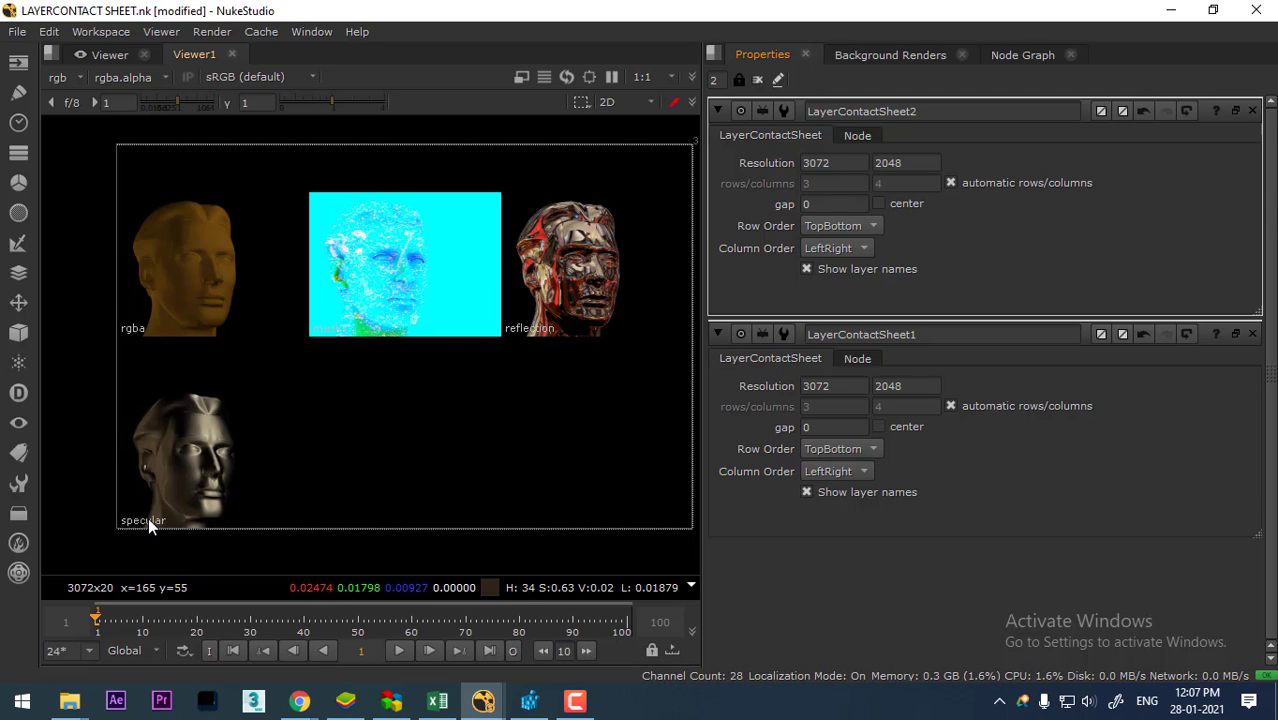
pyautogui.moveTo(277, 415); pyautogui.dragTo(259, 449)
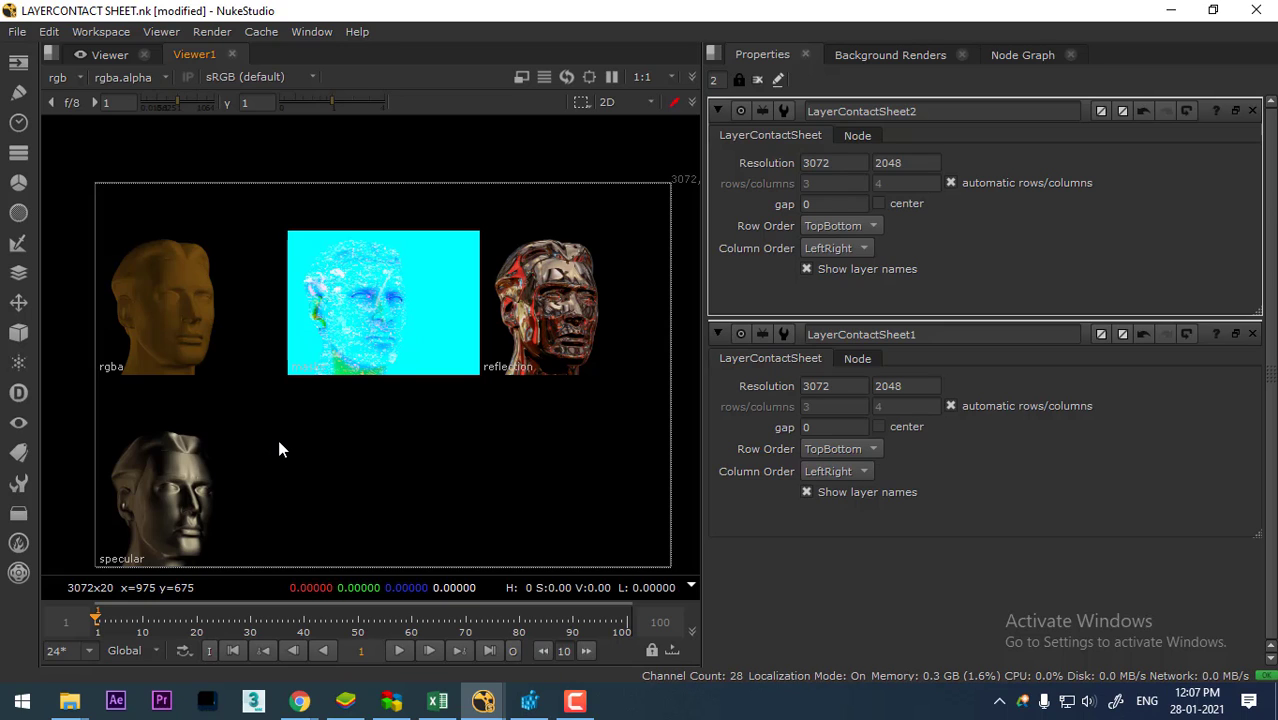
# Display only the red channel of the contact sheet in the viewer.
pyautogui.press('r')
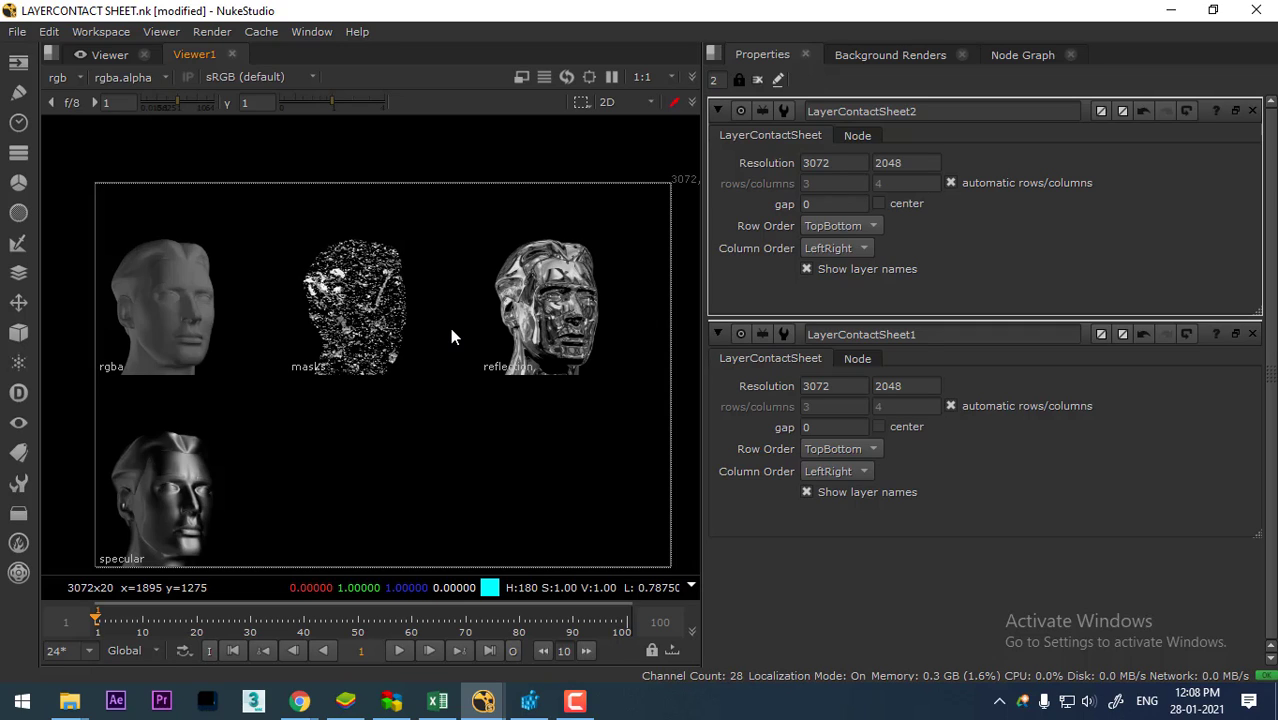
# Inspect the contact sheet's blue, green, red and alpha channels in turn, toggling back to full colour.
pyautogui.press('y')
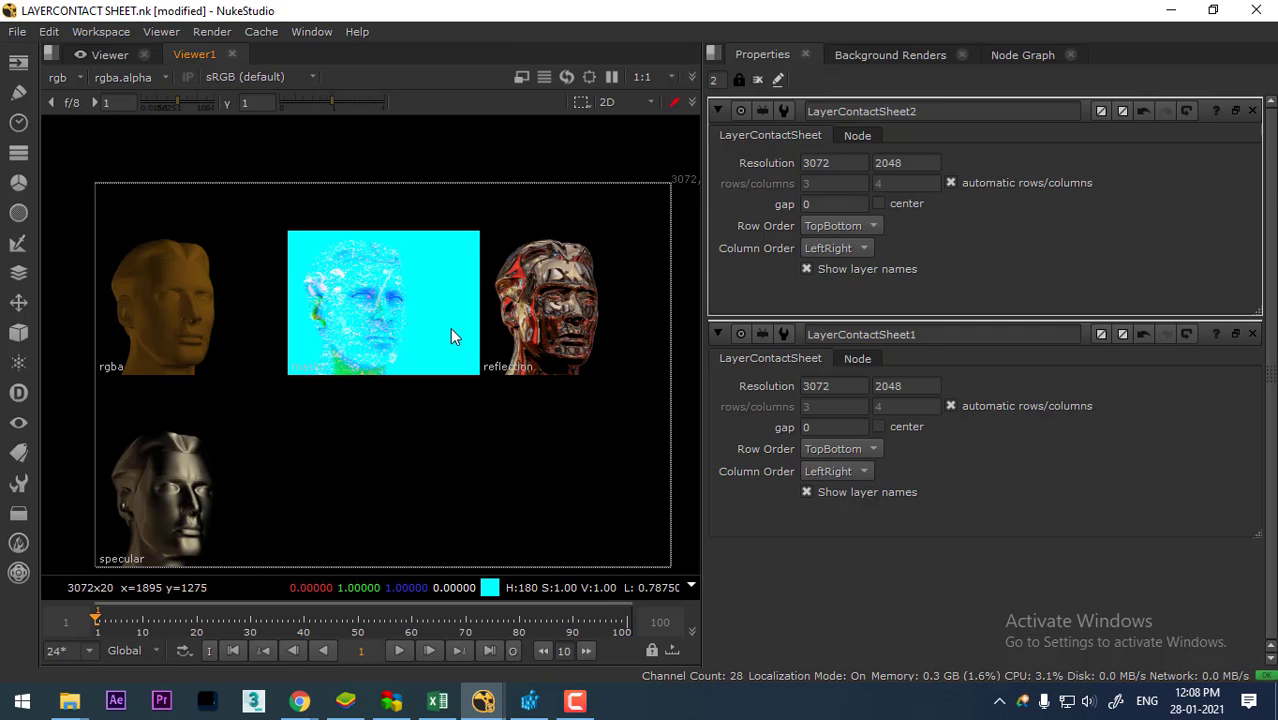
pyautogui.press('b')
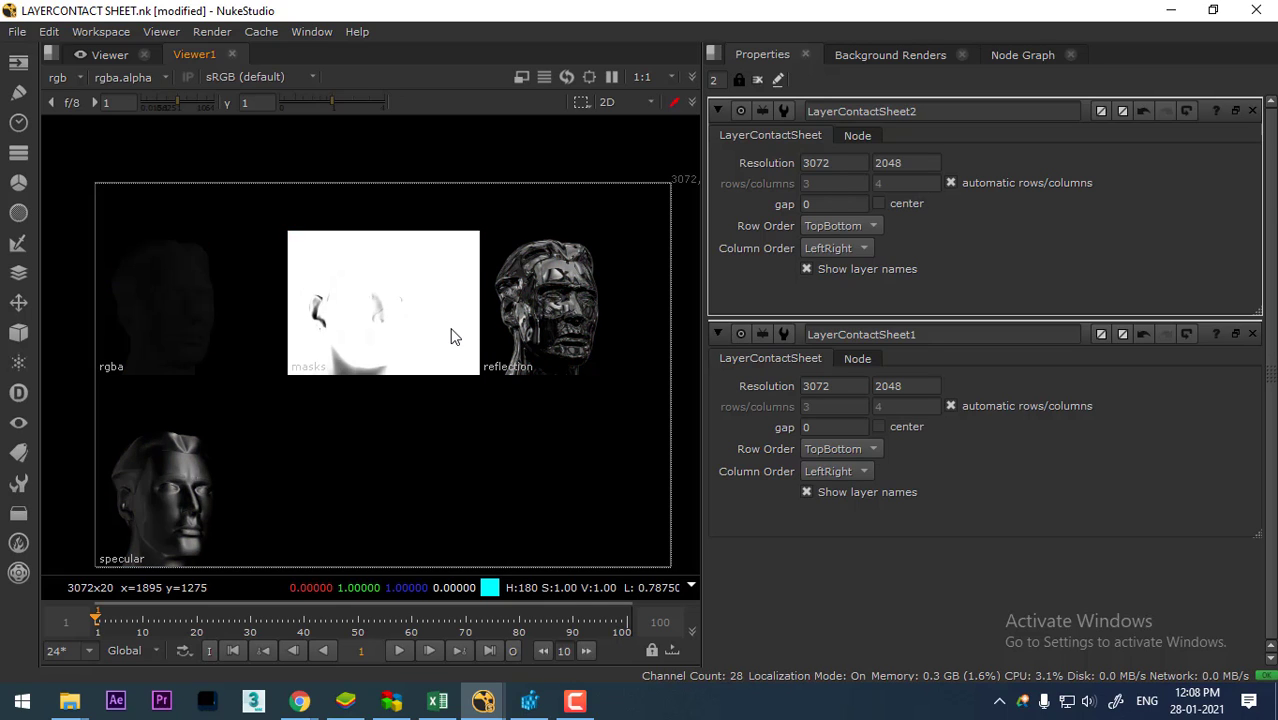
pyautogui.press('g')
pyautogui.press('r')
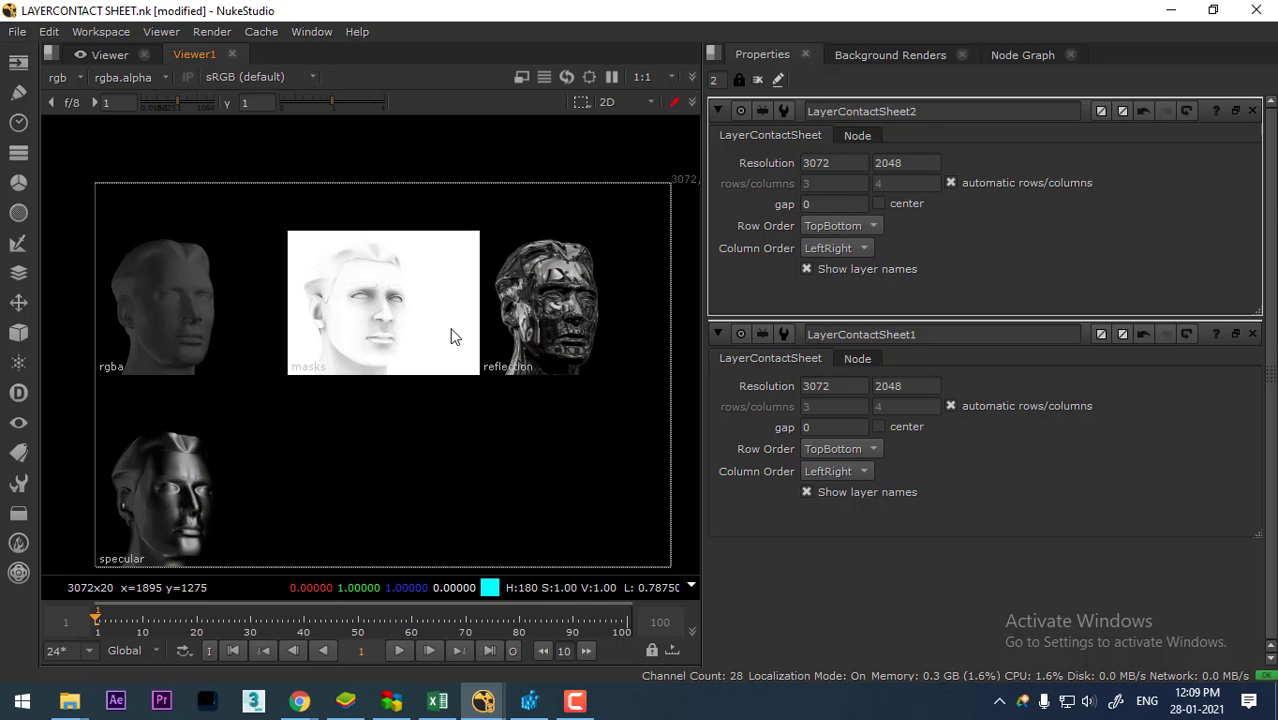
pyautogui.press('a')
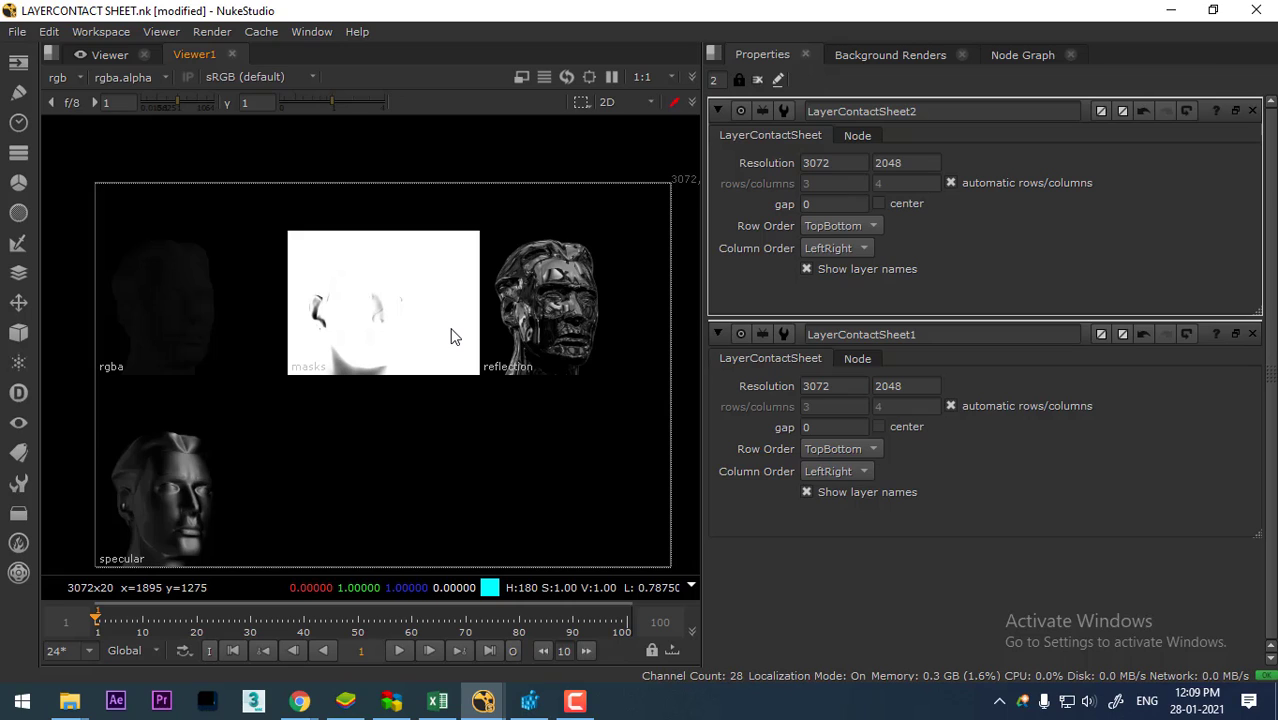
pyautogui.press('a')
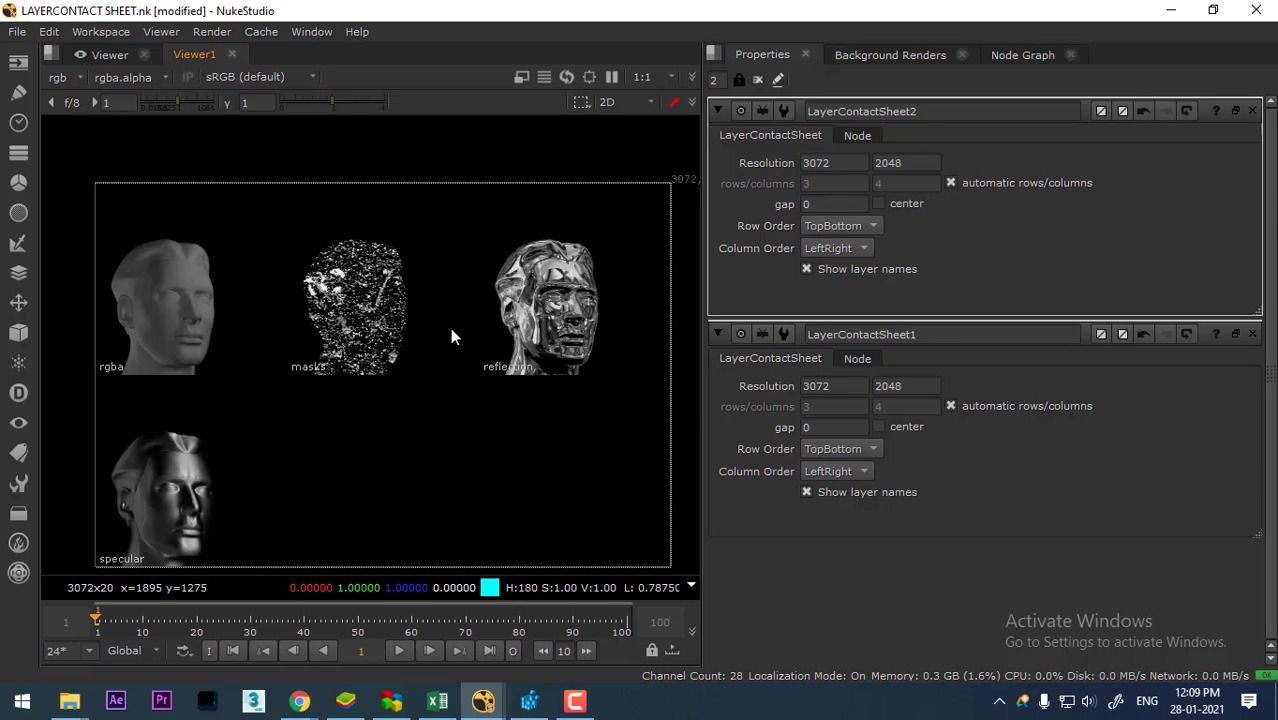
pyautogui.press('a')
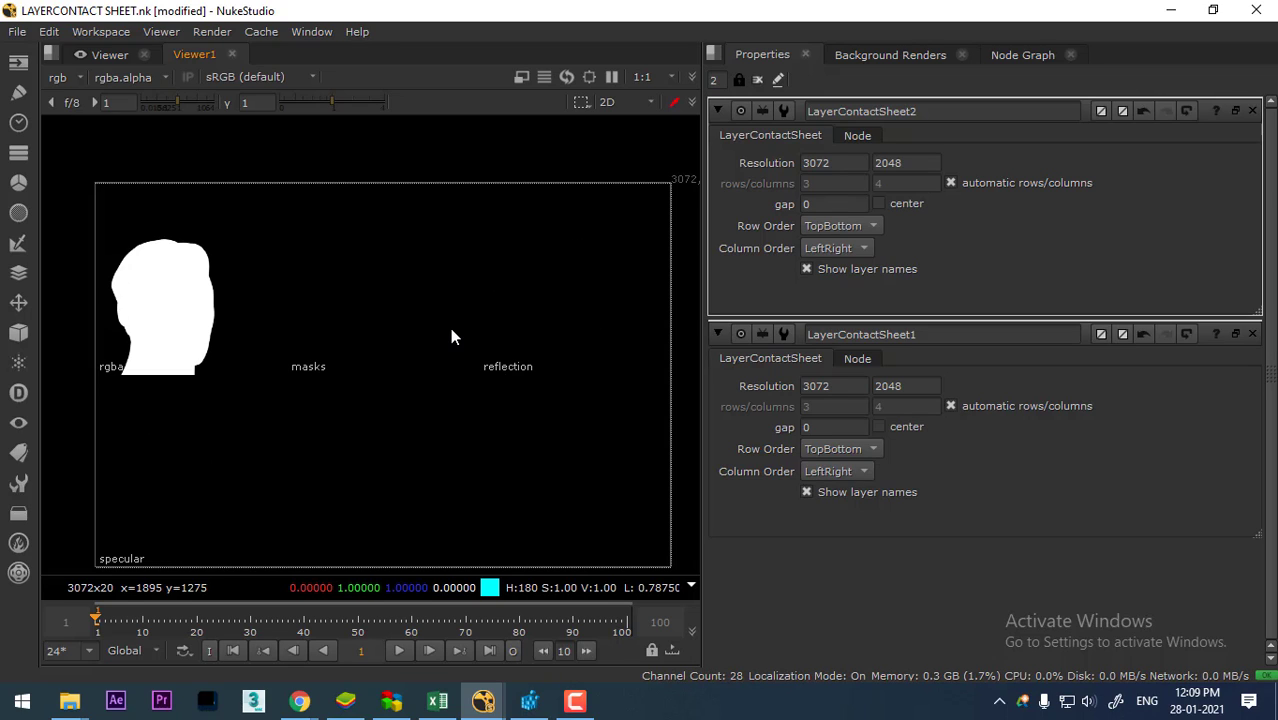
pyautogui.press('a')
pyautogui.press('a')
pyautogui.press('a')
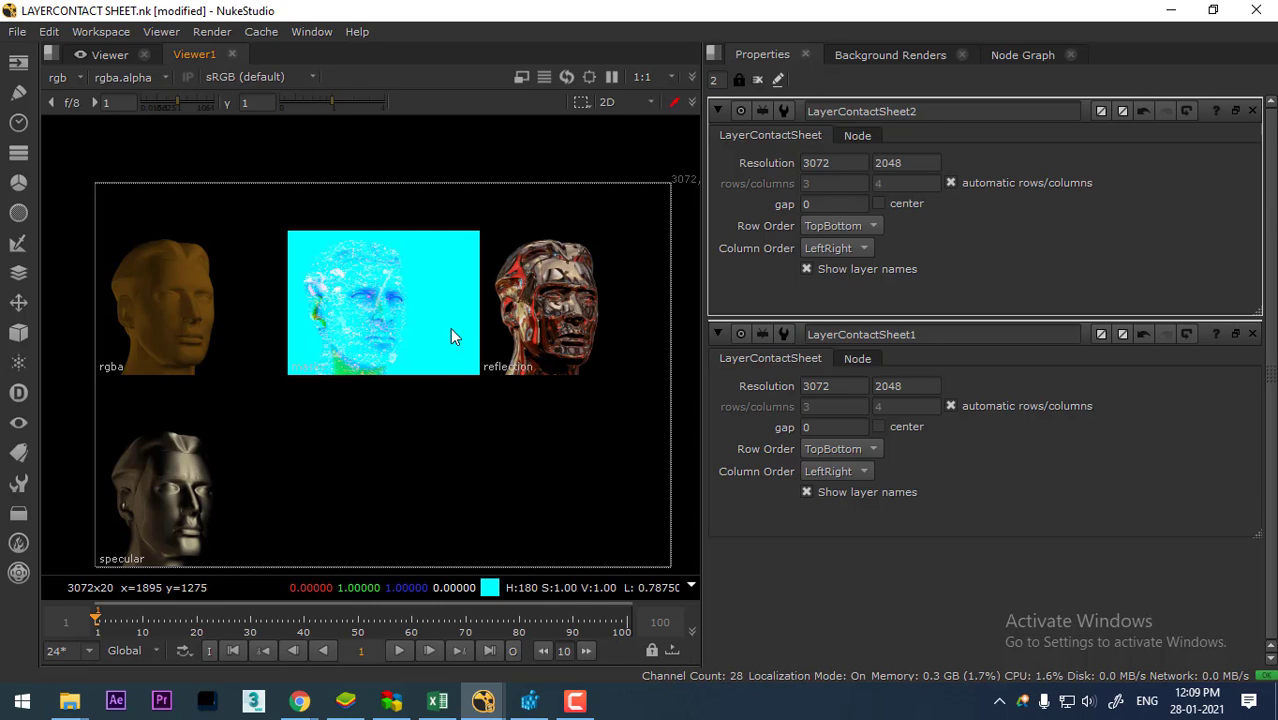
pyautogui.press('a')
pyautogui.press('a')
pyautogui.press('a')
pyautogui.press('a')
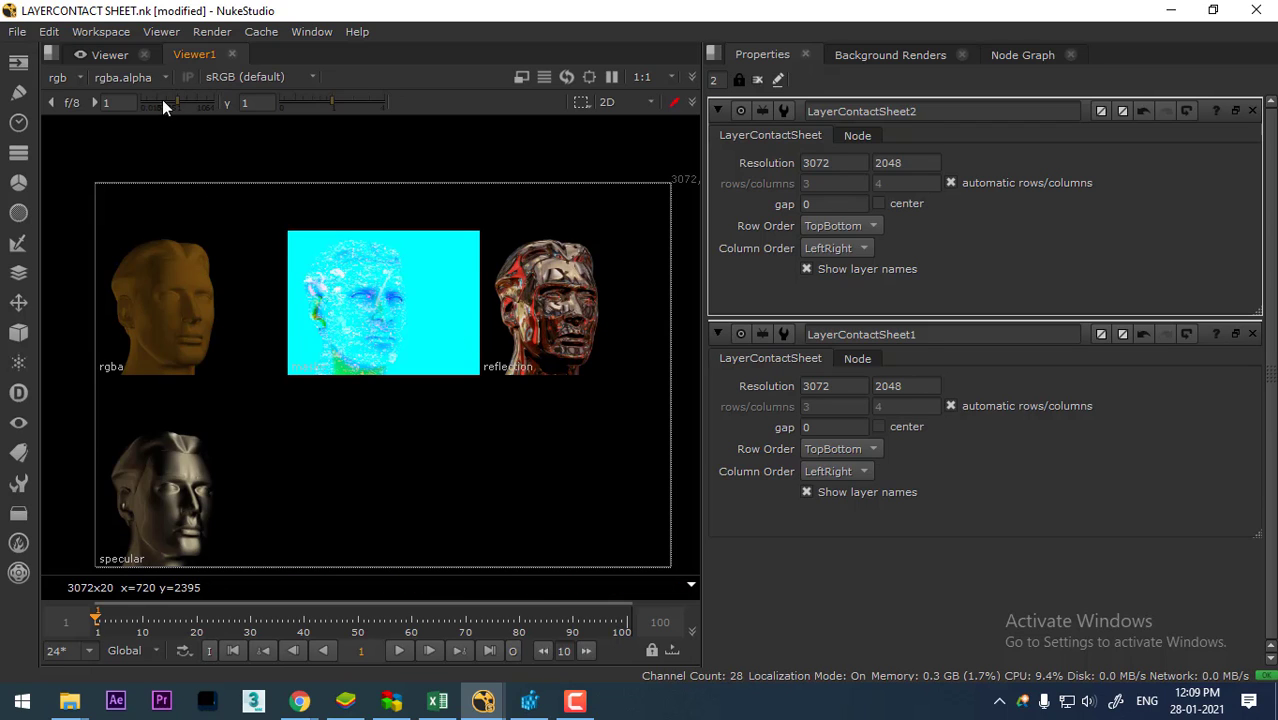
pyautogui.click(79, 78)
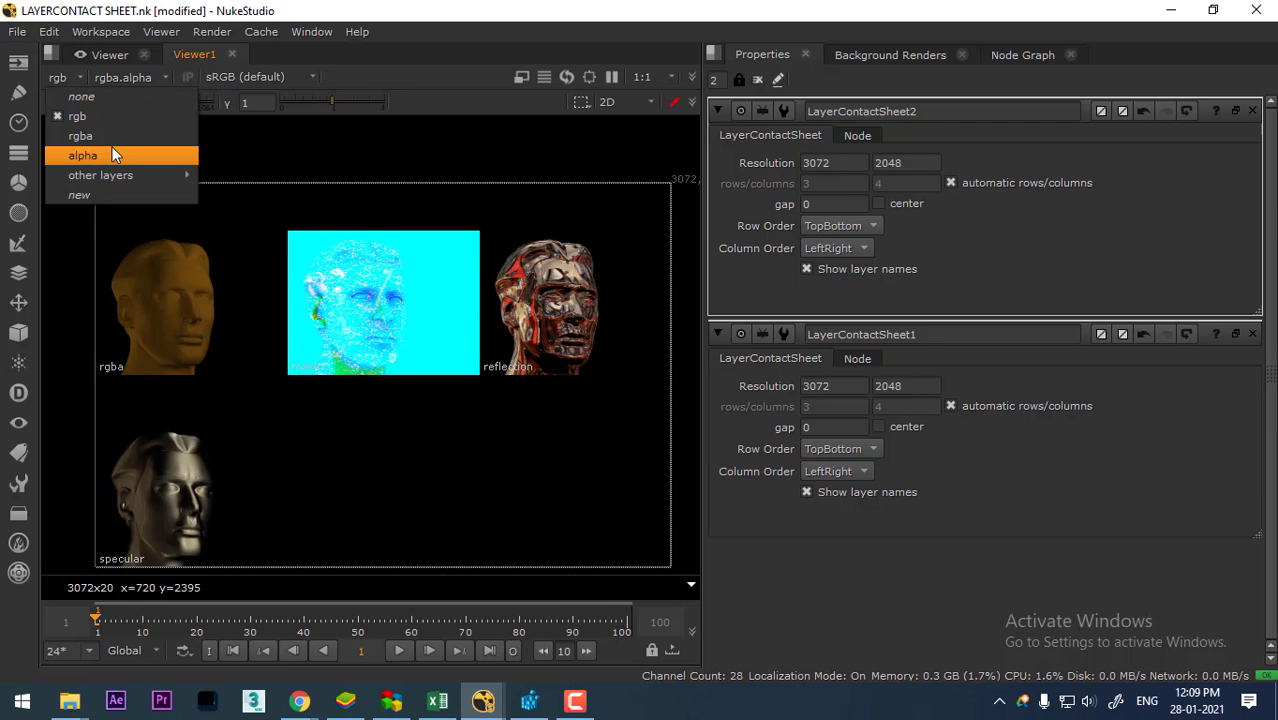
# Return to the Node Graph and move Read2 to the right of Read3.
pyautogui.click(1023, 54)
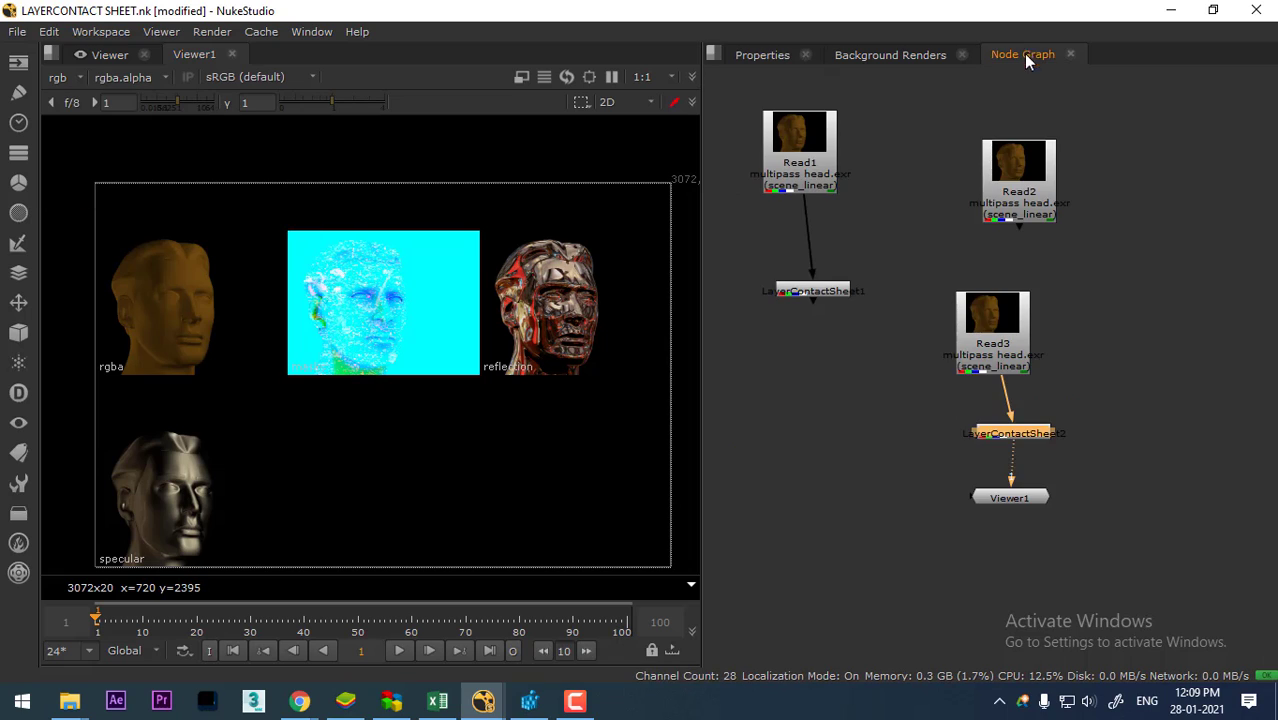
pyautogui.click(1010, 336)
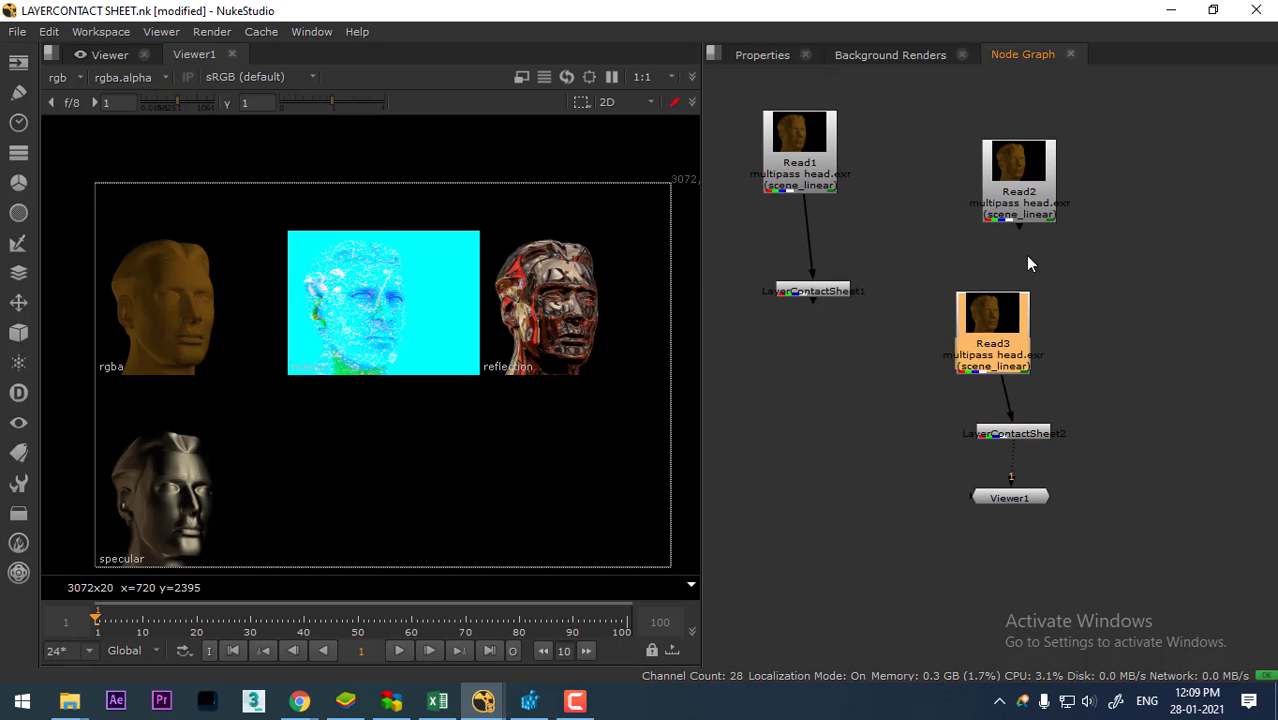
pyautogui.moveTo(1022, 185); pyautogui.dragTo(1140, 348)
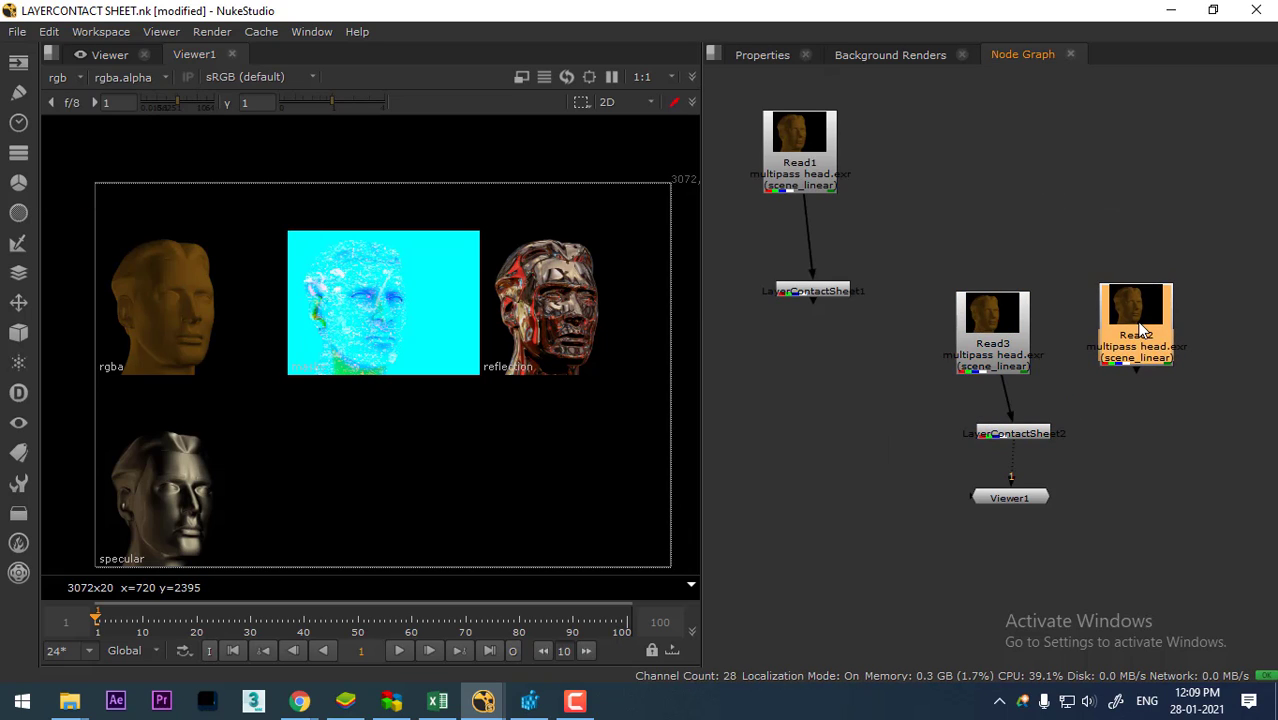
# Connect Read2 to Viewer1 and tidy Read2, Viewer1 and LayerContactSheet2 in the graph.
pyautogui.press('1')
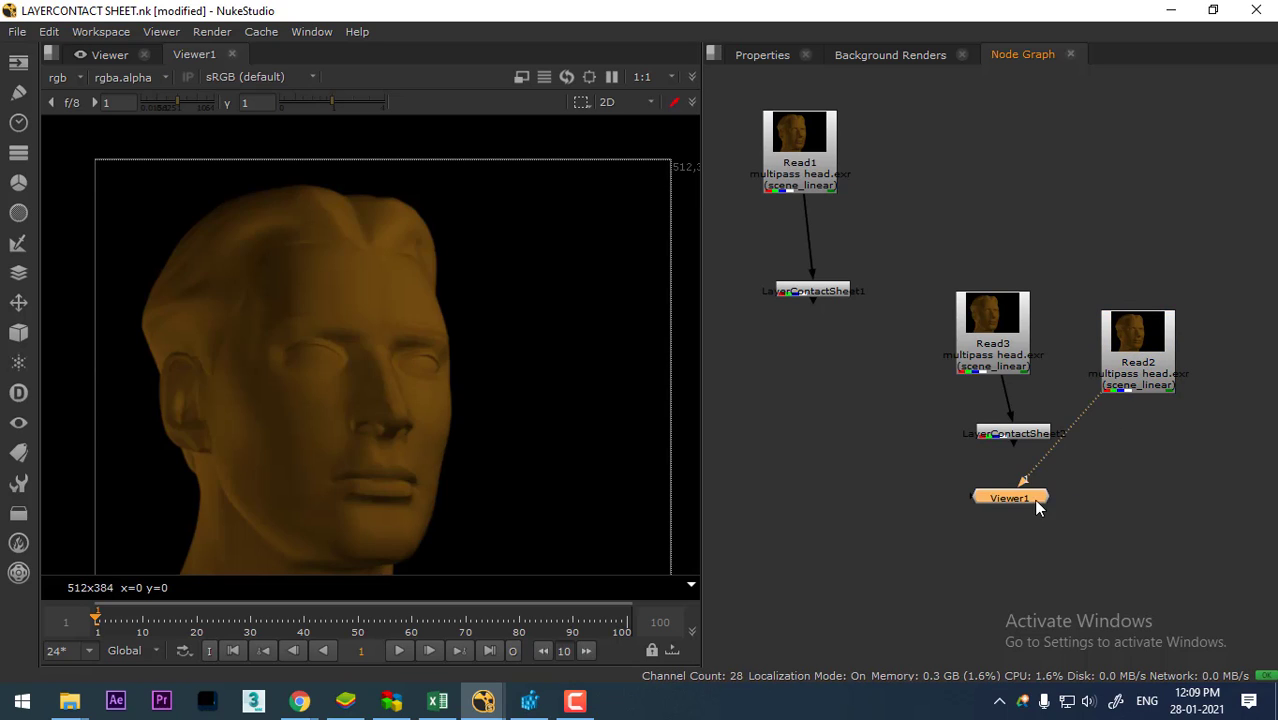
pyautogui.moveTo(1038, 505); pyautogui.dragTo(1163, 530)
pyautogui.moveTo(1121, 389); pyautogui.dragTo(1118, 366)
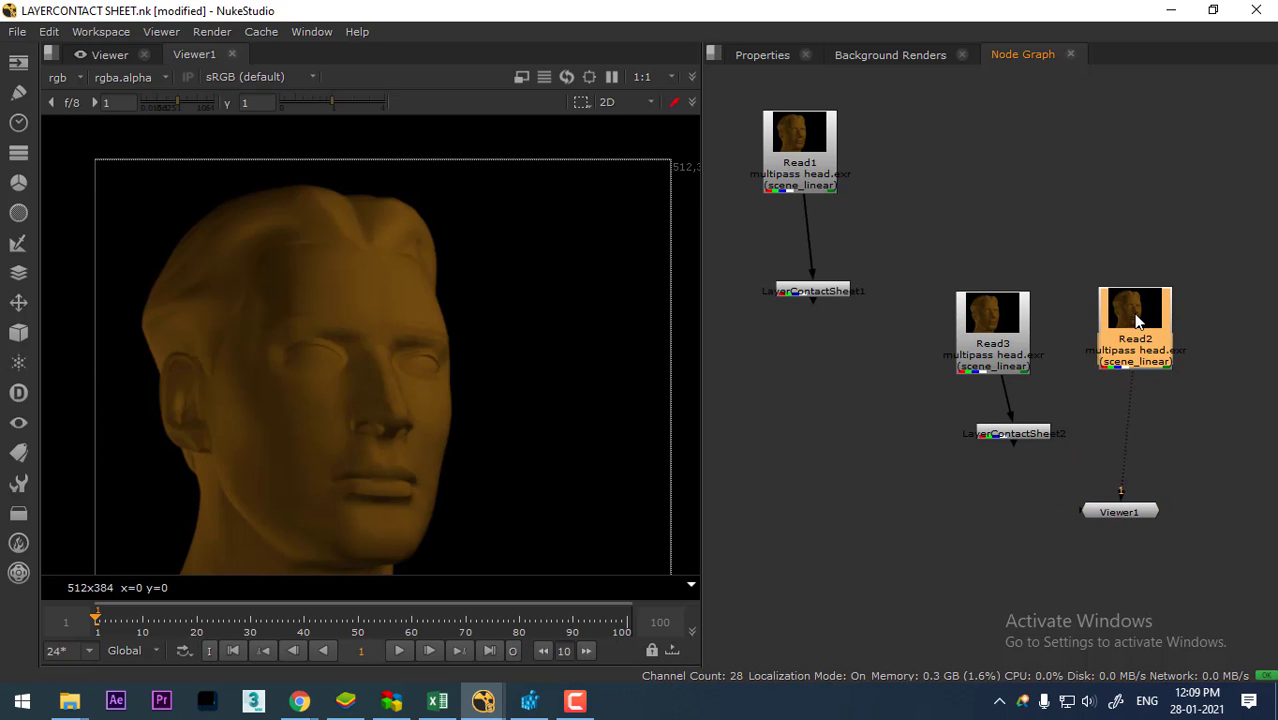
pyautogui.moveTo(1005, 437); pyautogui.dragTo(978, 442)
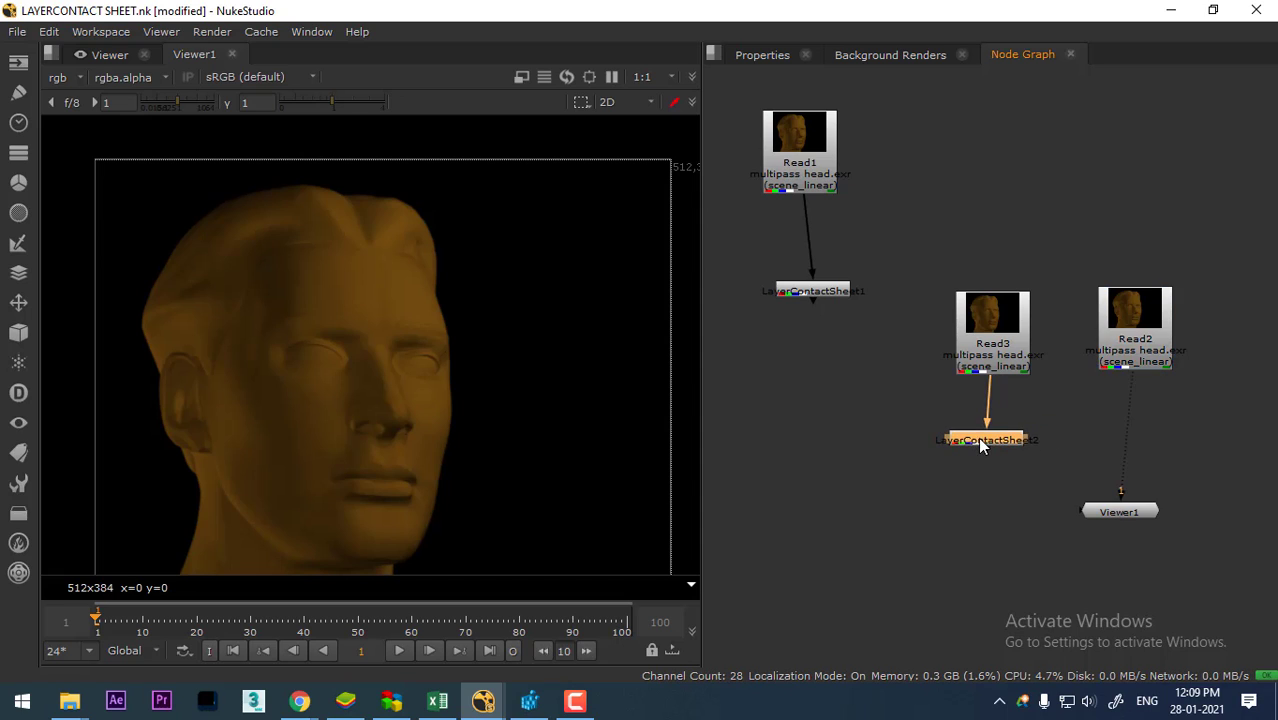
pyautogui.moveTo(1116, 345); pyautogui.dragTo(1112, 335)
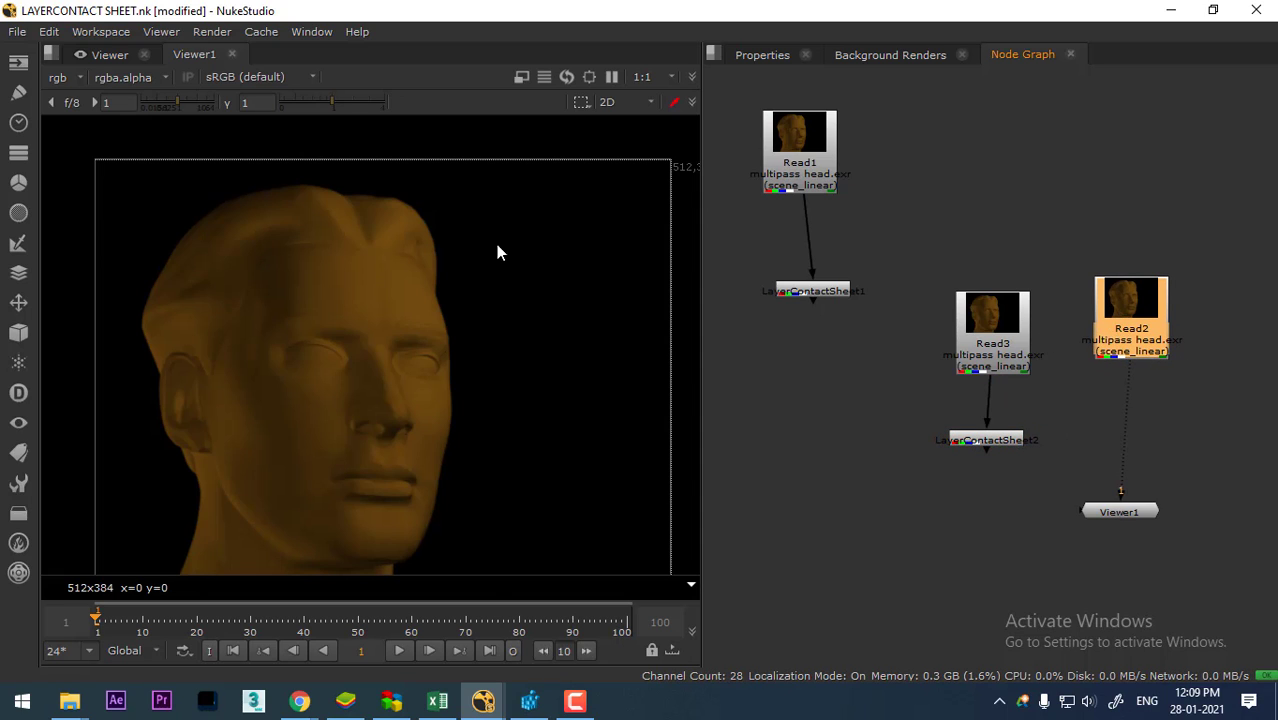
# Display Read2's masks layer in the viewer.
pyautogui.click(65, 77)
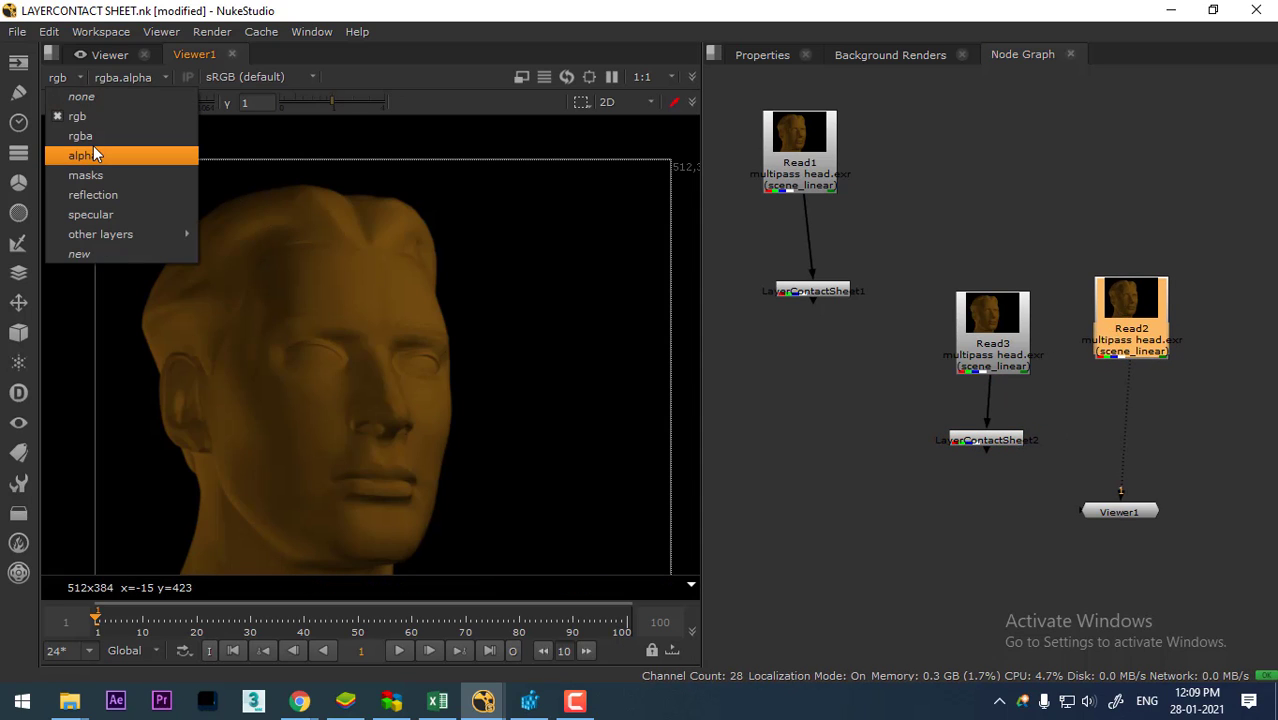
pyautogui.click(105, 173)
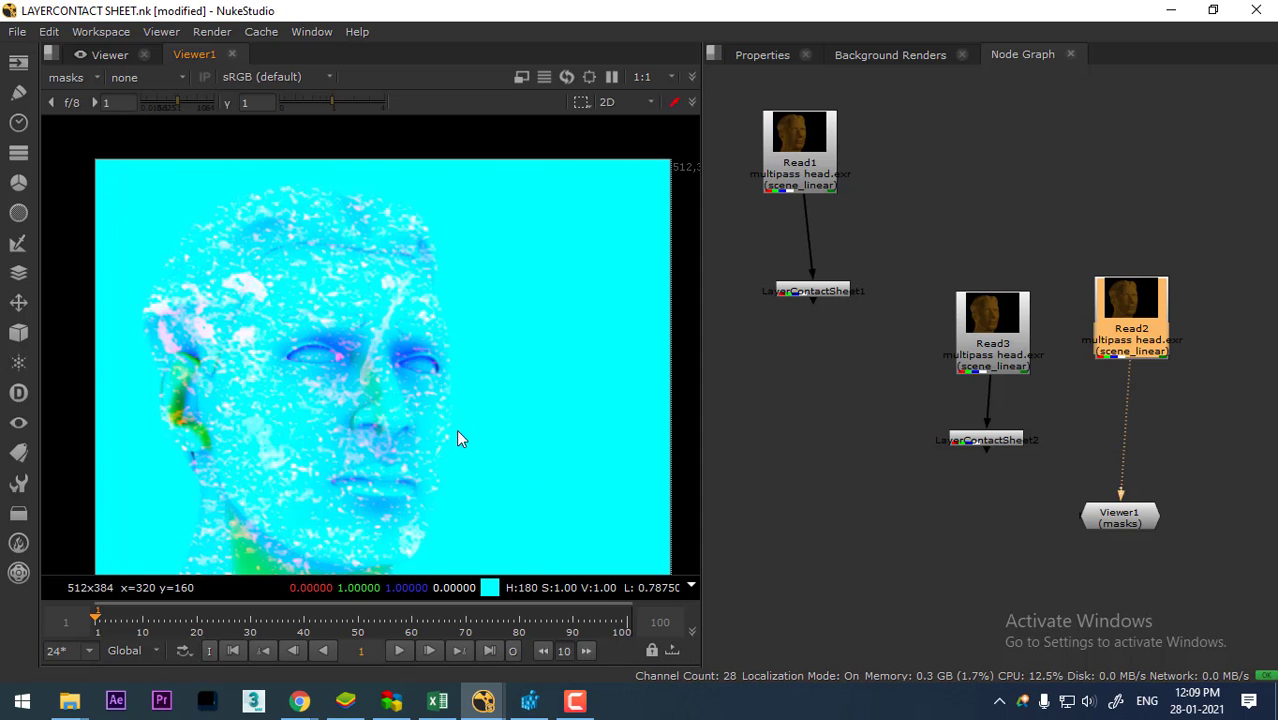
pyautogui.moveTo(408, 437); pyautogui.dragTo(423, 377)
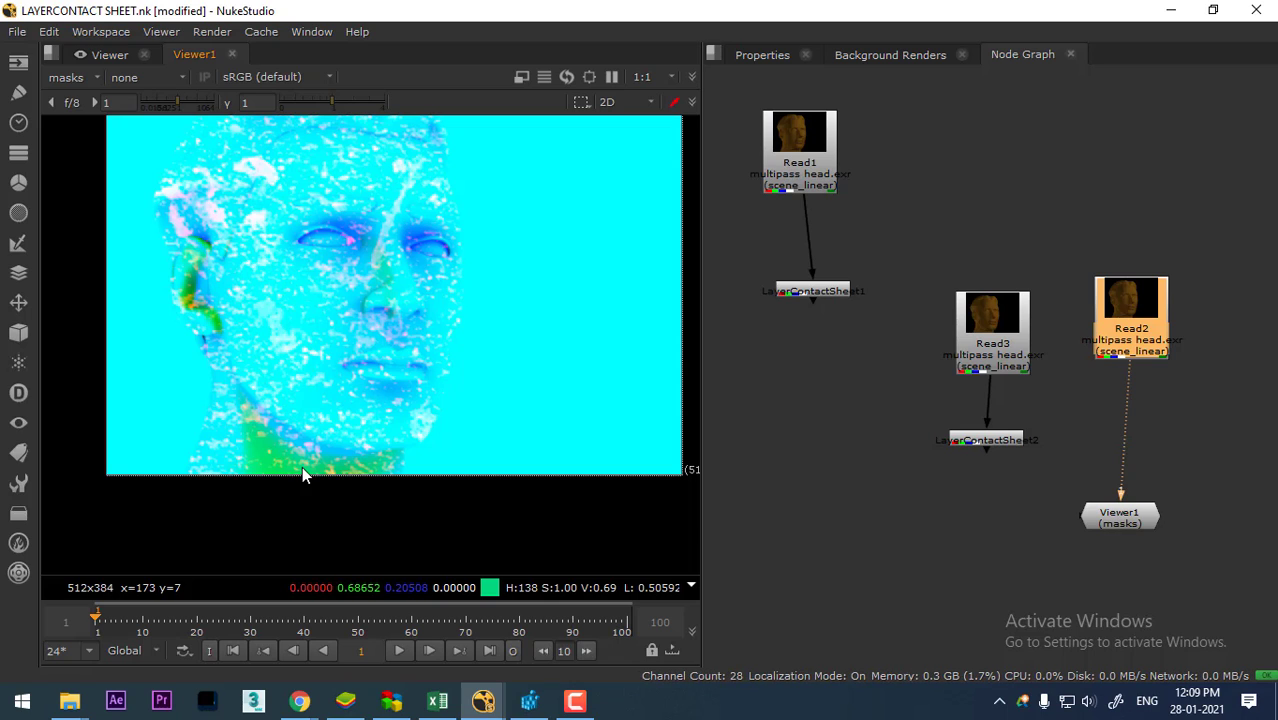
# Try rgba.red, rgba.blue, masks.shadow and reflection.red as the extra channel, ending on specular.green.
pyautogui.click(139, 76)
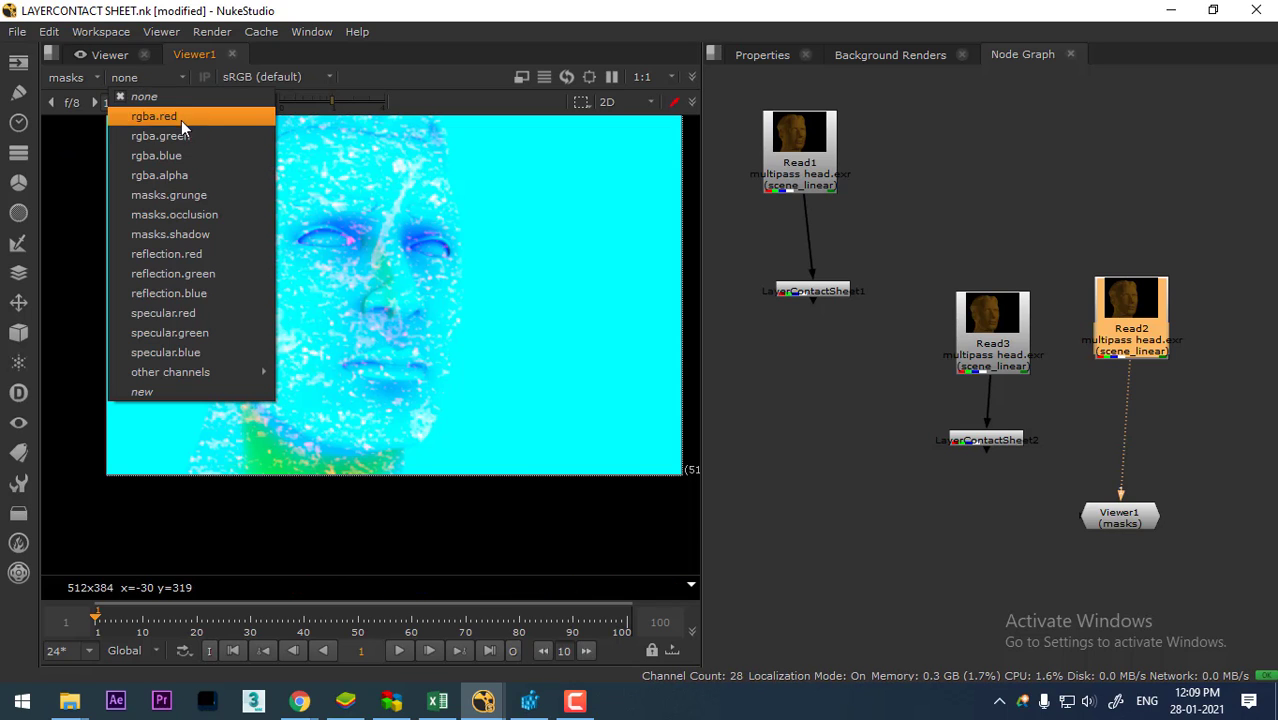
pyautogui.click(185, 117)
pyautogui.click(150, 76)
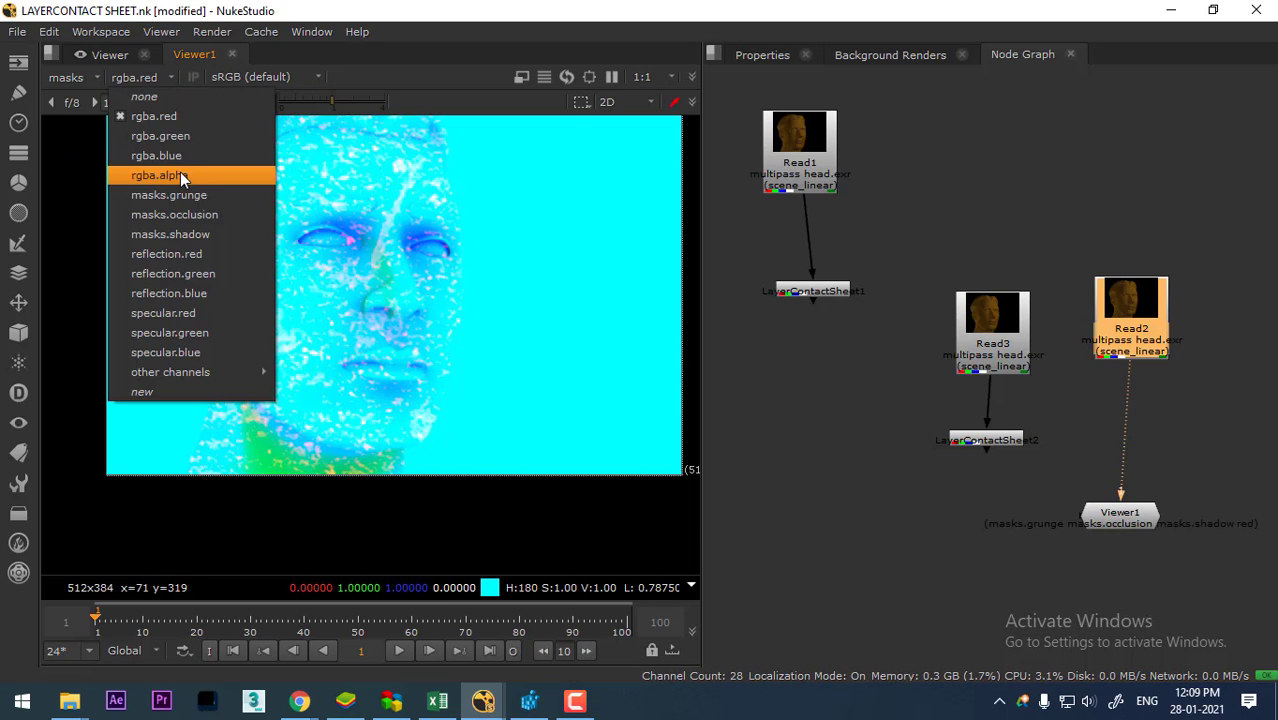
pyautogui.click(181, 157)
pyautogui.click(144, 79)
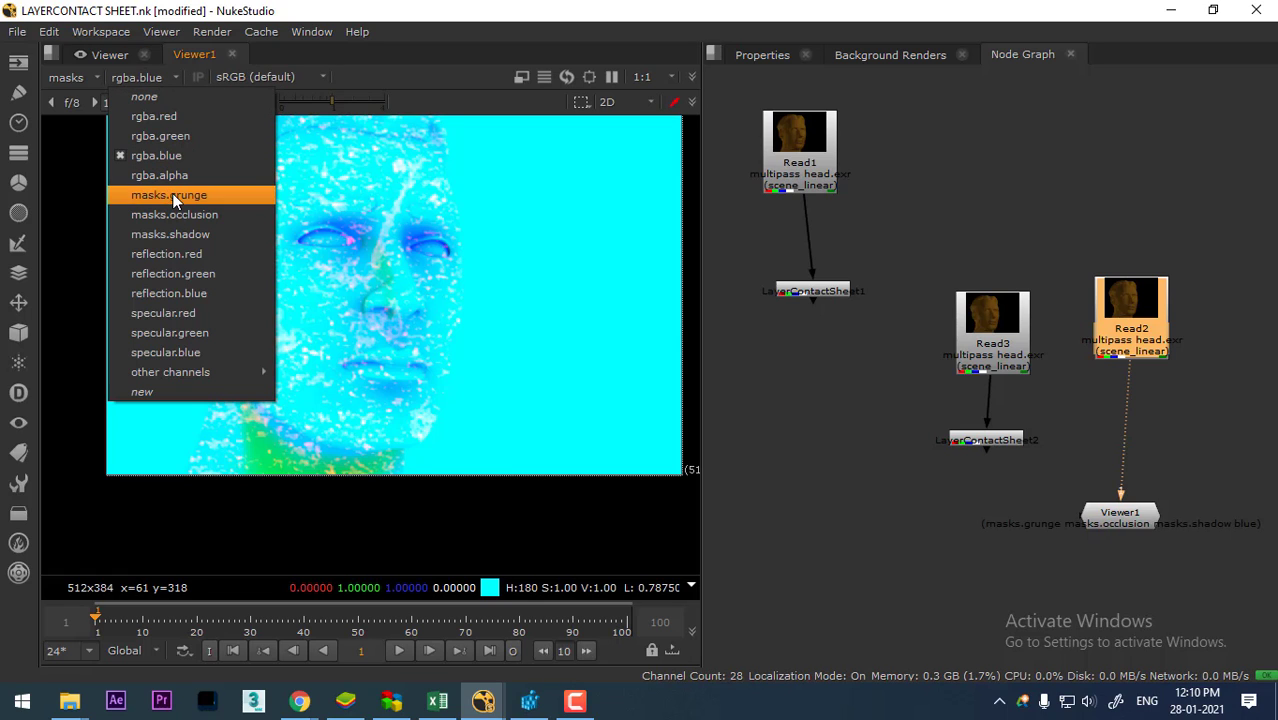
pyautogui.click(182, 239)
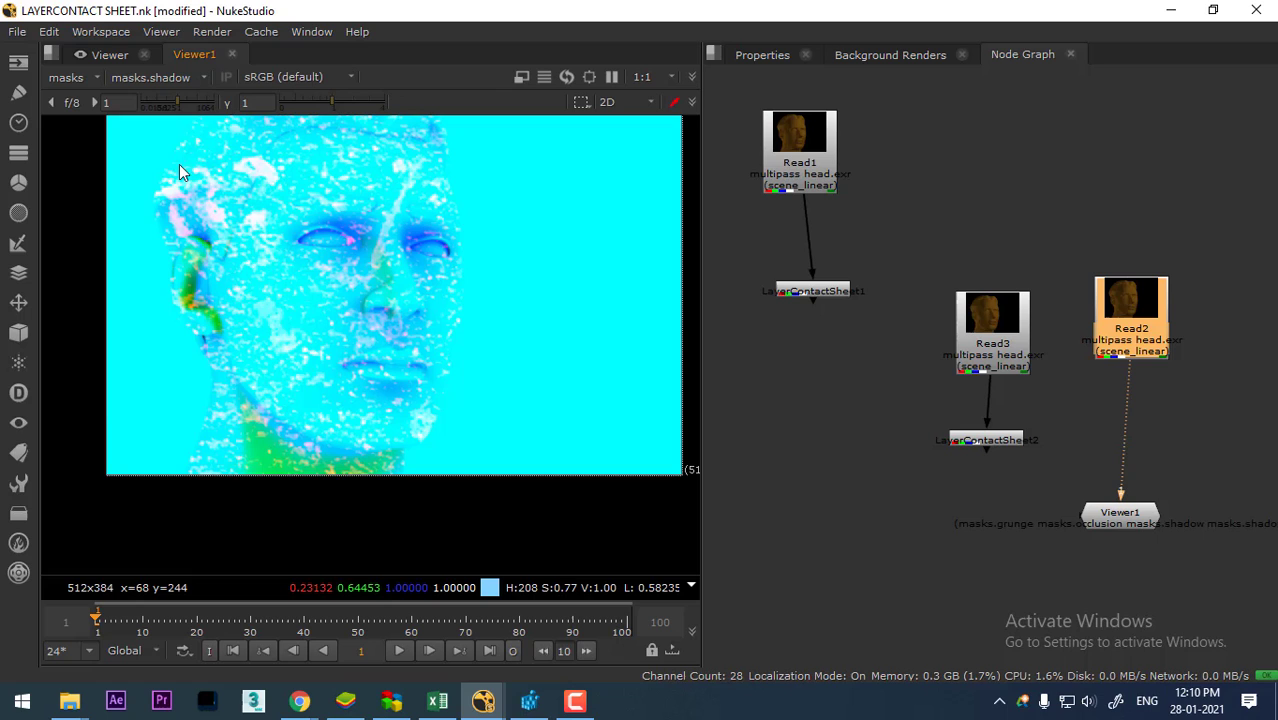
pyautogui.click(160, 79)
pyautogui.click(188, 255)
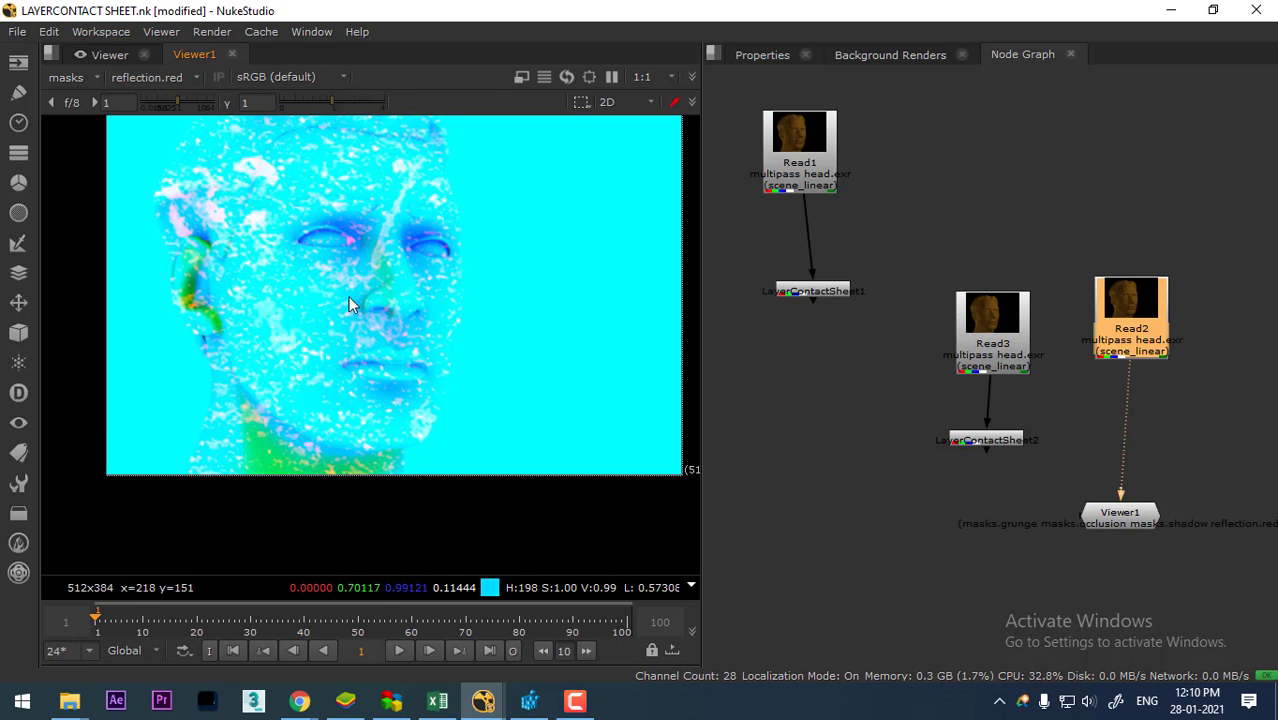
pyautogui.click(298, 77)
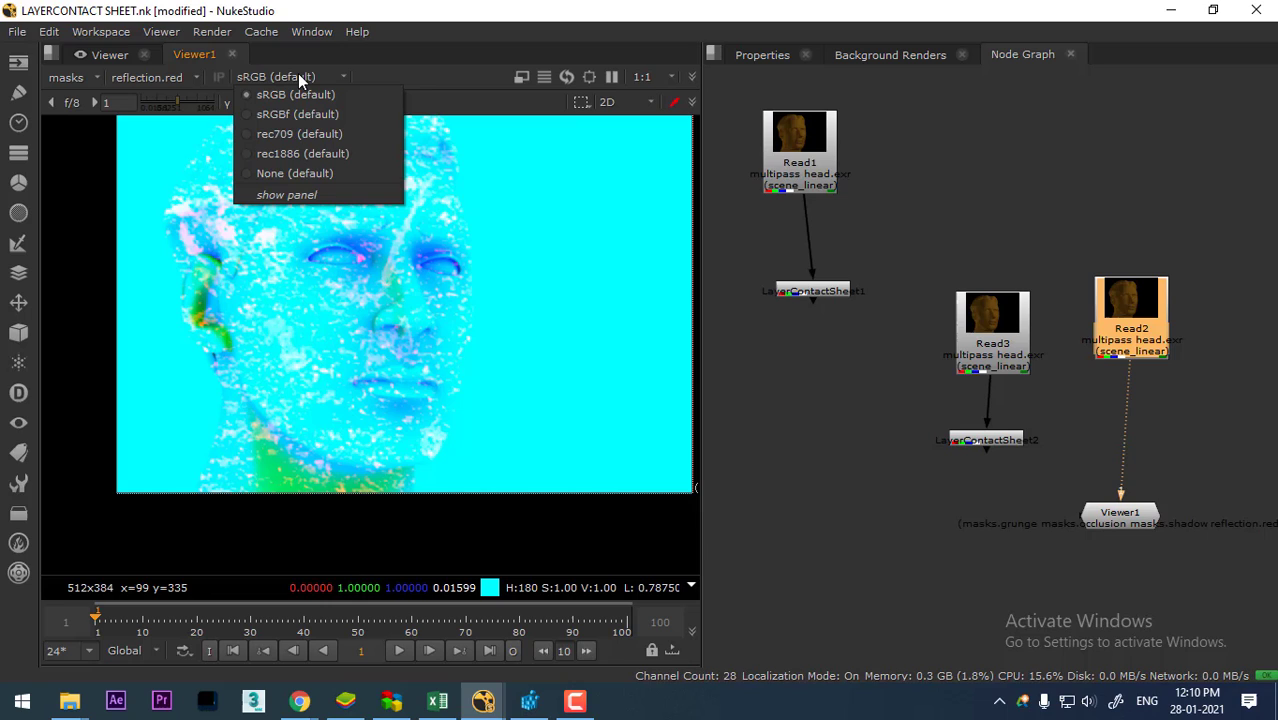
pyautogui.click(200, 10)
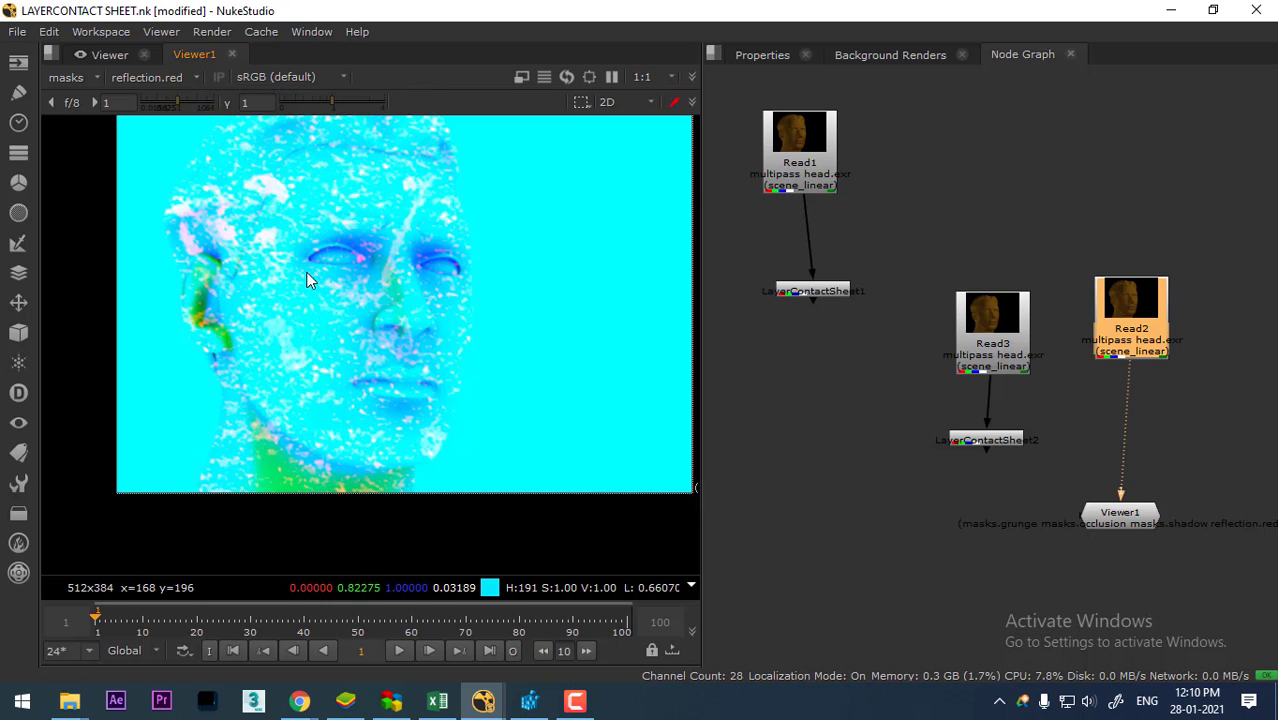
pyautogui.click(164, 80)
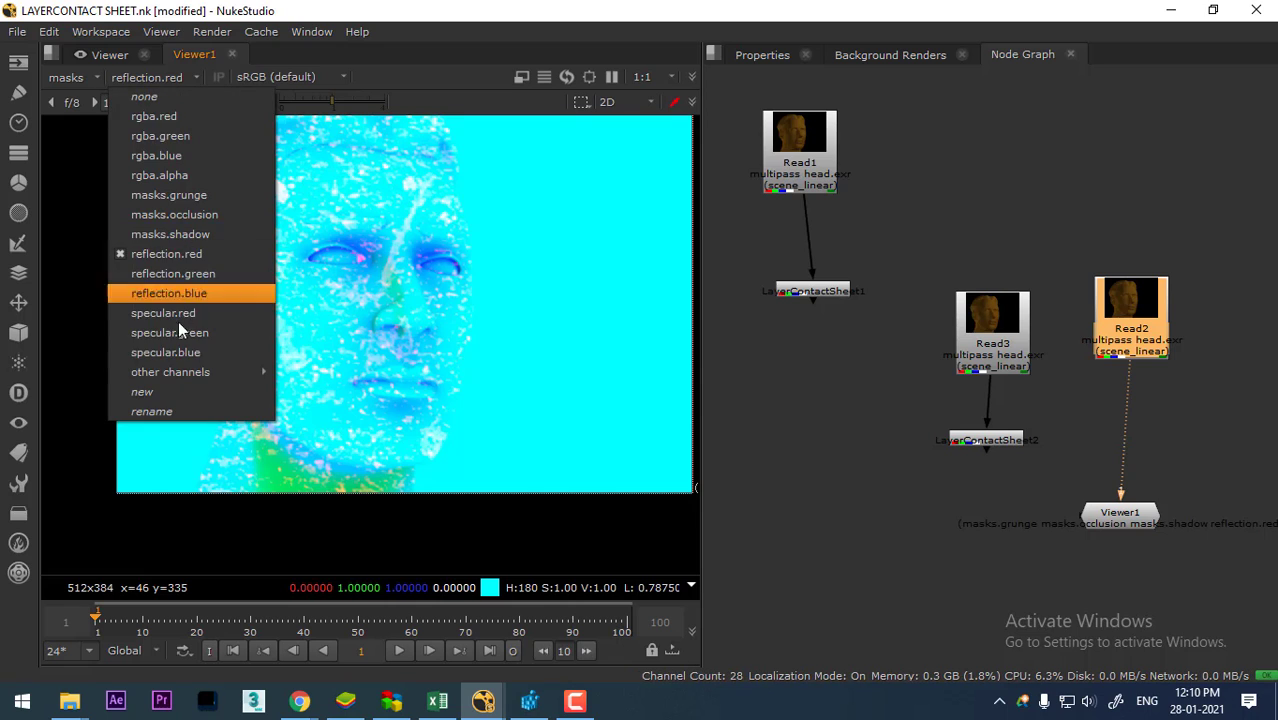
pyautogui.click(184, 329)
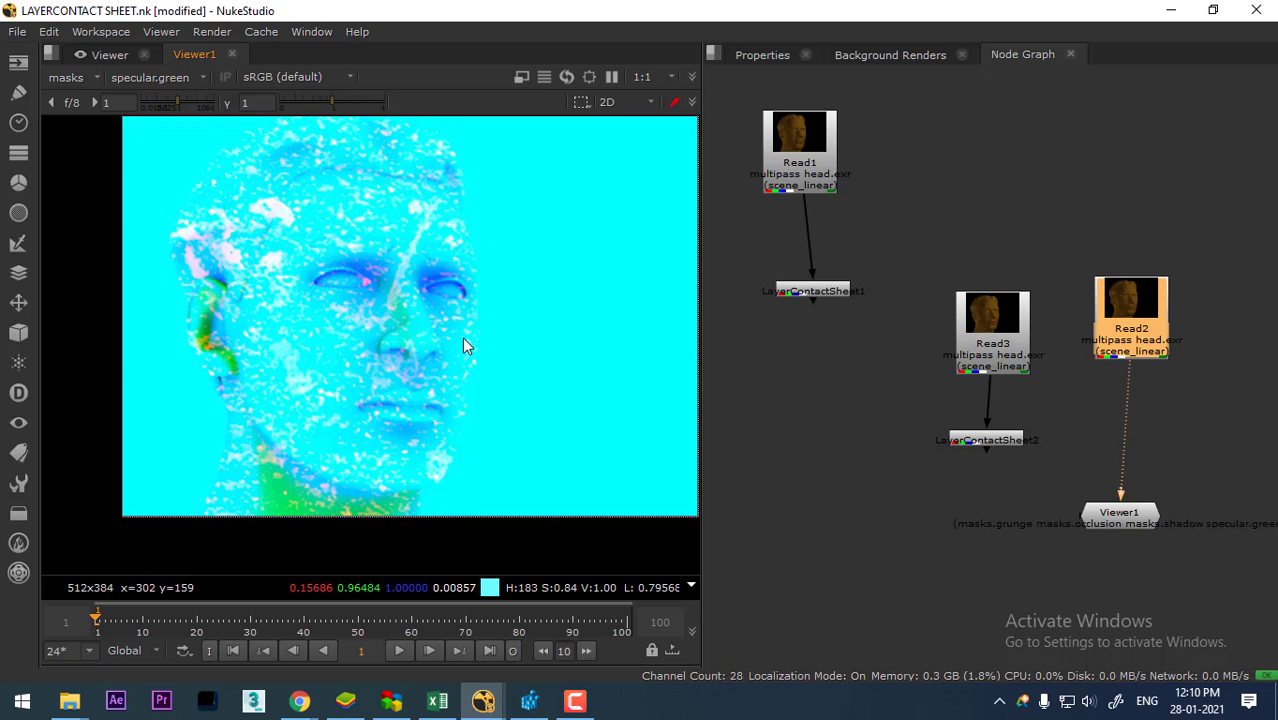
# Switch the viewer to Read2's reflection layer and reopen the layer list.
pyautogui.click(65, 77)
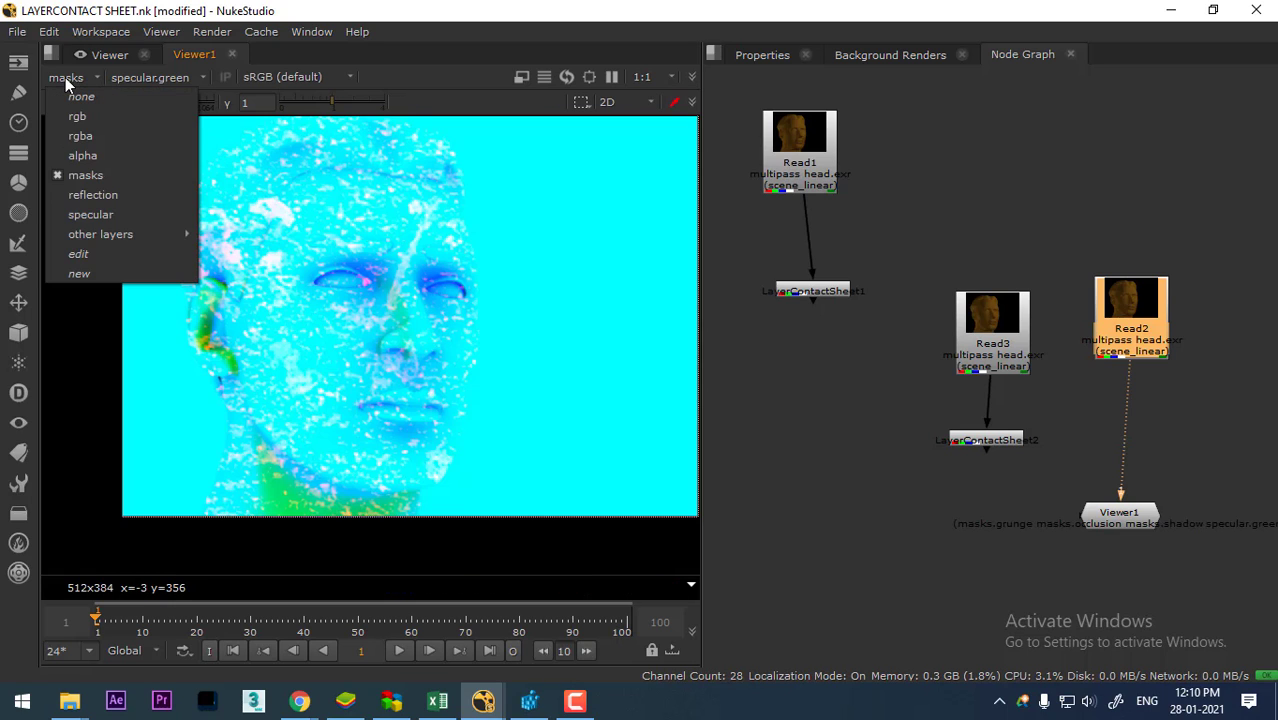
pyautogui.click(121, 195)
pyautogui.moveTo(485, 345); pyautogui.dragTo(485, 384)
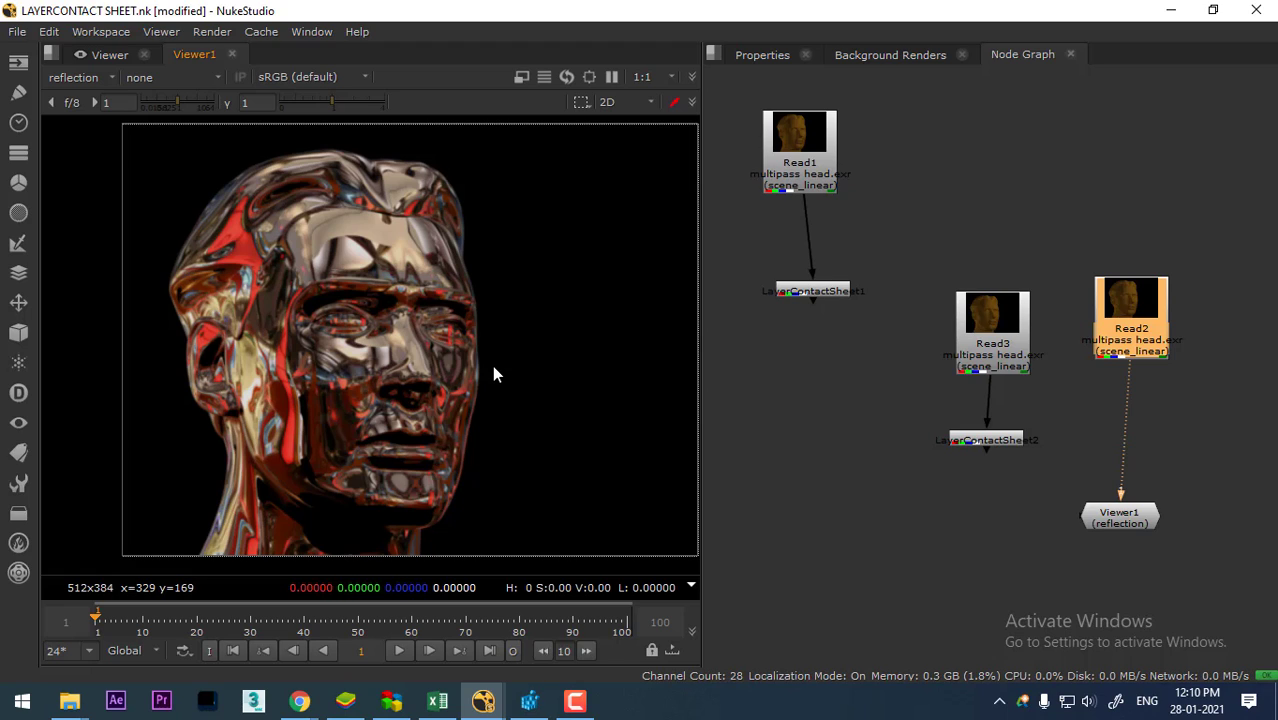
pyautogui.click(79, 78)
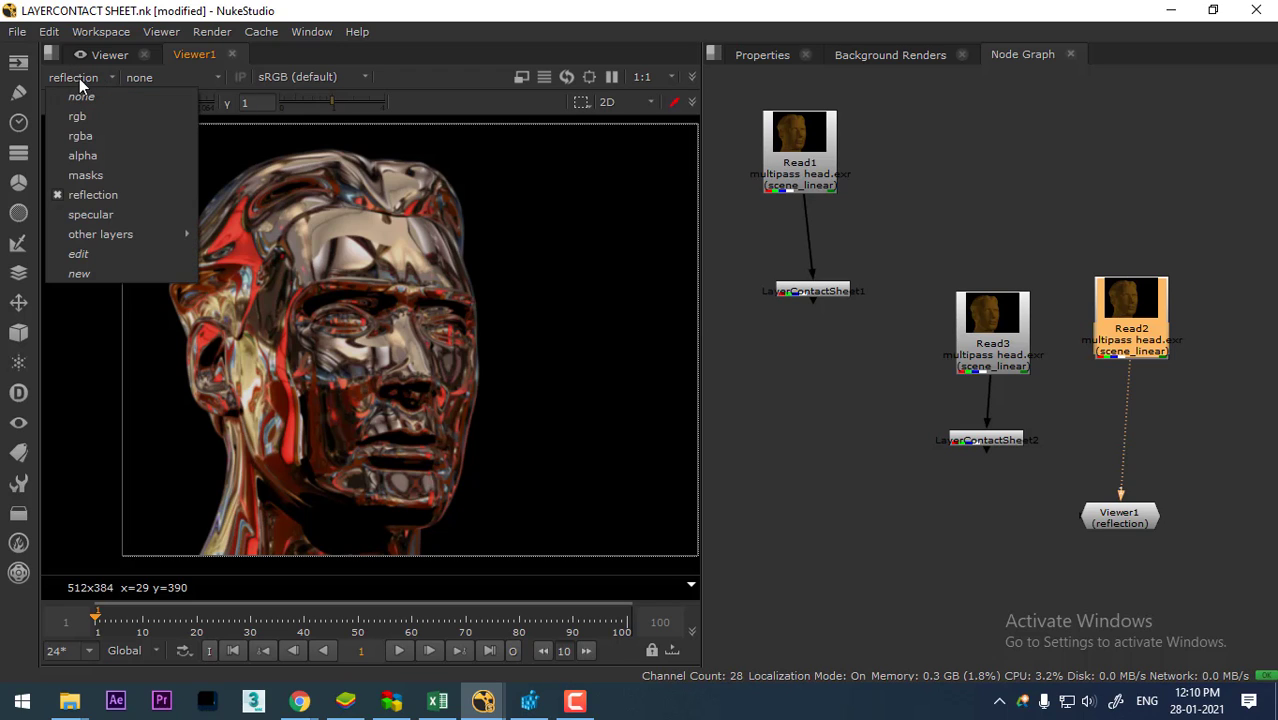
# View the specular layer, trying rgba.red, rgba.green, rgba.alpha and masks.occlusion as its alpha.
pyautogui.click(112, 217)
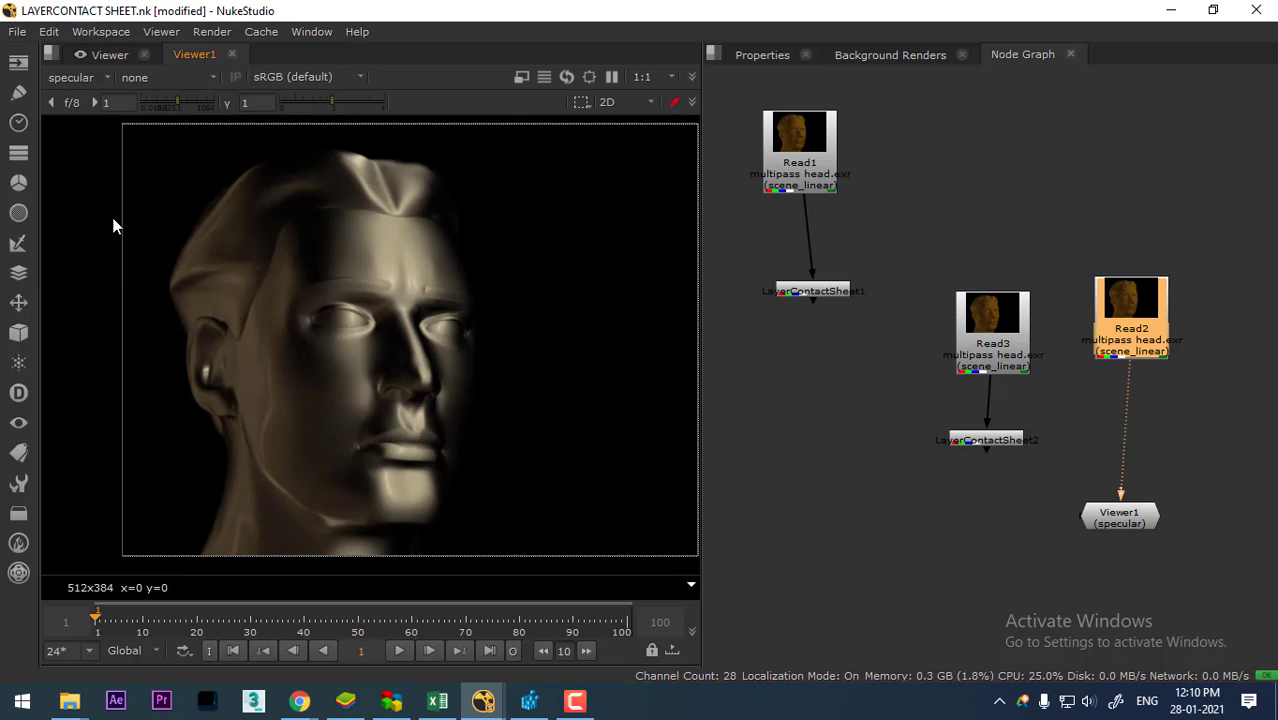
pyautogui.click(90, 76)
pyautogui.moveTo(112, 240)
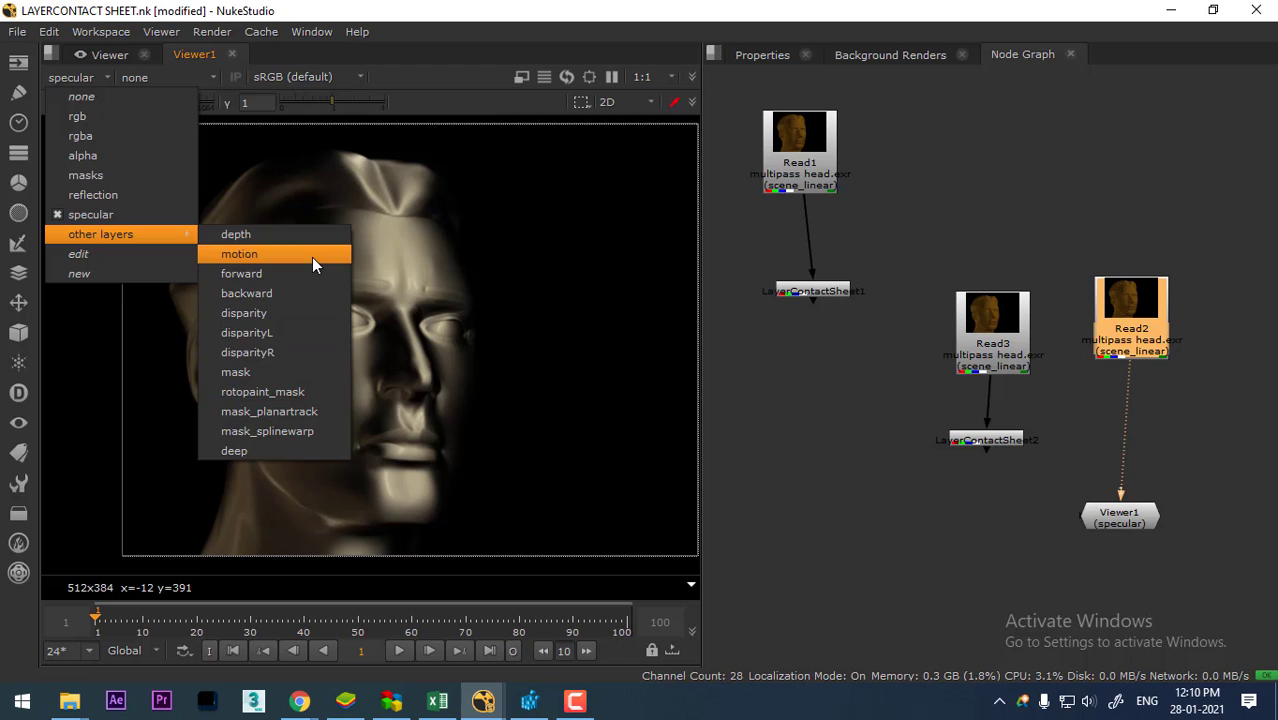
pyautogui.click(128, 77)
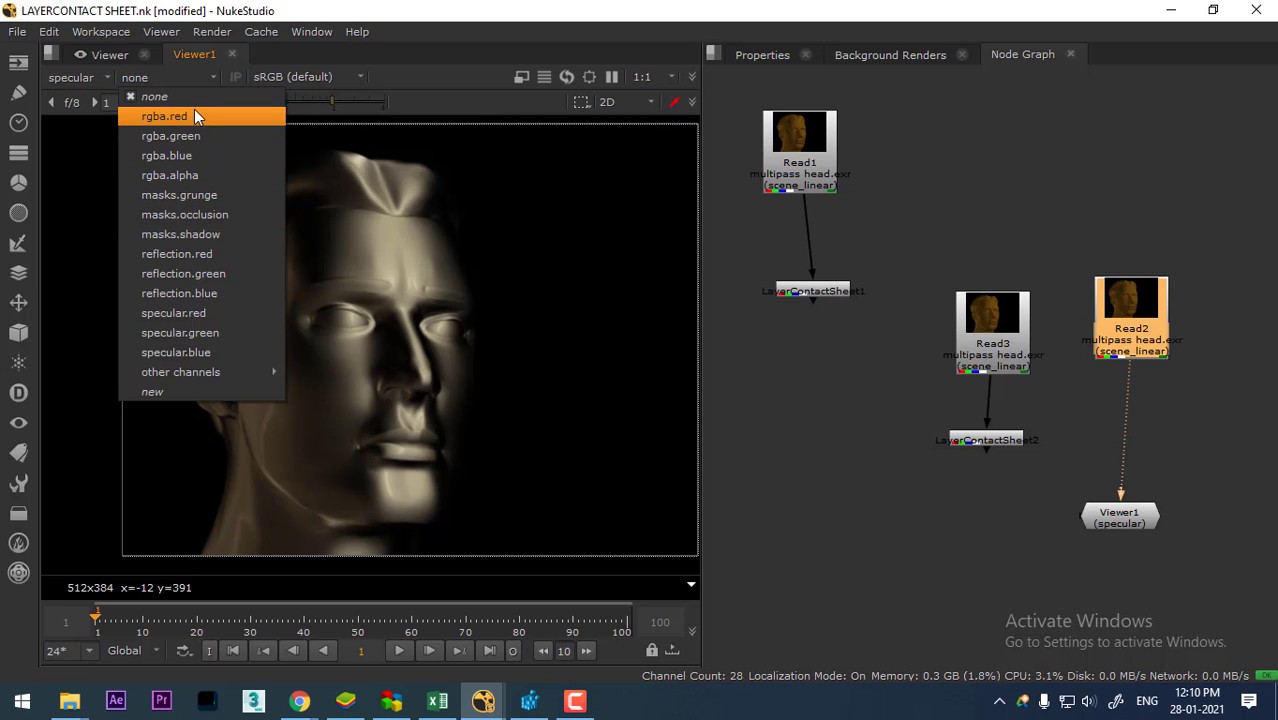
pyautogui.click(209, 116)
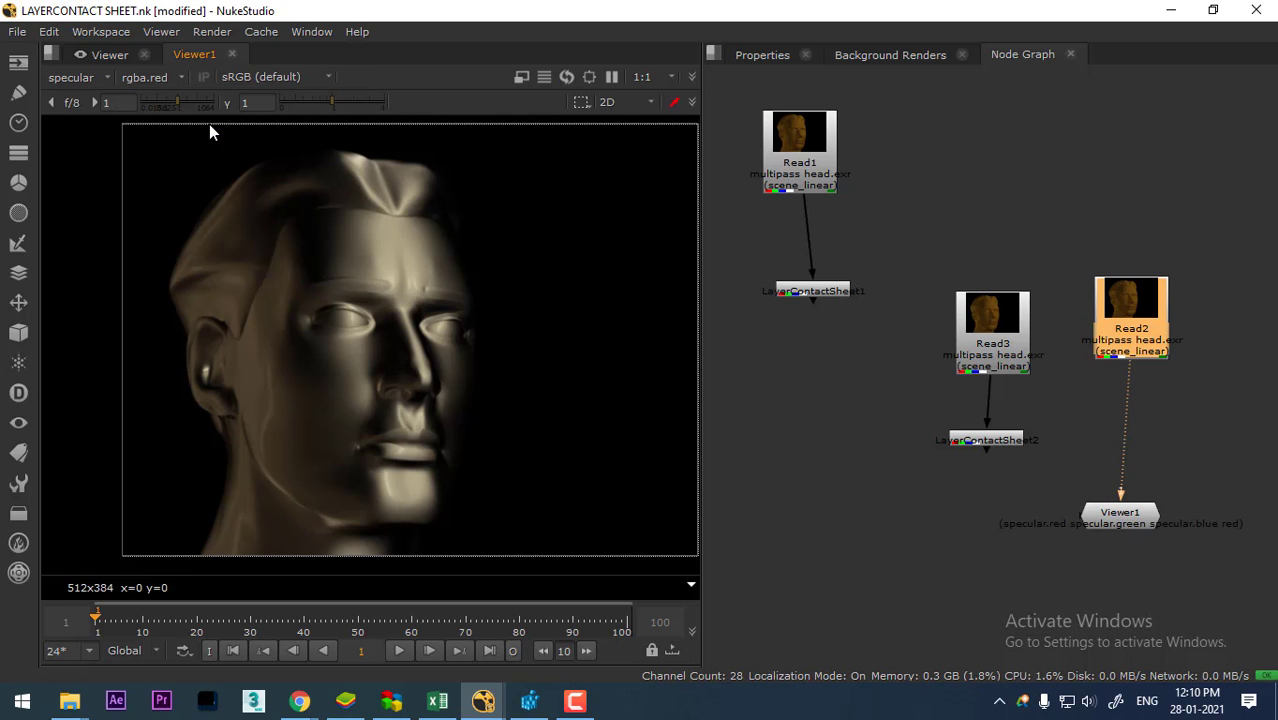
pyautogui.click(165, 78)
pyautogui.click(200, 141)
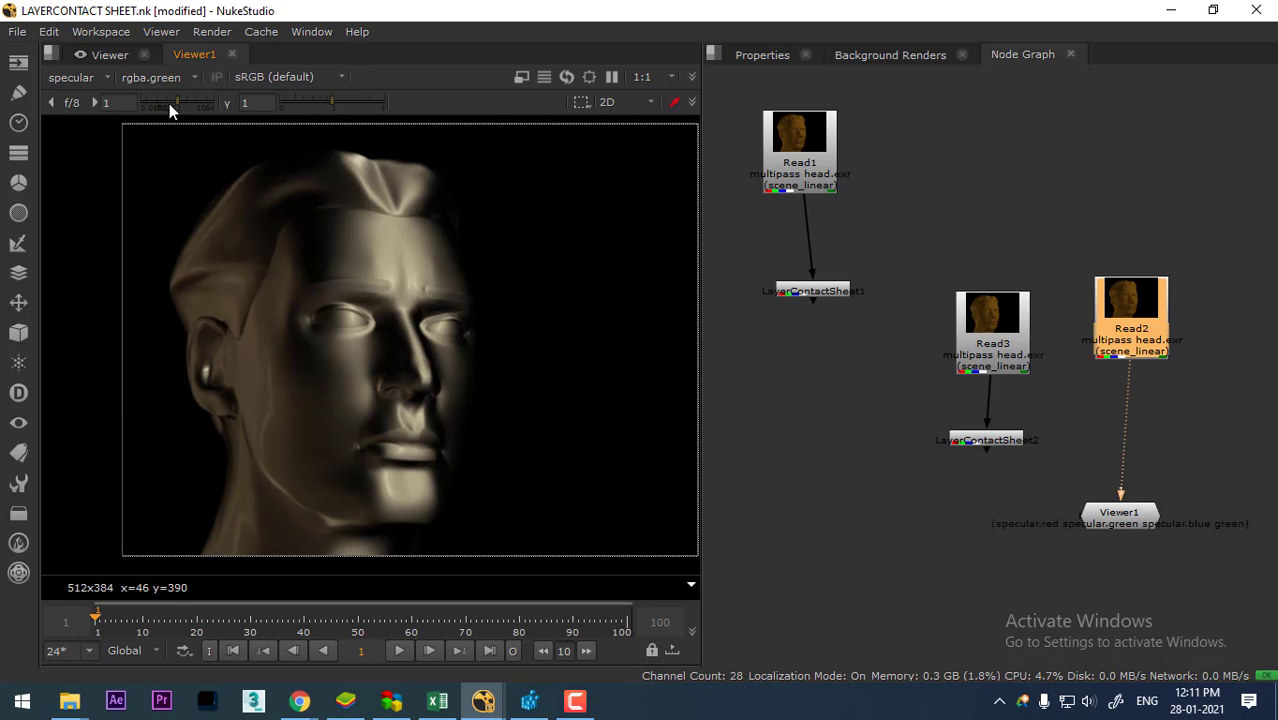
pyautogui.click(160, 78)
pyautogui.click(213, 174)
pyautogui.click(163, 78)
pyautogui.click(187, 213)
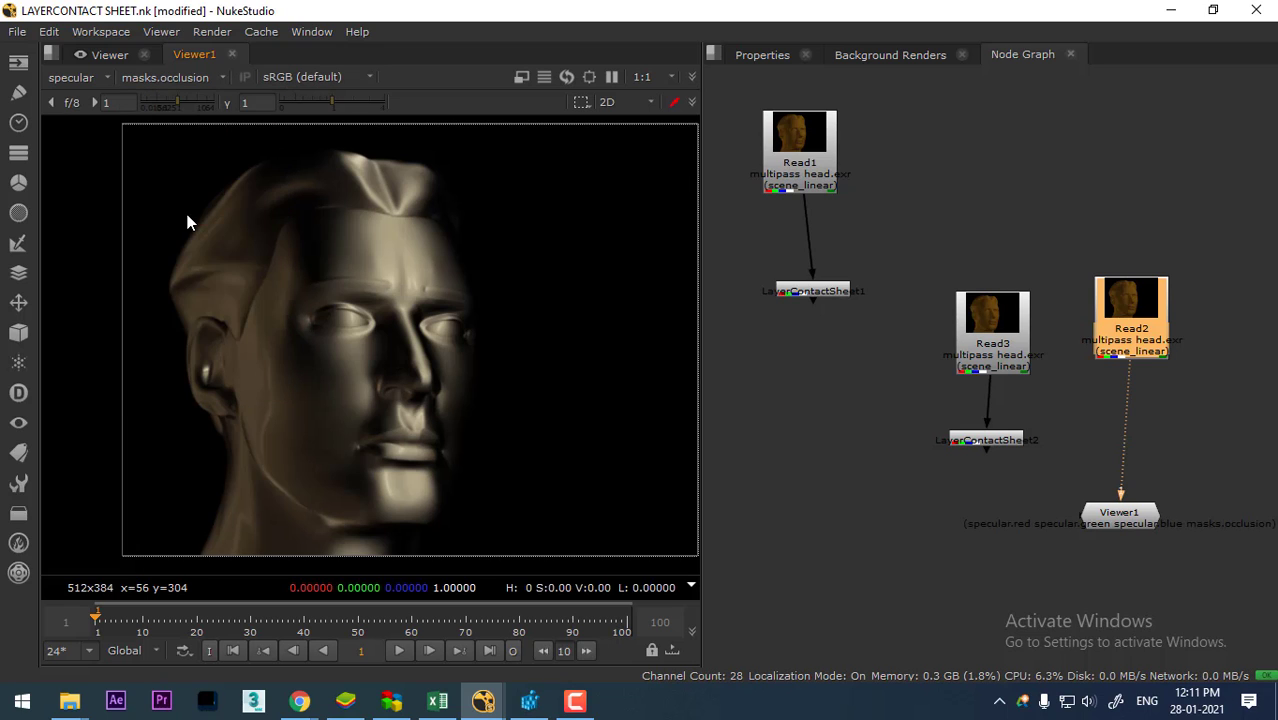
# Try reflection.blue, specular.green and depth.Z as the alpha channel, finally settling on mask.a.
pyautogui.click(165, 78)
pyautogui.click(194, 296)
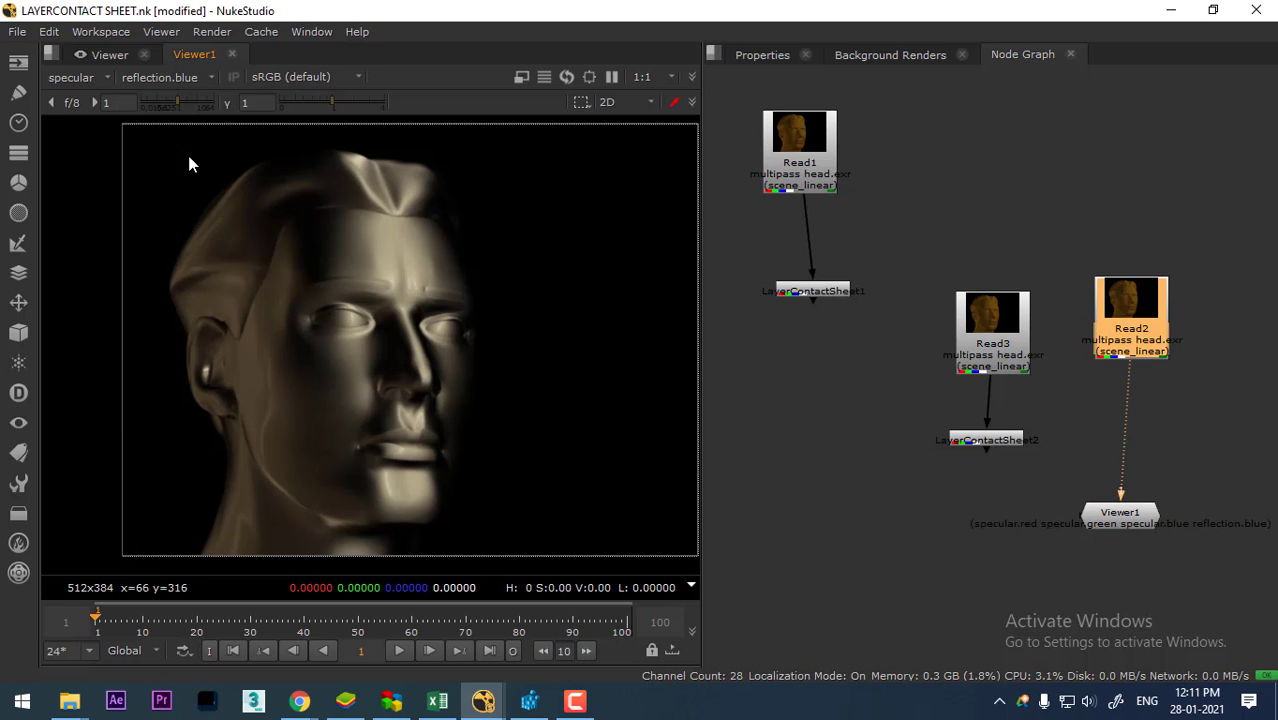
pyautogui.click(164, 78)
pyautogui.click(210, 338)
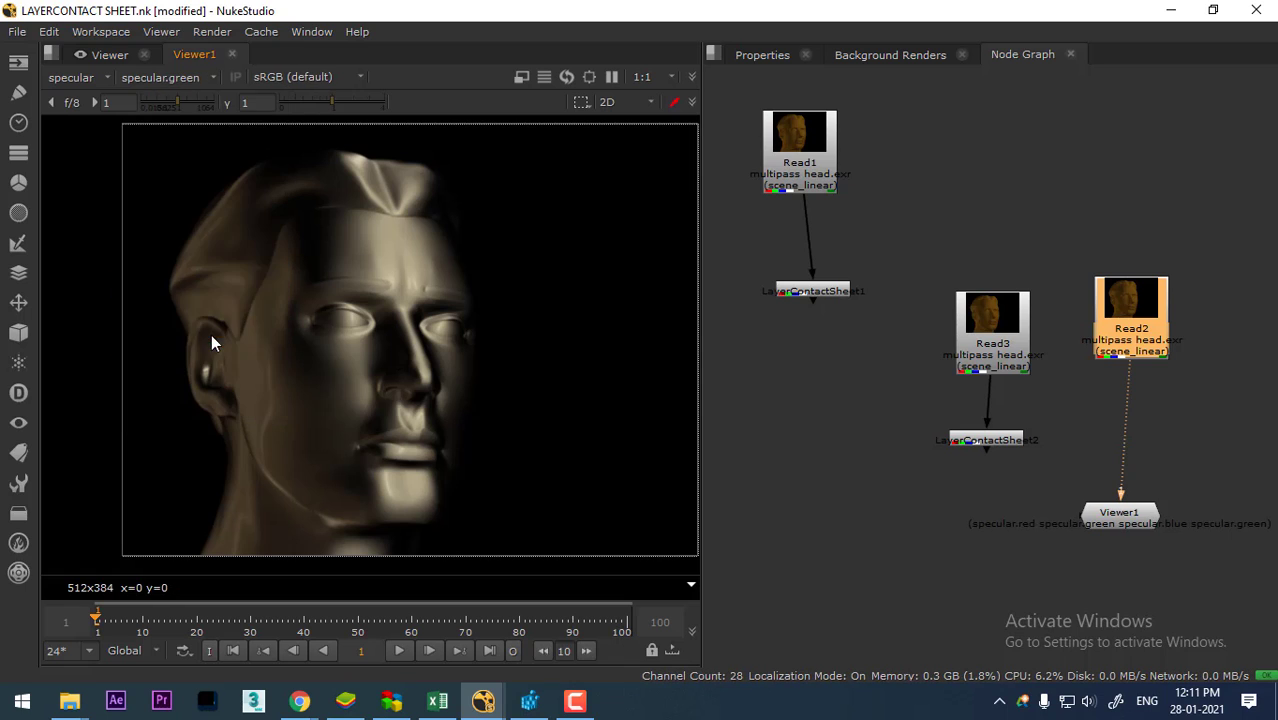
pyautogui.click(158, 80)
pyautogui.moveTo(205, 371)
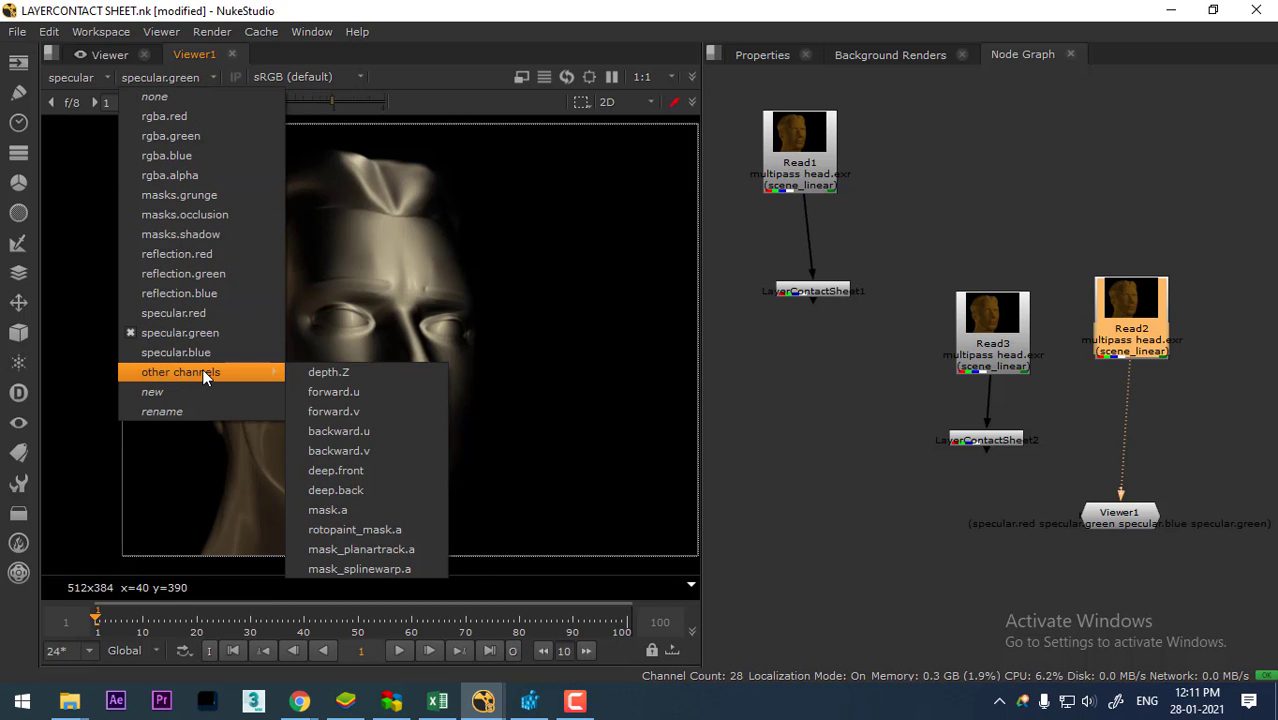
pyautogui.click(399, 374)
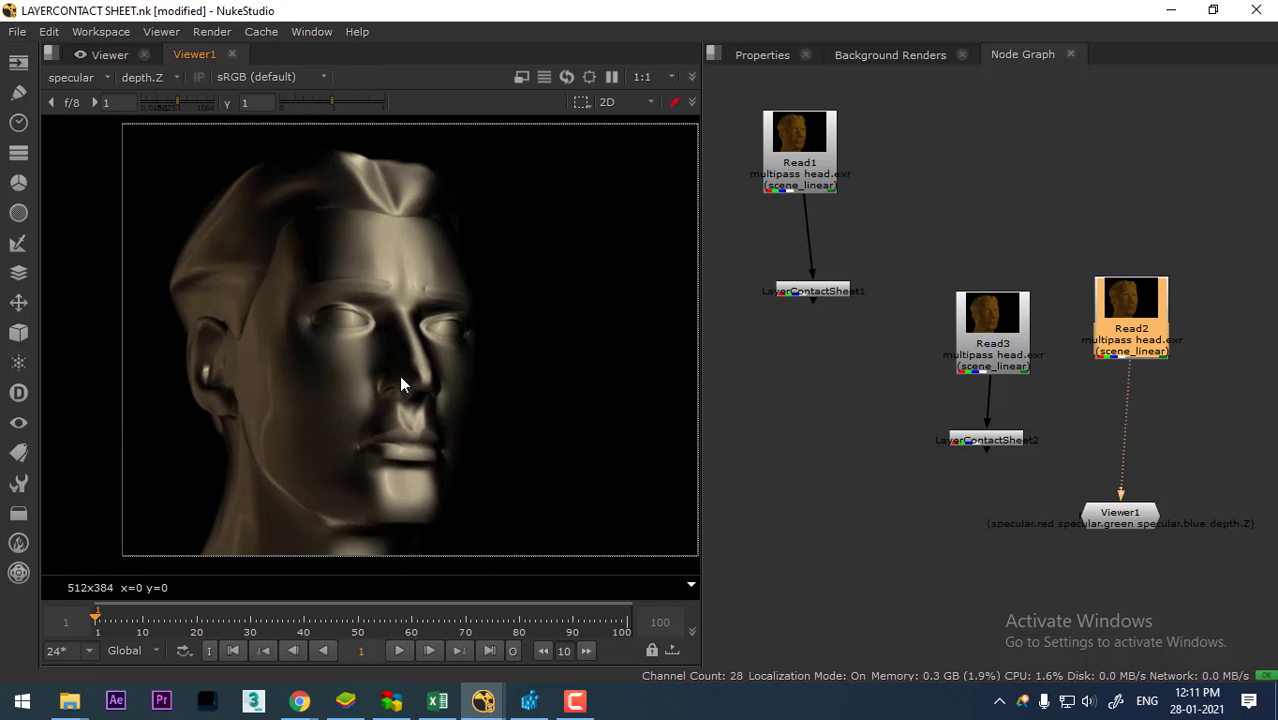
pyautogui.click(150, 77)
pyautogui.moveTo(255, 392)
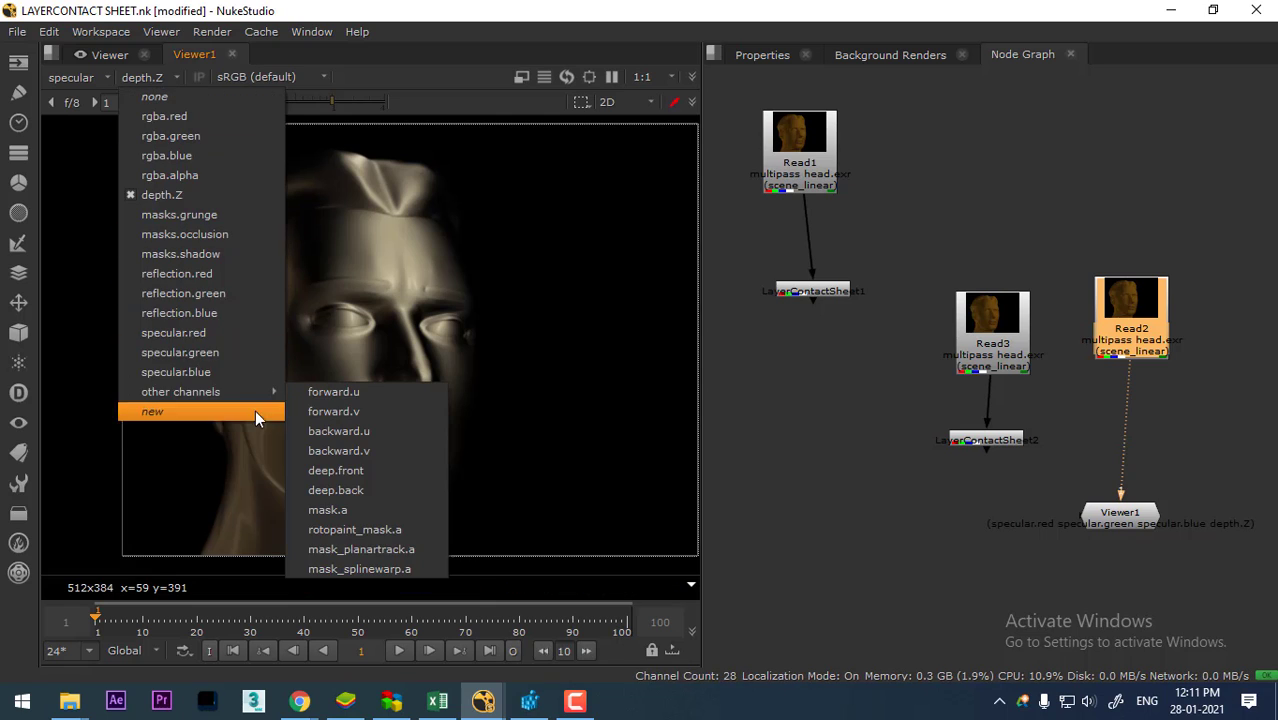
pyautogui.click(367, 512)
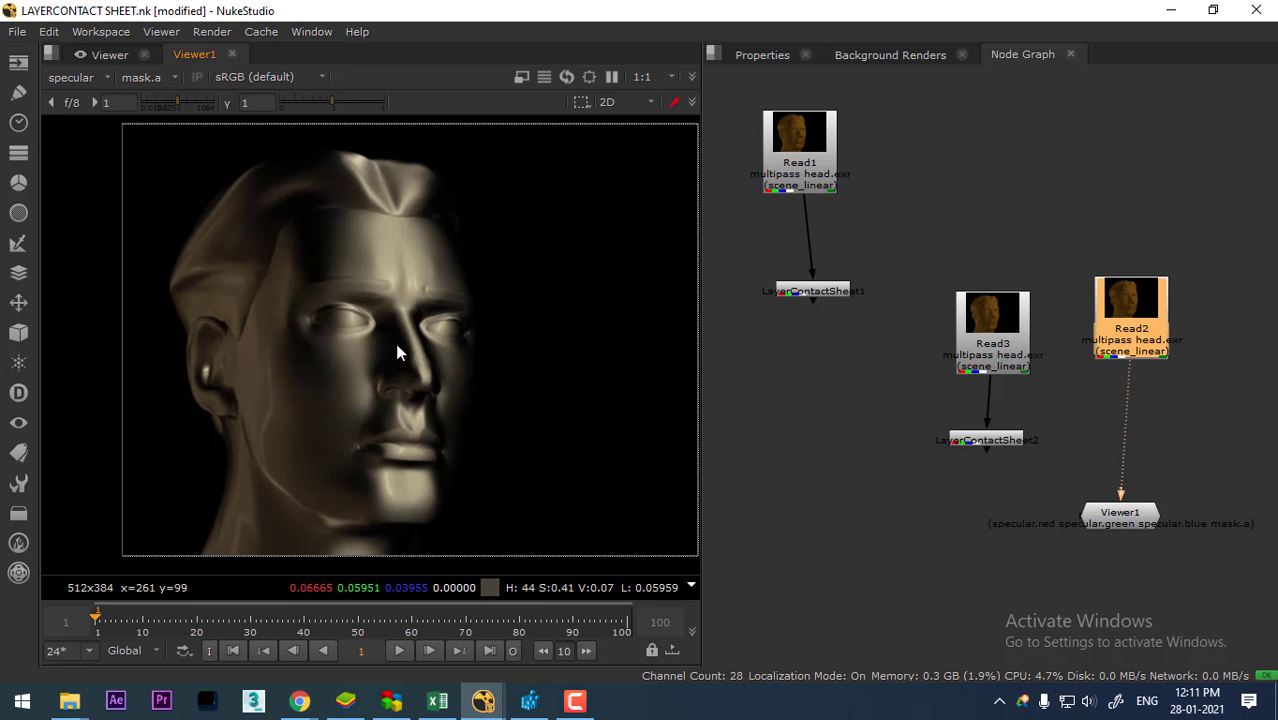
pyautogui.click(90, 80)
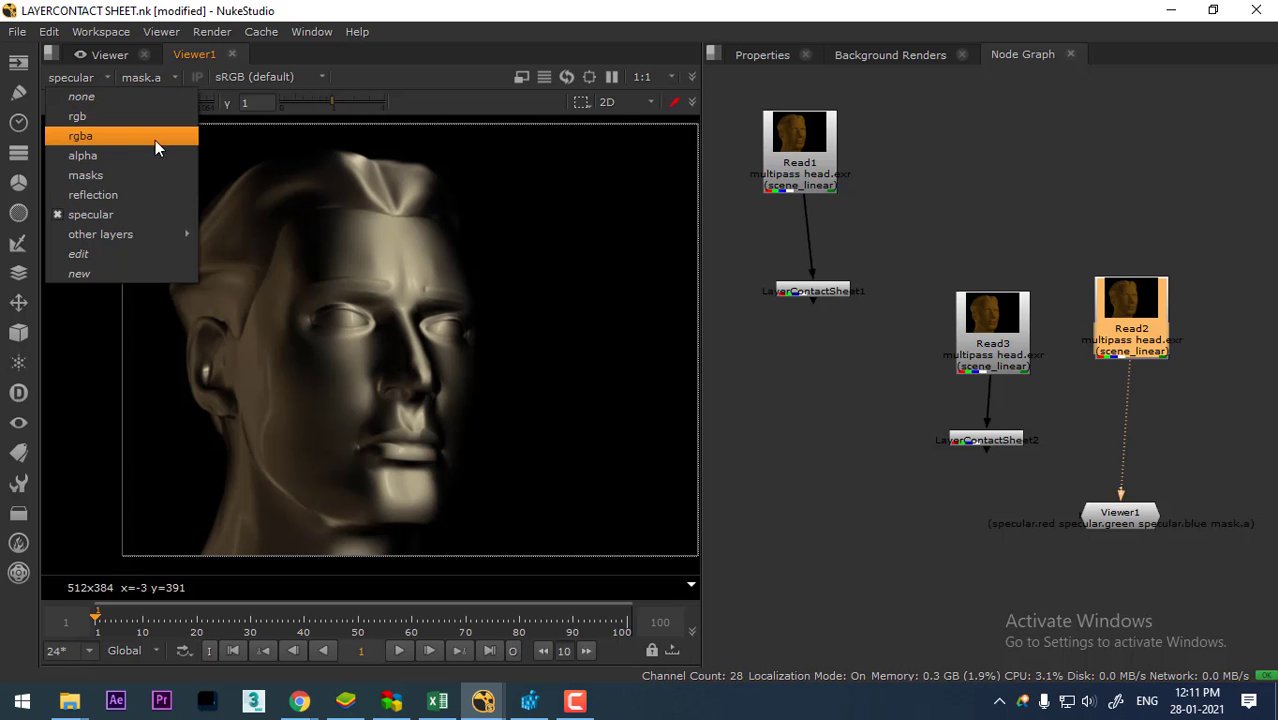
# Show Read2's rgba layer, then check the head's alpha and toggle luminance on and off.
pyautogui.click(122, 136)
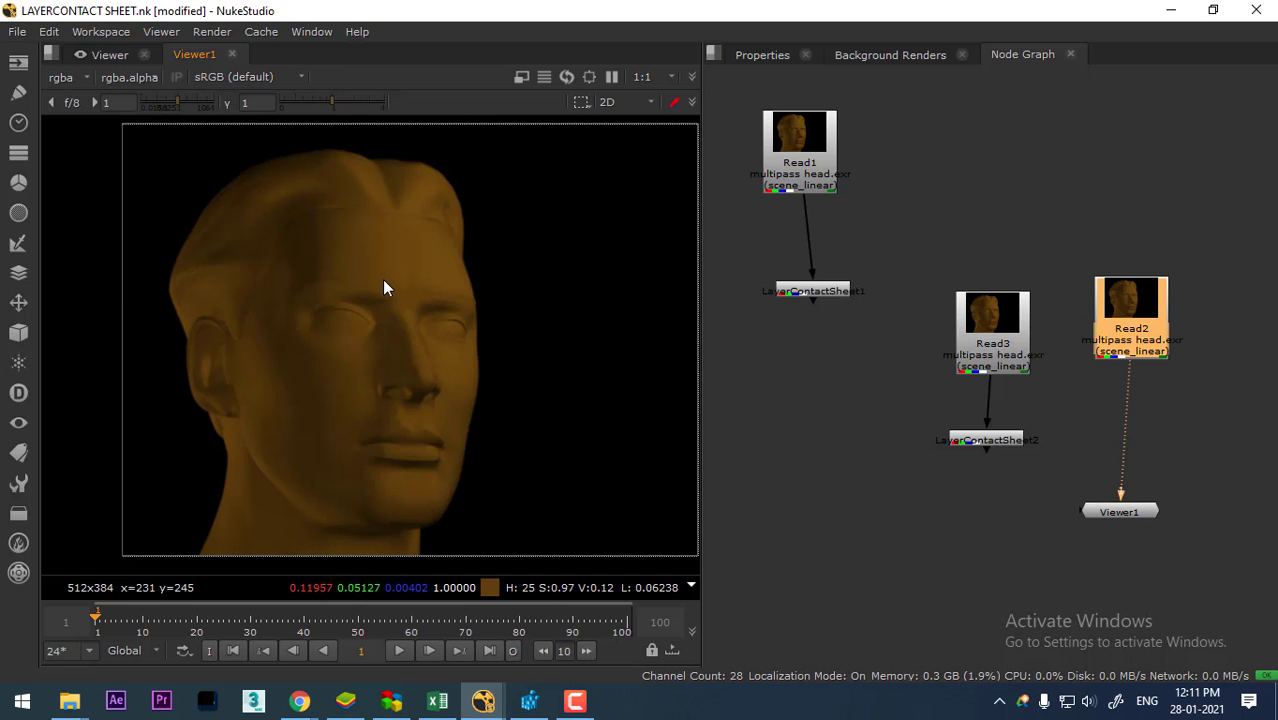
pyautogui.press('a')
pyautogui.press('a')
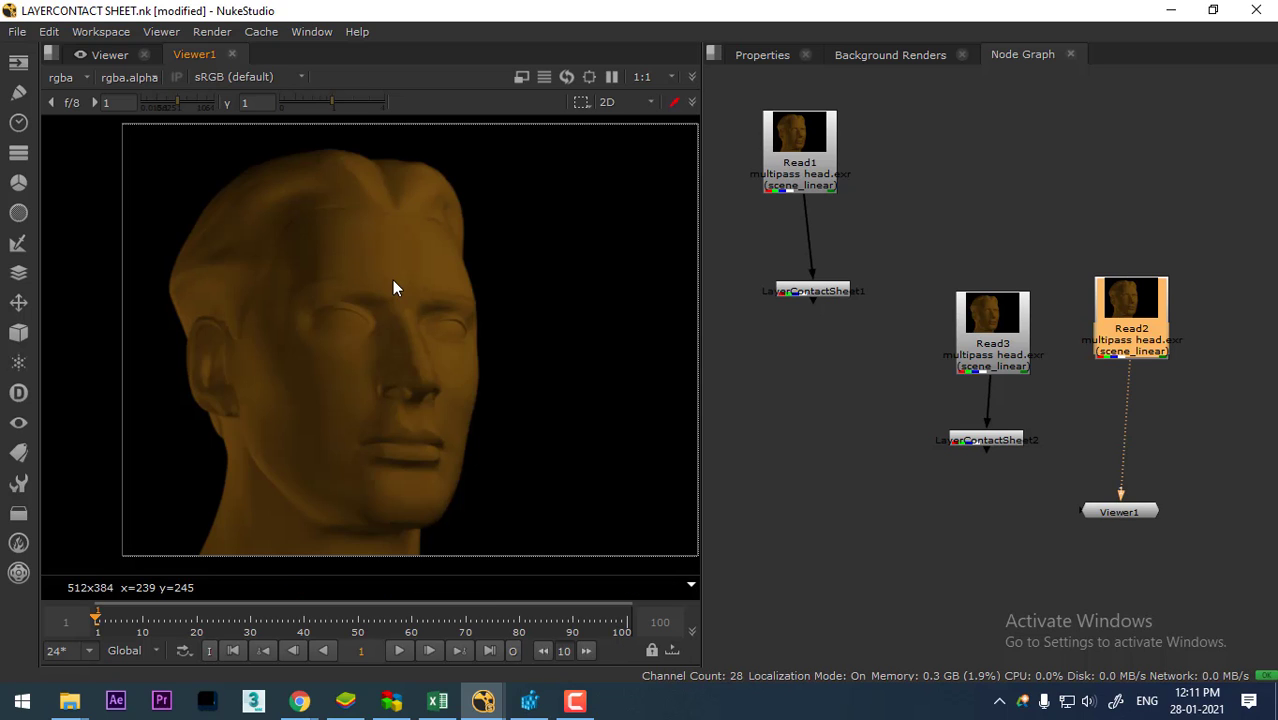
pyautogui.press('y')
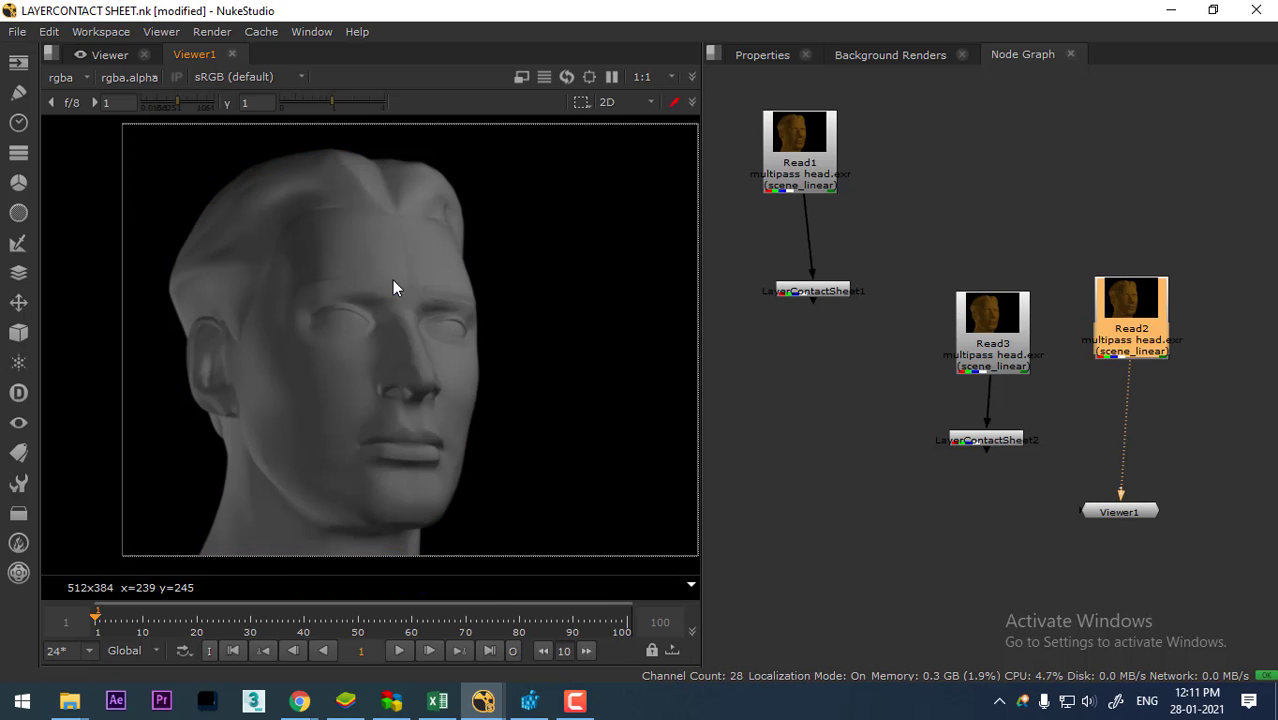
pyautogui.press('y')
pyautogui.press('y')
pyautogui.press('y')
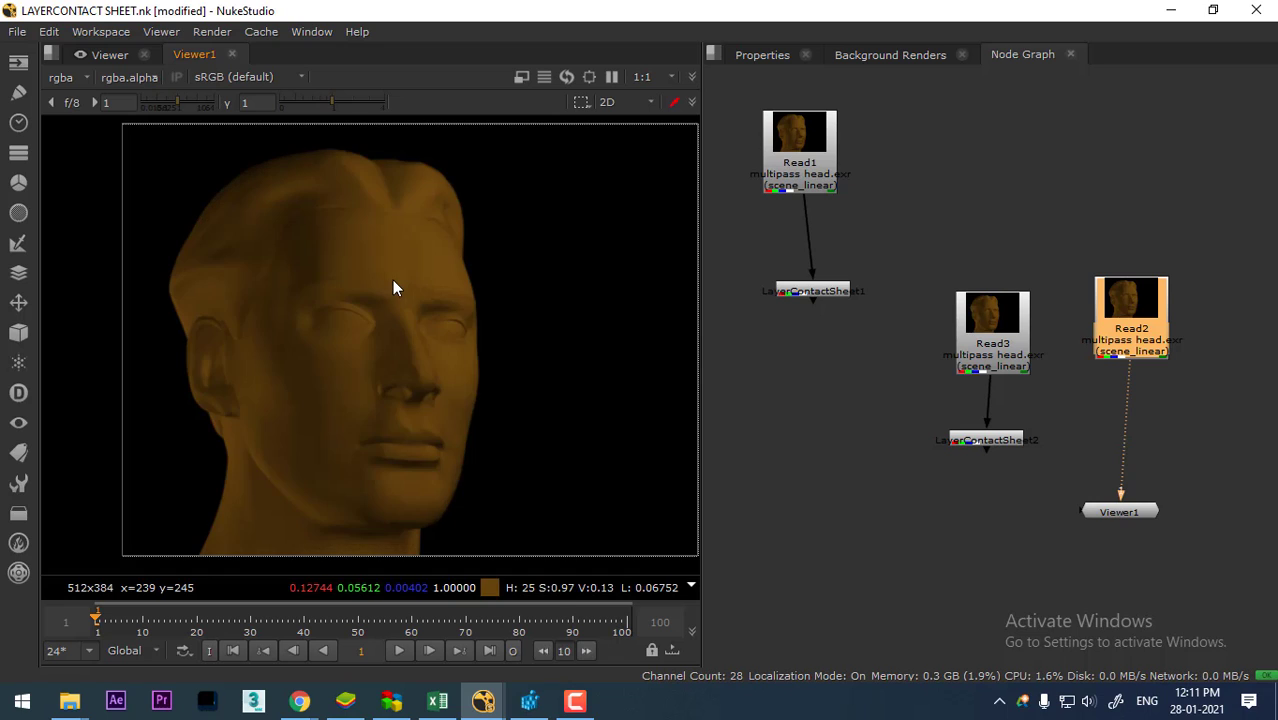
pyautogui.press('y')
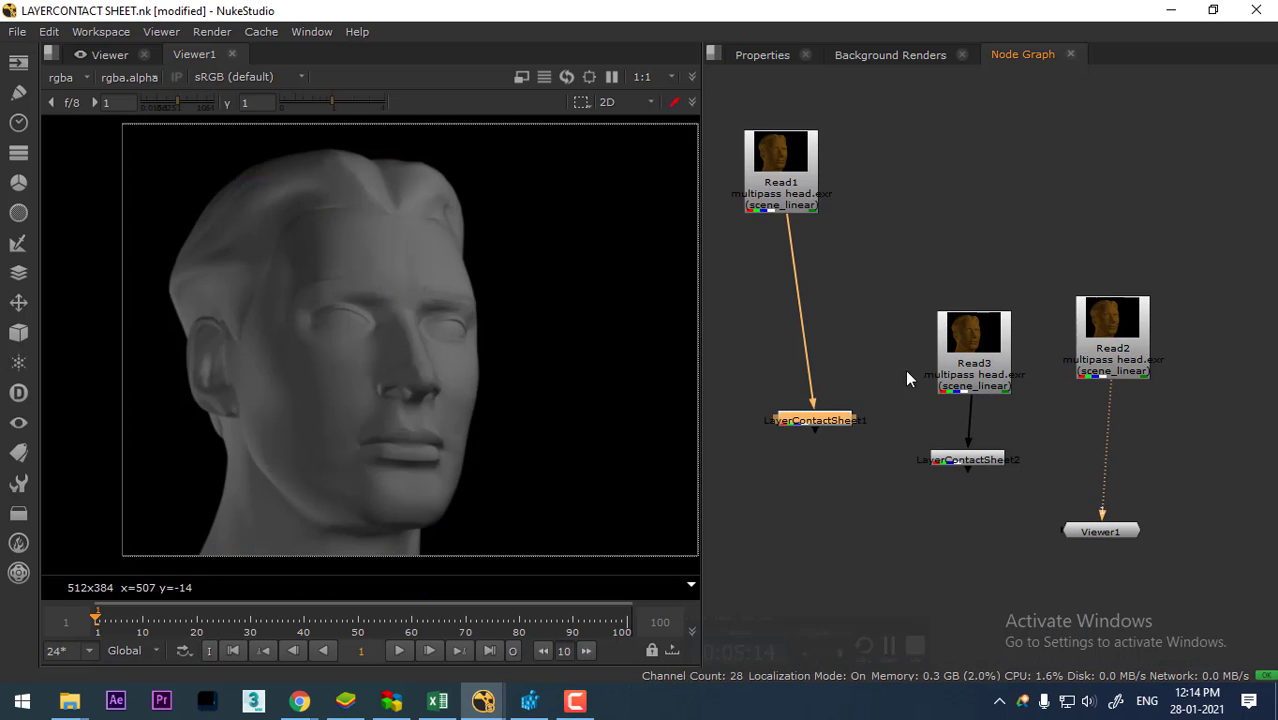
# Add a LayerContactSheet node and wire it between Read2 and Viewer1 to tile the head's passes.
pyautogui.moveTo(992, 516); pyautogui.dragTo(936, 455)
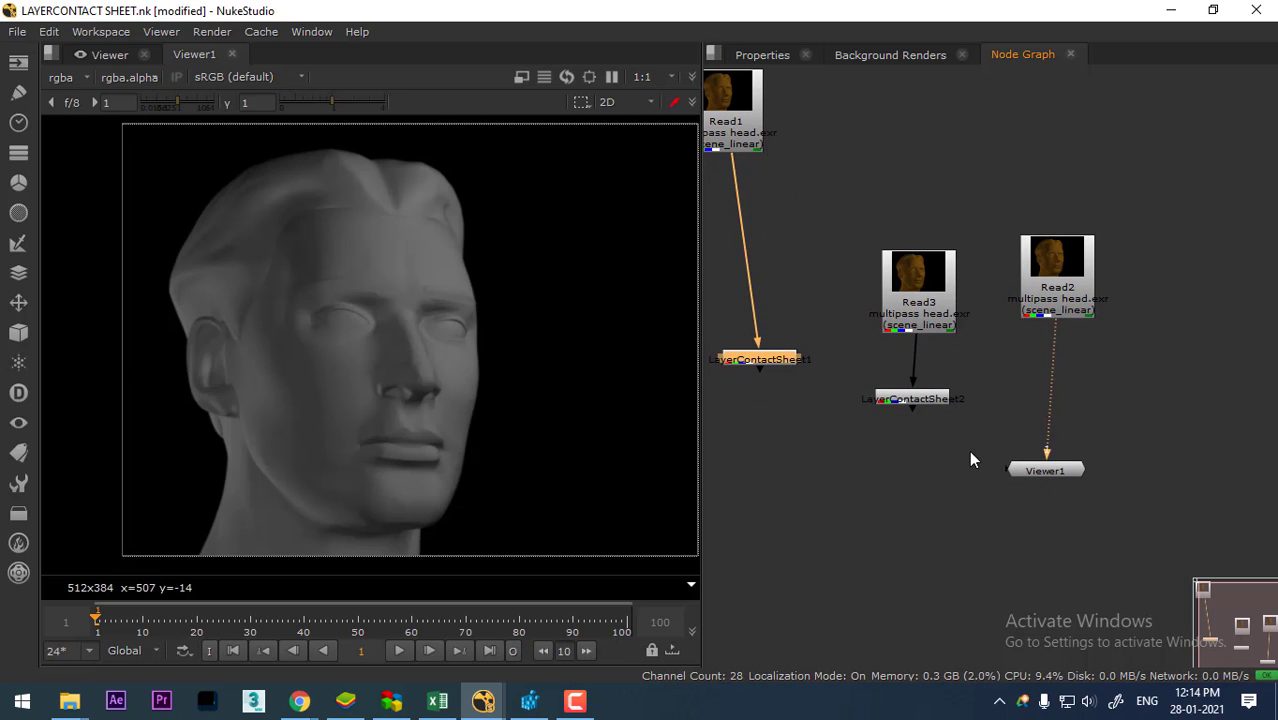
pyautogui.moveTo(1032, 470); pyautogui.dragTo(1075, 477)
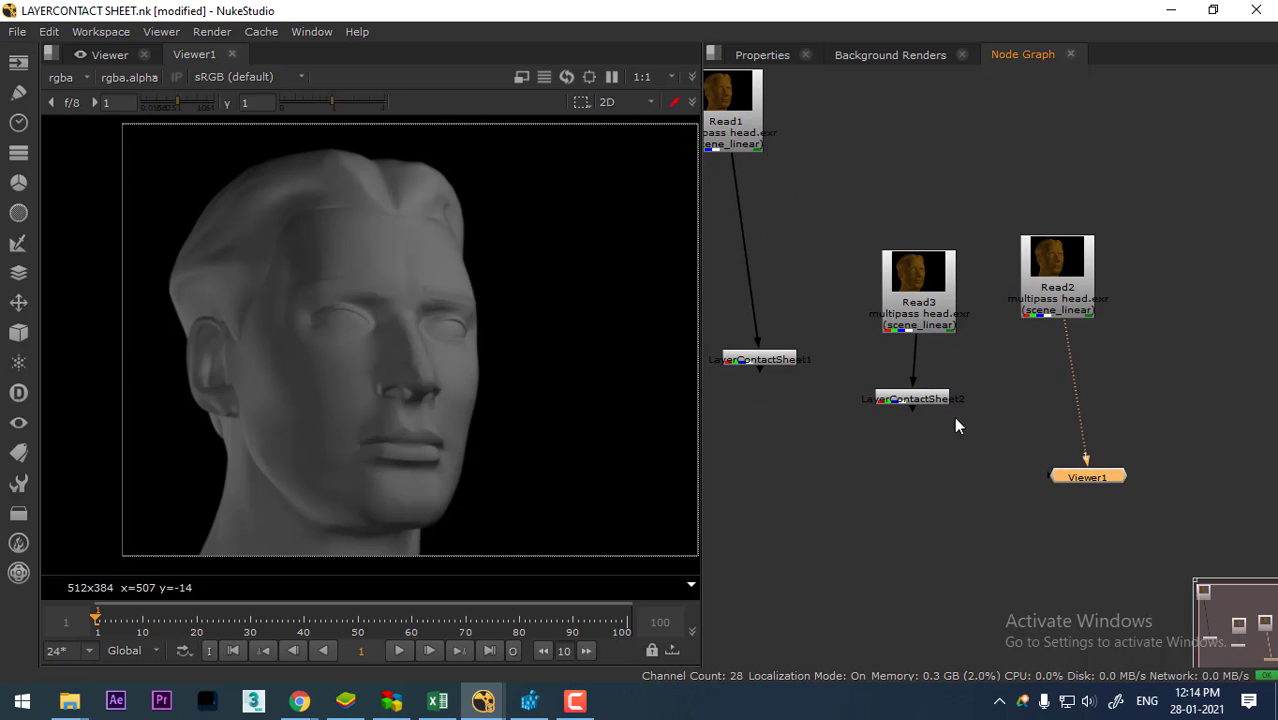
pyautogui.click(915, 456)
pyautogui.press('Tab')
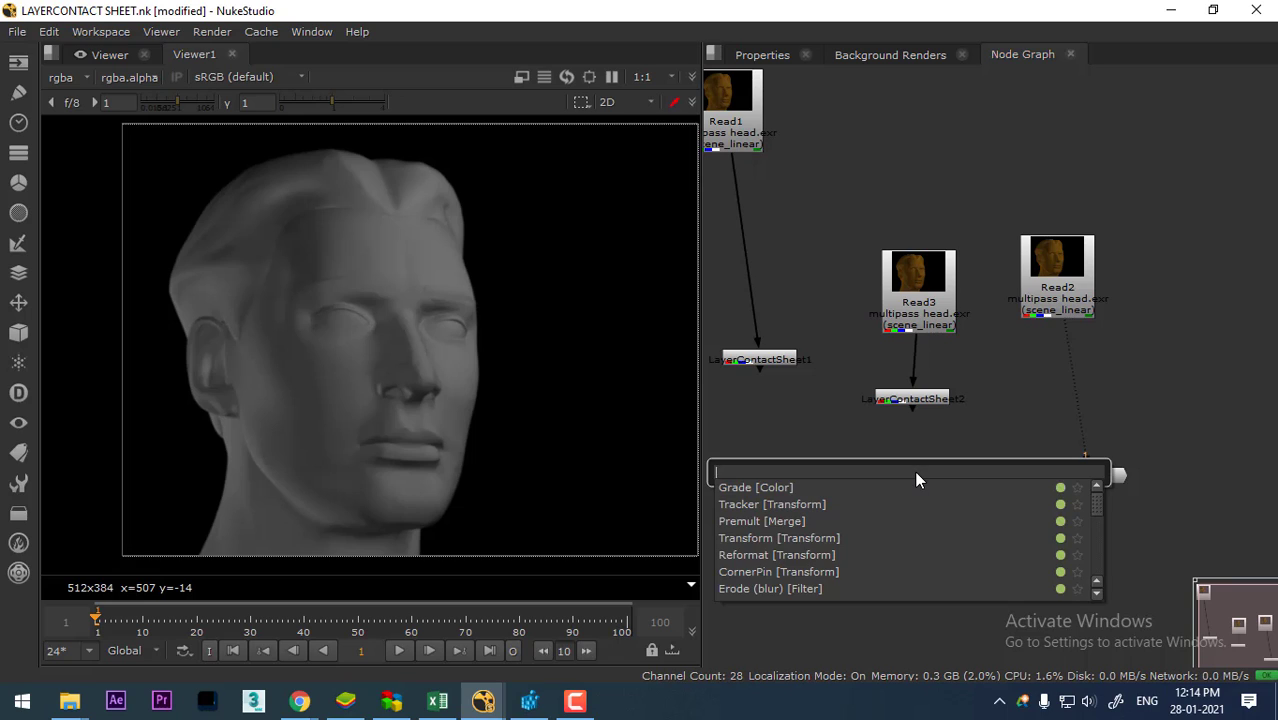
pyautogui.write('la')
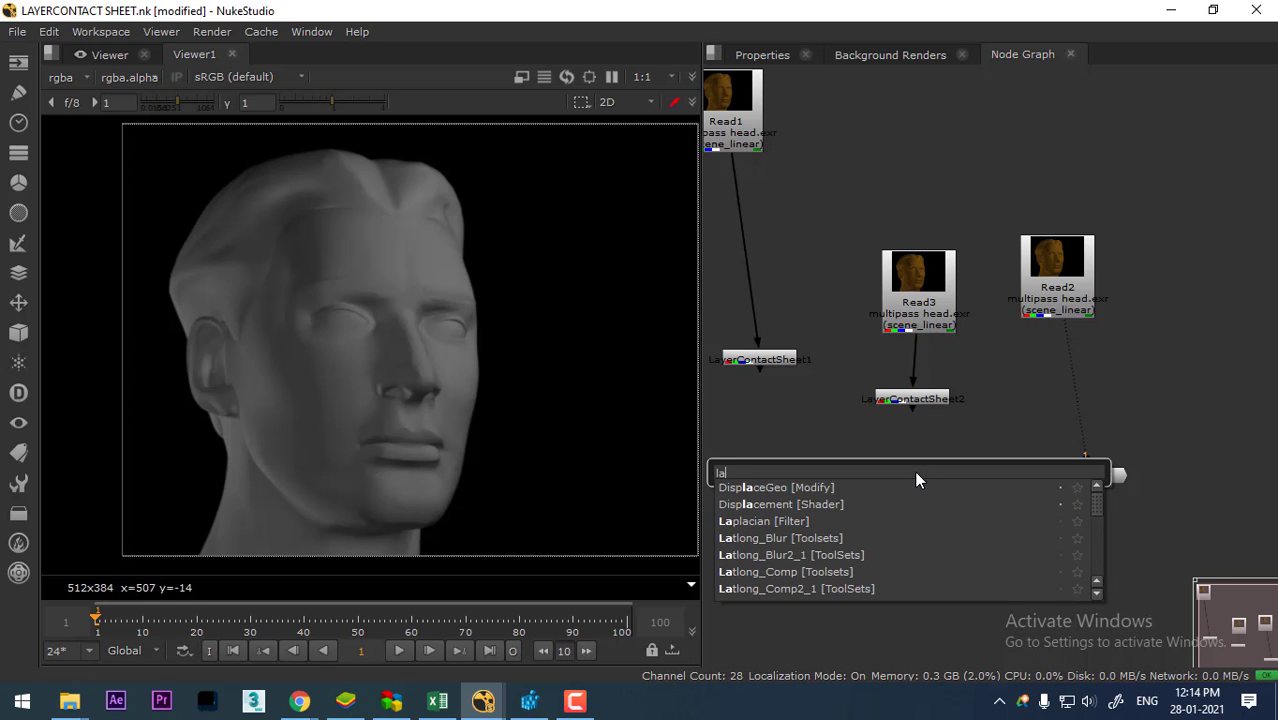
pyautogui.write('y')
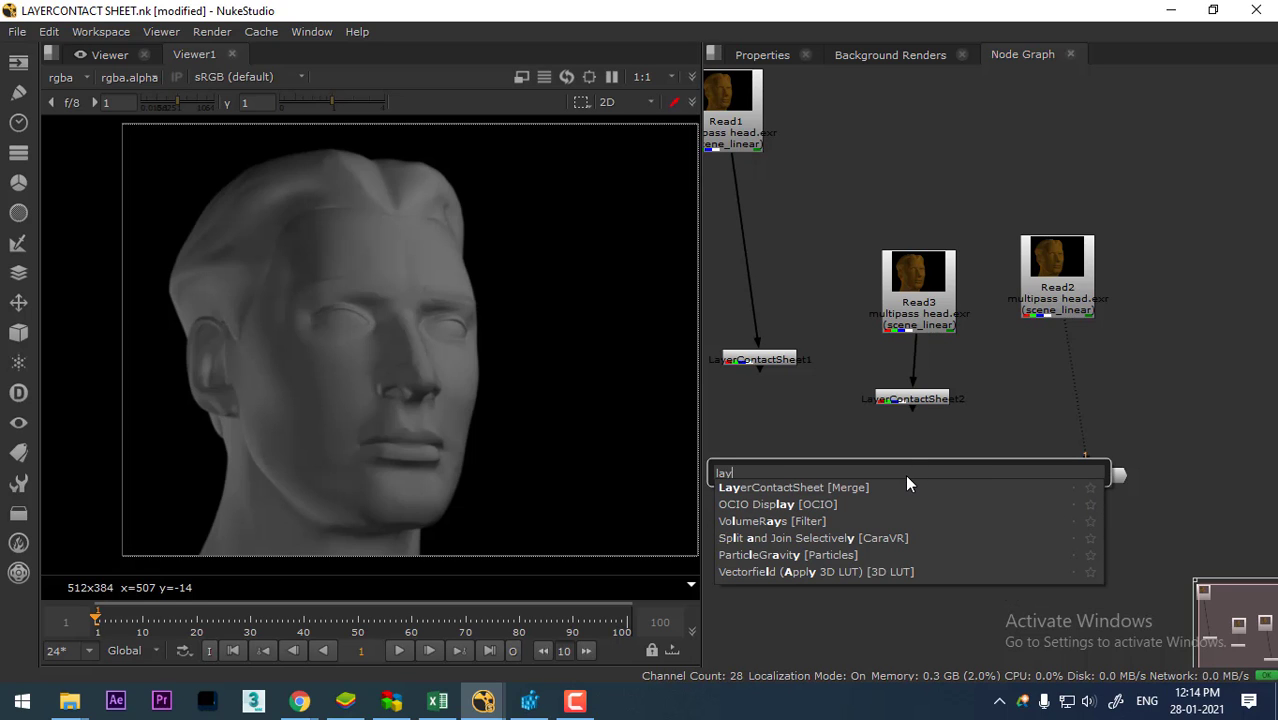
pyautogui.click(826, 489)
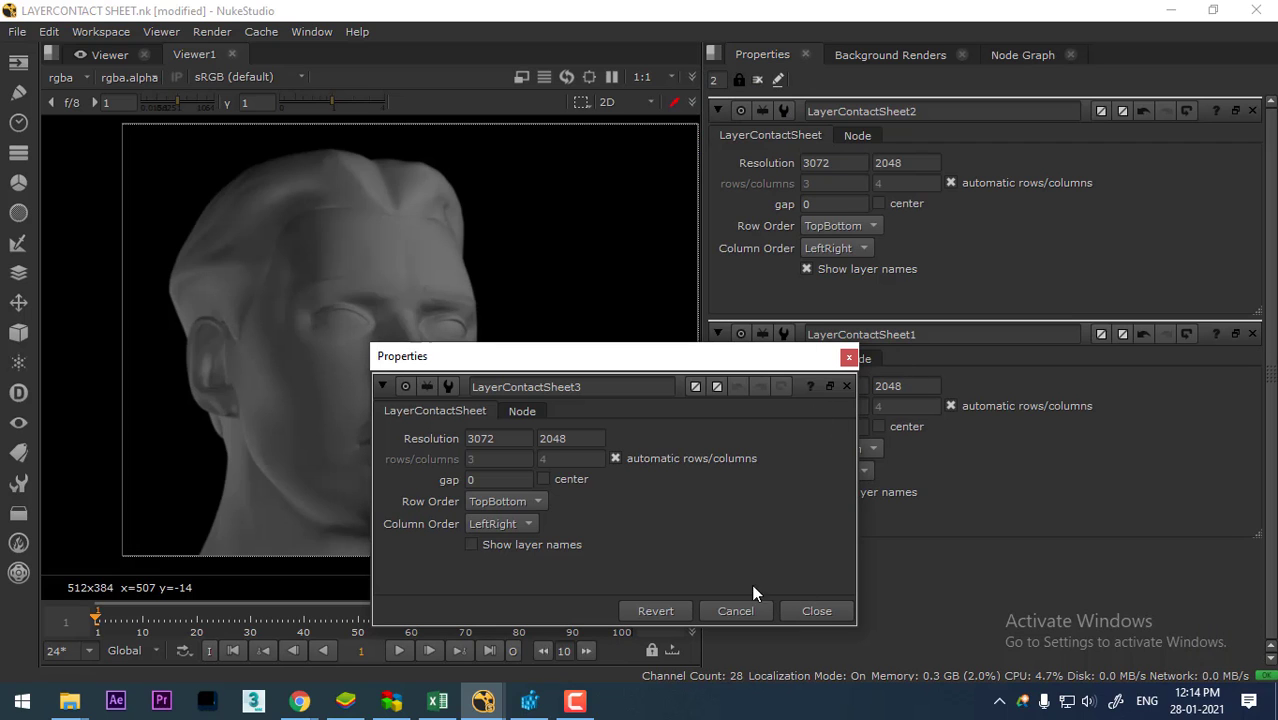
pyautogui.click(828, 612)
pyautogui.click(1013, 55)
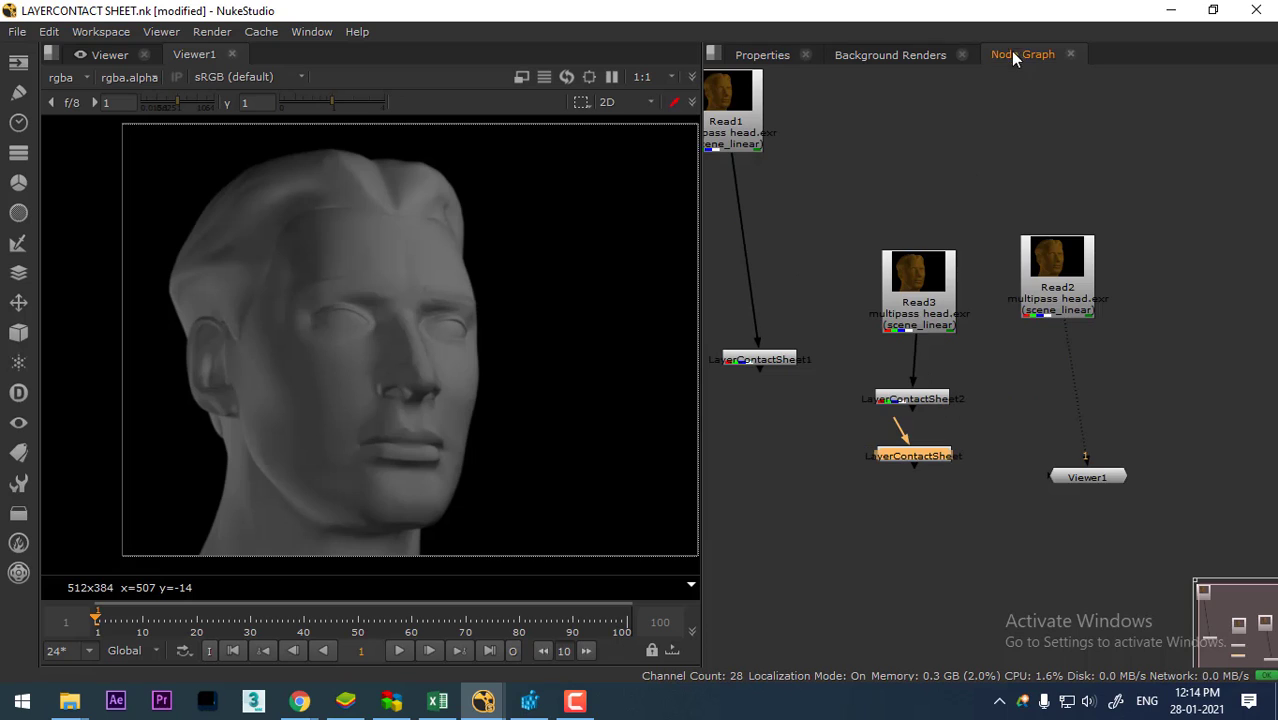
pyautogui.moveTo(906, 455); pyautogui.dragTo(1080, 410)
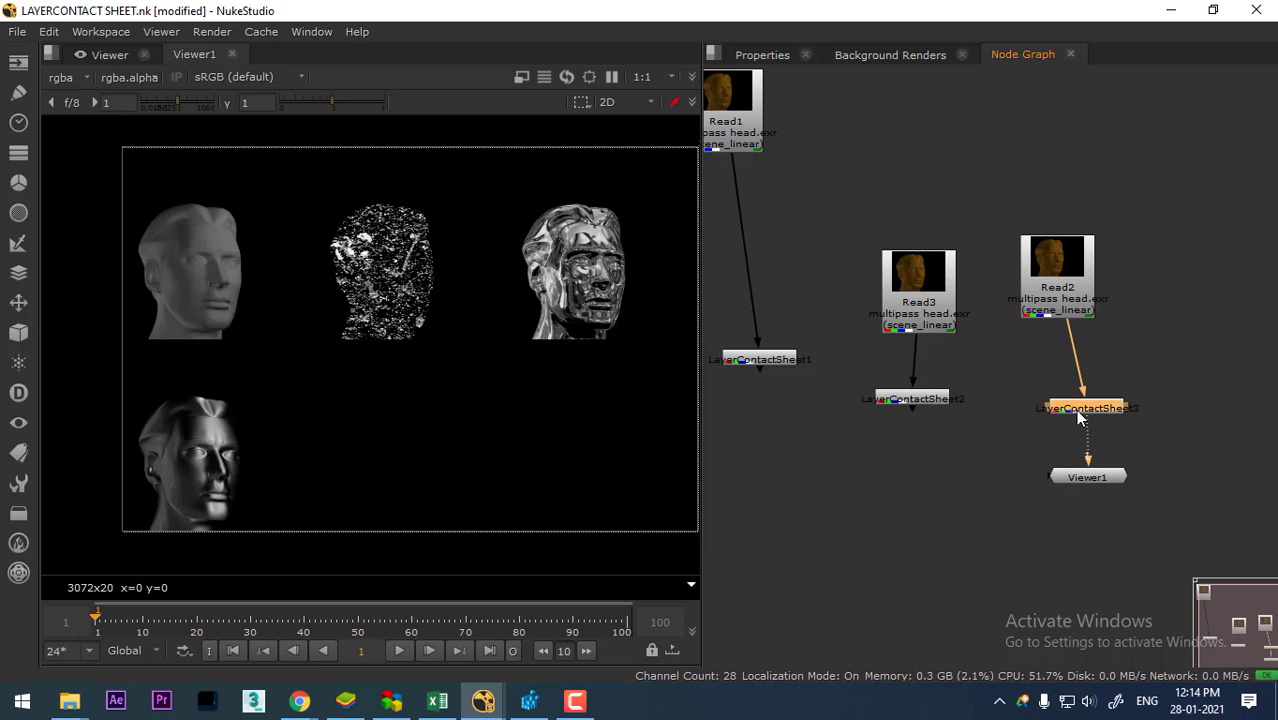
# Toggle LayerContactSheet3's Show layer names off and on to label the rgba, masks, reflection and specular tiles.
pyautogui.doubleClick(1080, 410)
pyautogui.moveTo(644, 356); pyautogui.dragTo(942, 318)
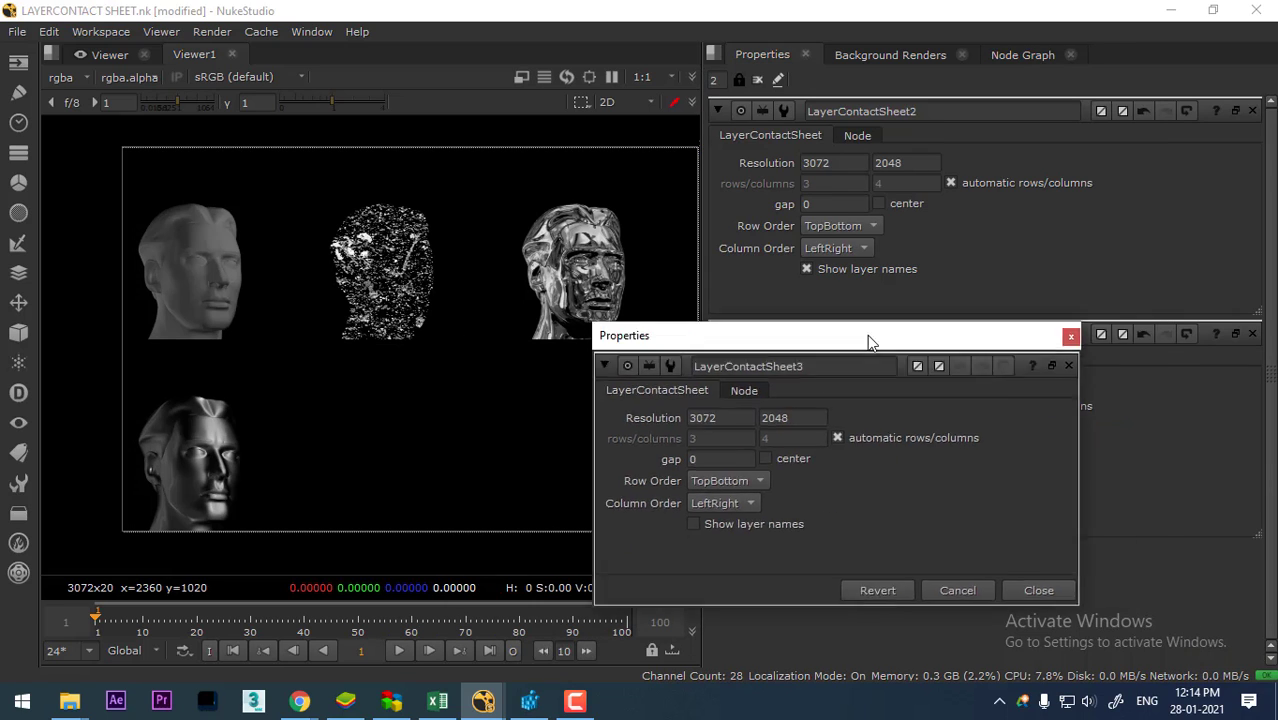
pyautogui.click(797, 518)
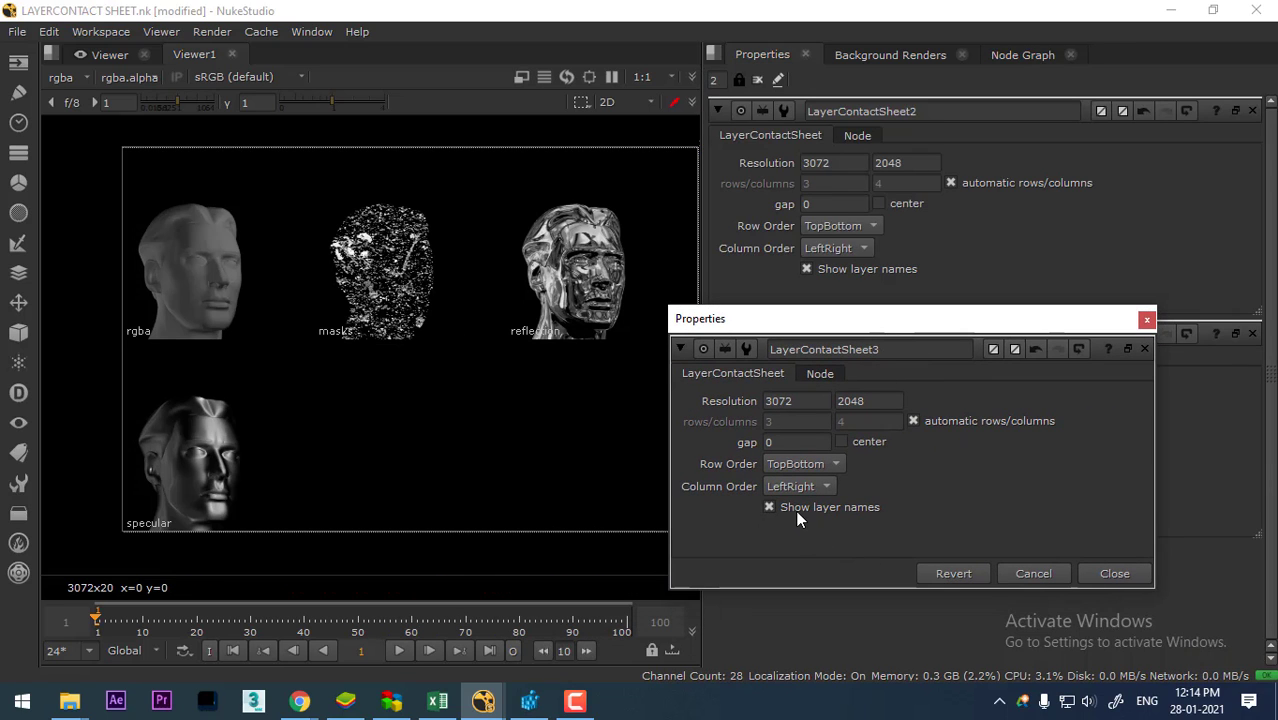
pyautogui.click(795, 509)
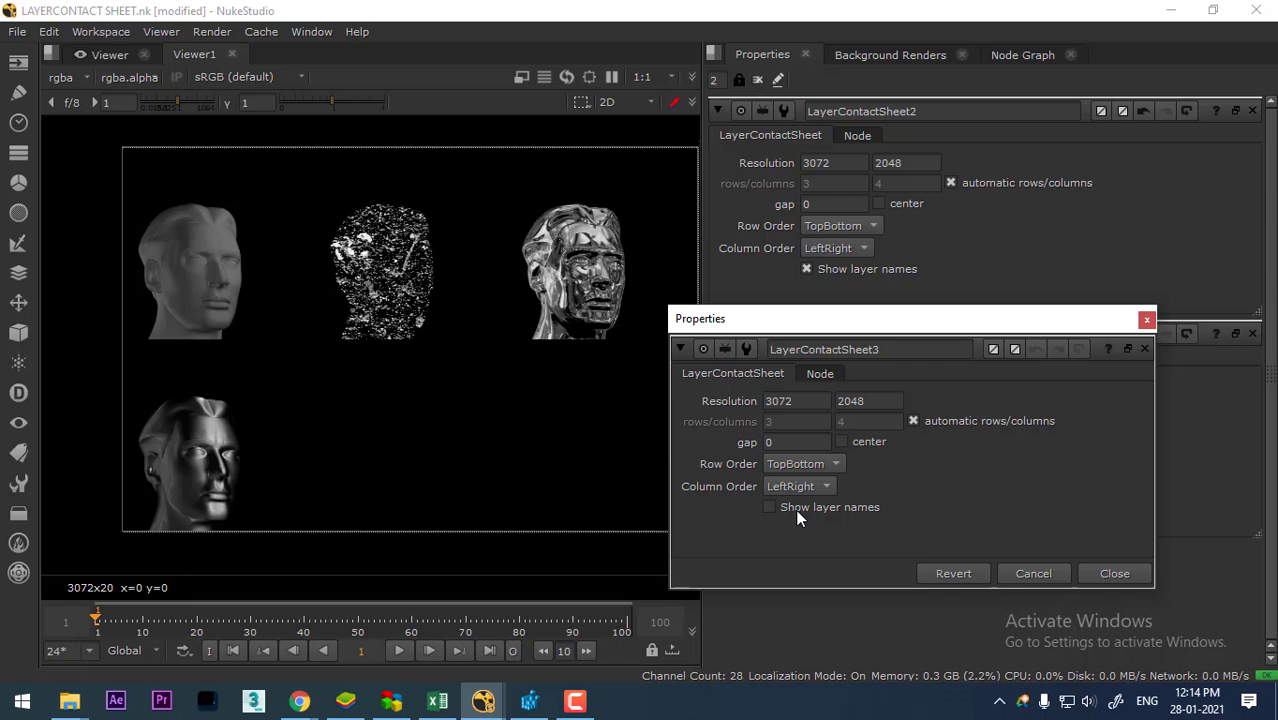
pyautogui.click(795, 509)
pyautogui.click(795, 509)
pyautogui.click(795, 509)
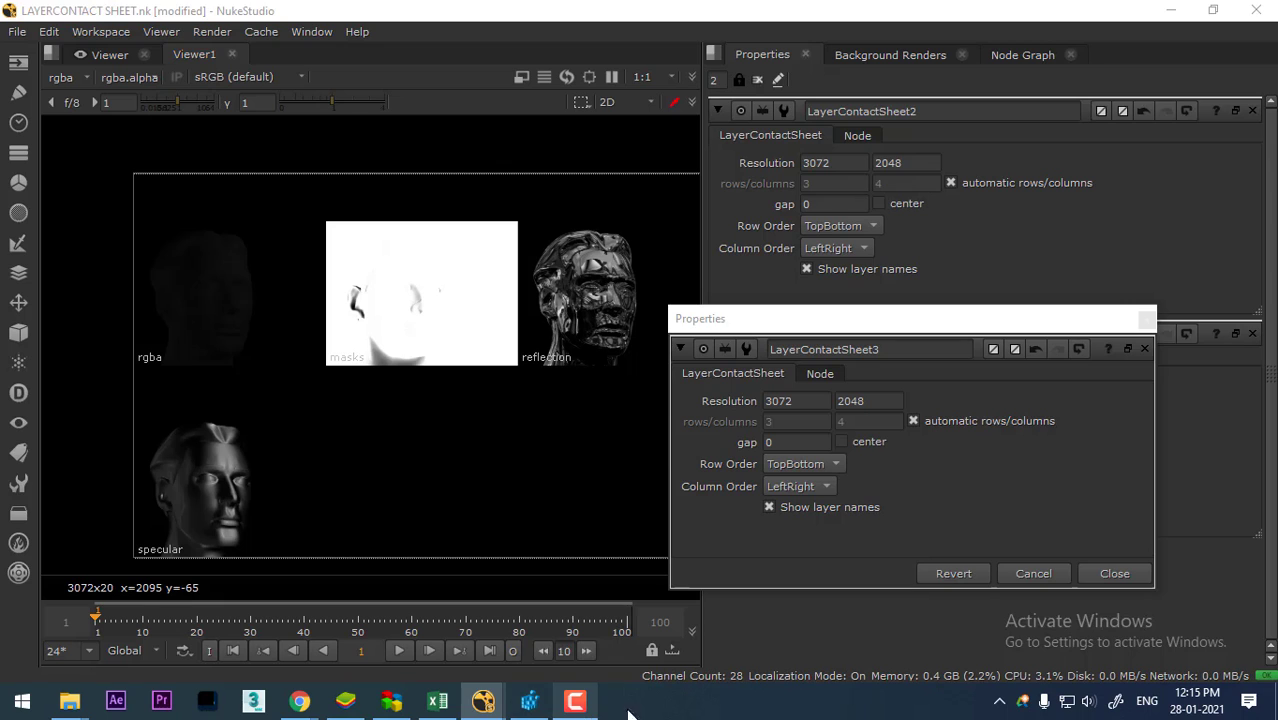
pyautogui.click(575, 701)
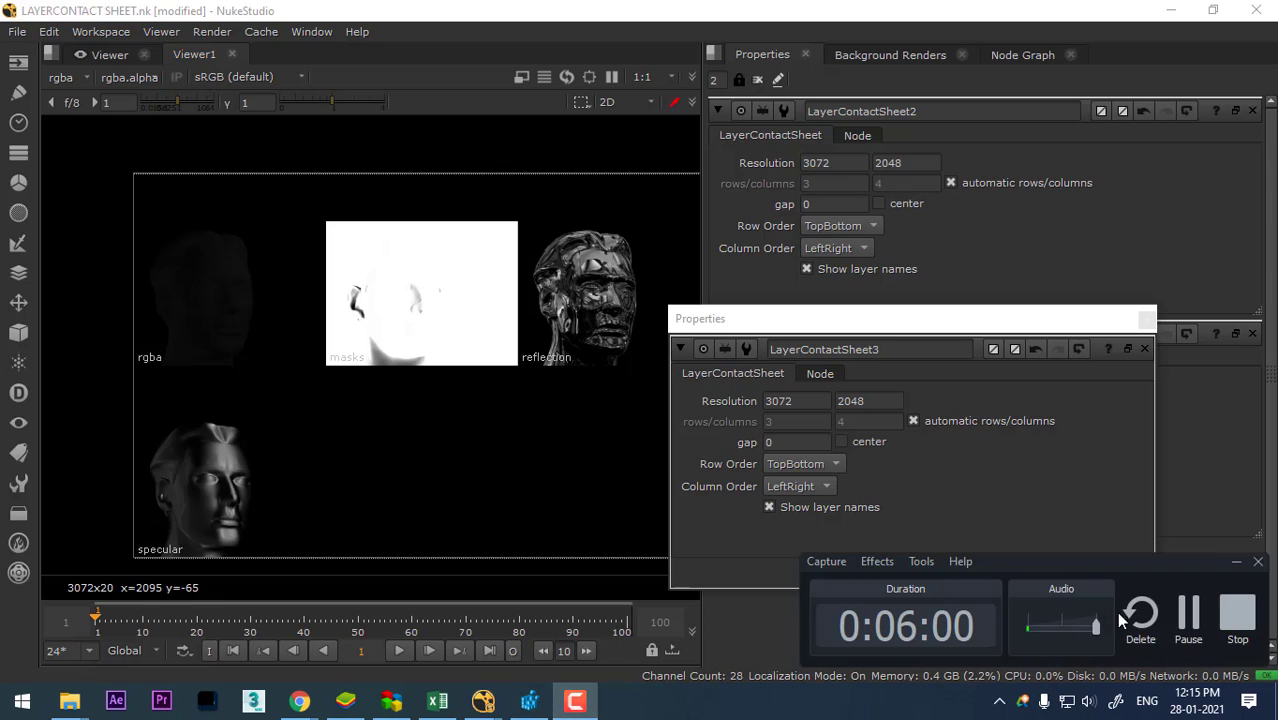
pyautogui.click(17, 31)
# Start a new comp with the Node Graph docked on the right and a taller viewer.
pyautogui.click(143, 166)
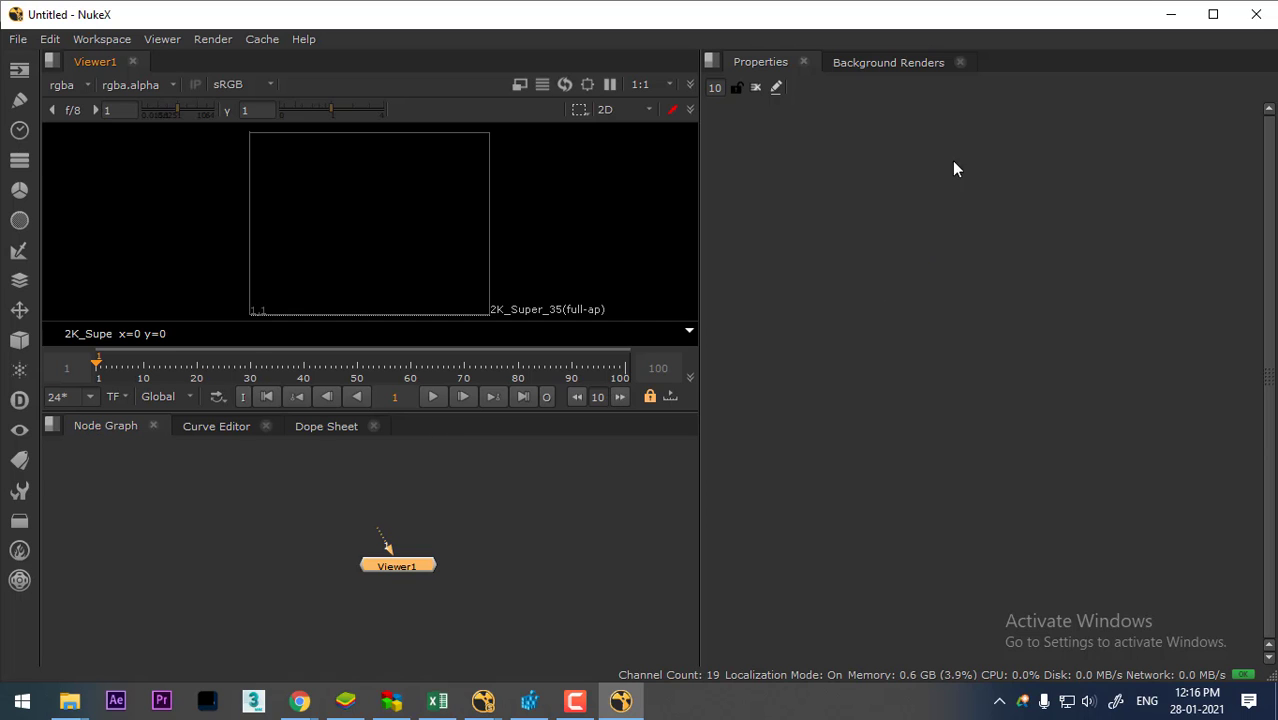
pyautogui.moveTo(107, 427); pyautogui.dragTo(876, 259)
pyautogui.moveTo(1040, 220); pyautogui.dragTo(1004, 323)
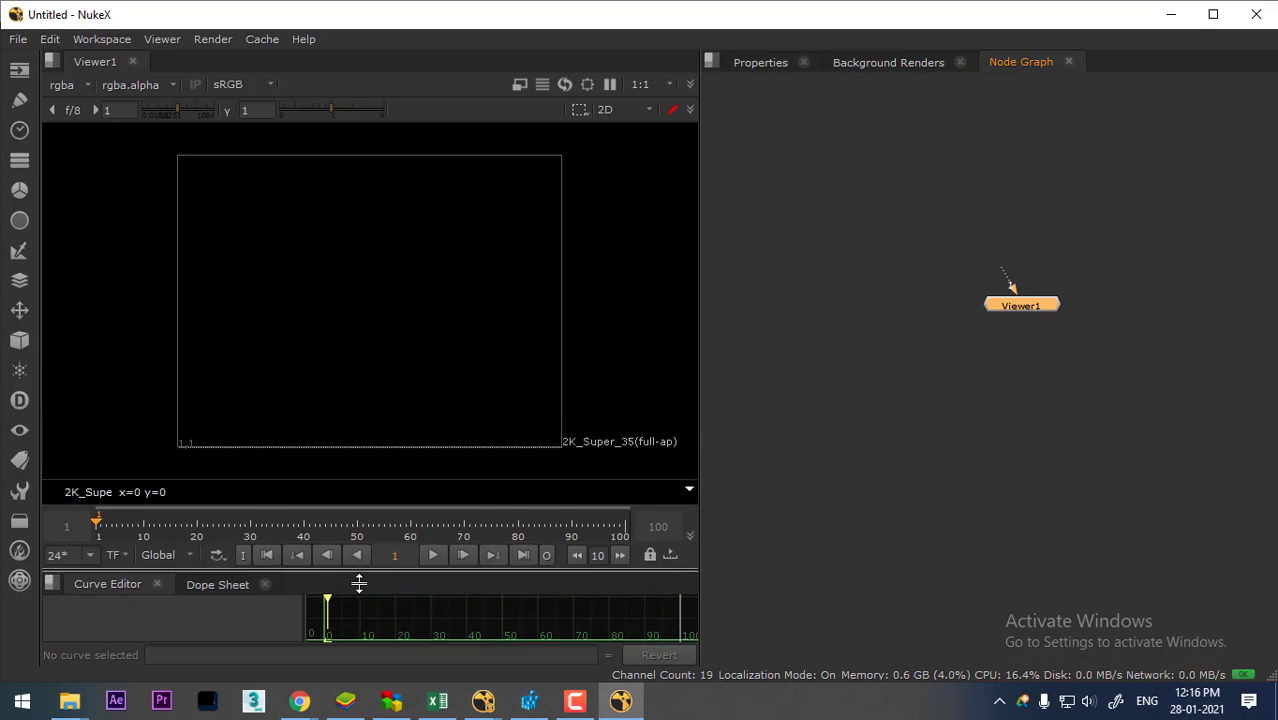
pyautogui.moveTo(364, 407); pyautogui.dragTo(451, 625)
pyautogui.click(773, 443)
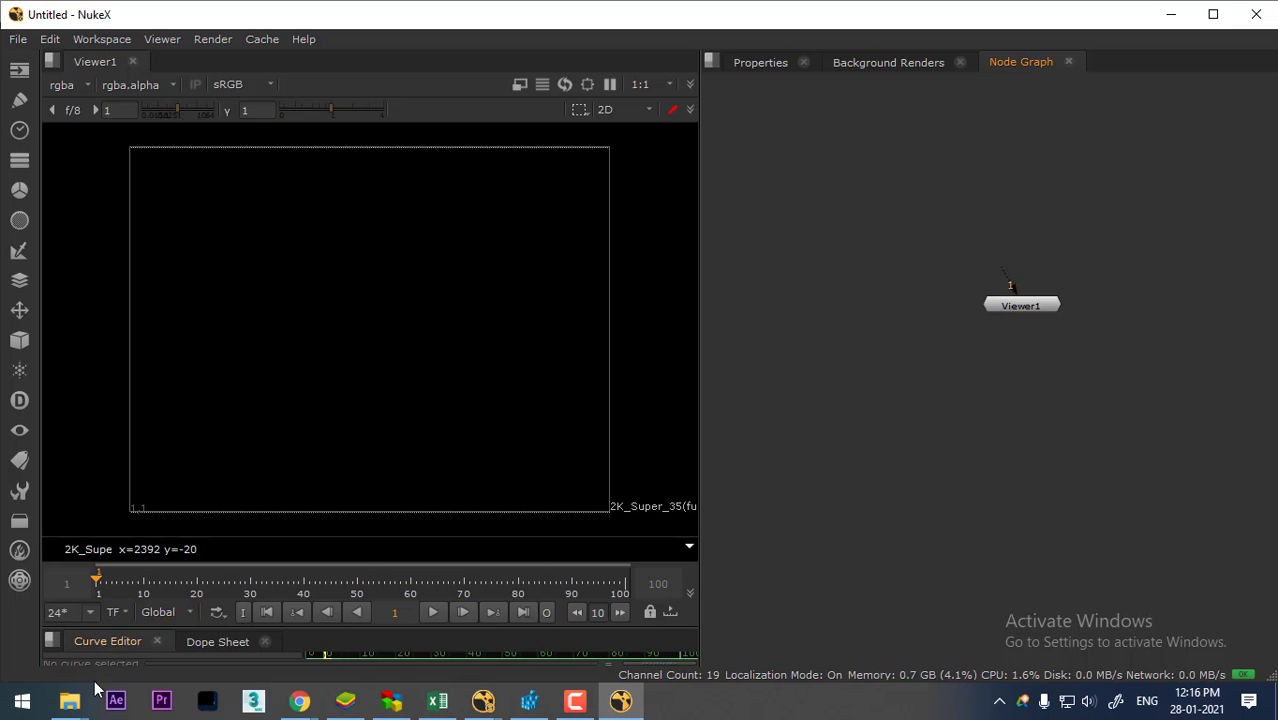
# Drag airplane.png and hills_720.0001.jpg from the 8NC_Basic Animation & Grade Node folder into the Node Graph.
pyautogui.moveTo(70, 700)
pyautogui.click(338, 620)
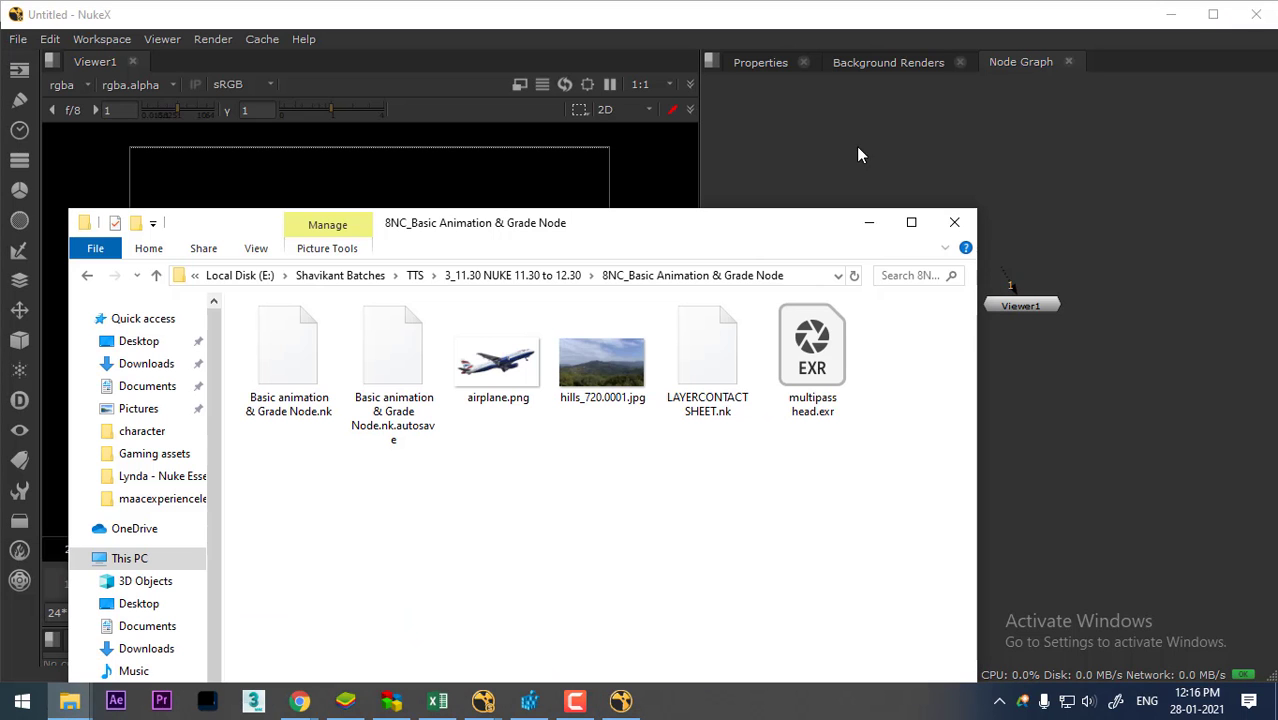
pyautogui.moveTo(598, 454)
pyautogui.mouseDown()
pyautogui.moveTo(521, 365)
pyautogui.moveTo(970, 190)
pyautogui.moveTo(807, 192)
pyautogui.mouseUp()
pyautogui.moveTo(978, 197); pyautogui.dragTo(980, 215)
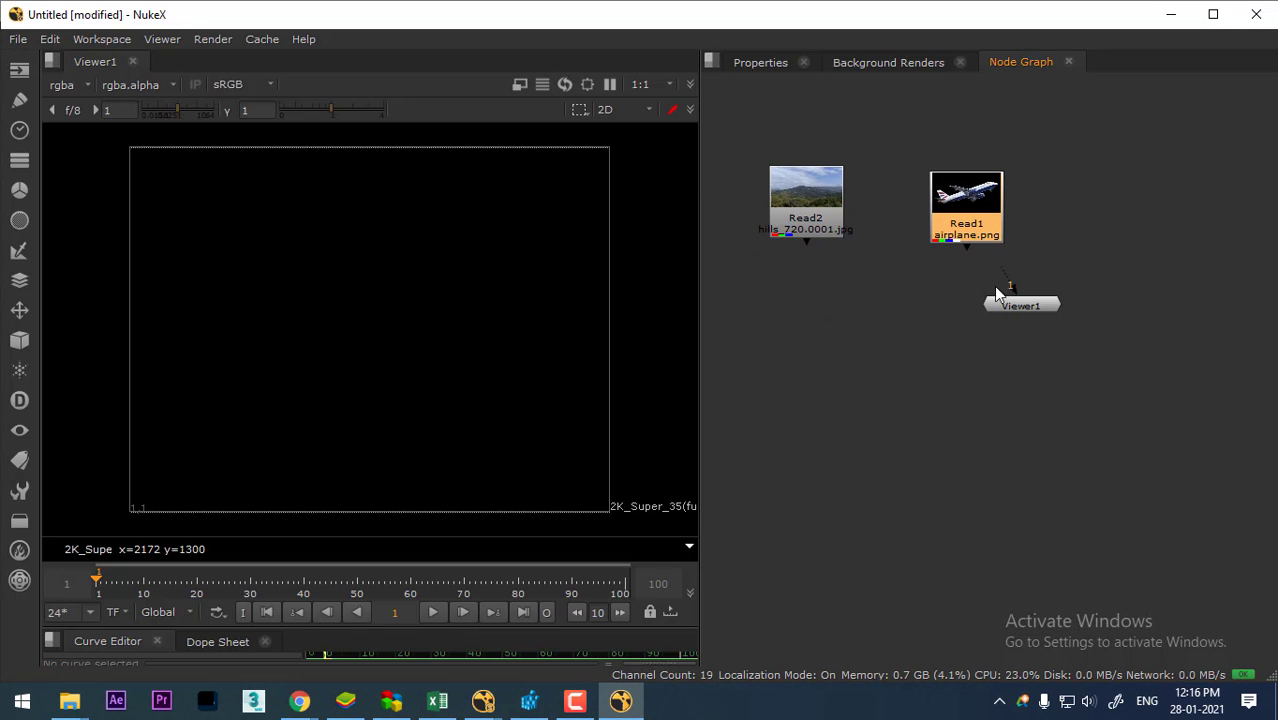
# Rearrange Viewer1 and the airplane read node, then add a Merge node.
pyautogui.moveTo(999, 304)
pyautogui.mouseDown()
pyautogui.moveTo(1018, 398)
pyautogui.moveTo(1006, 456)
pyautogui.mouseUp()
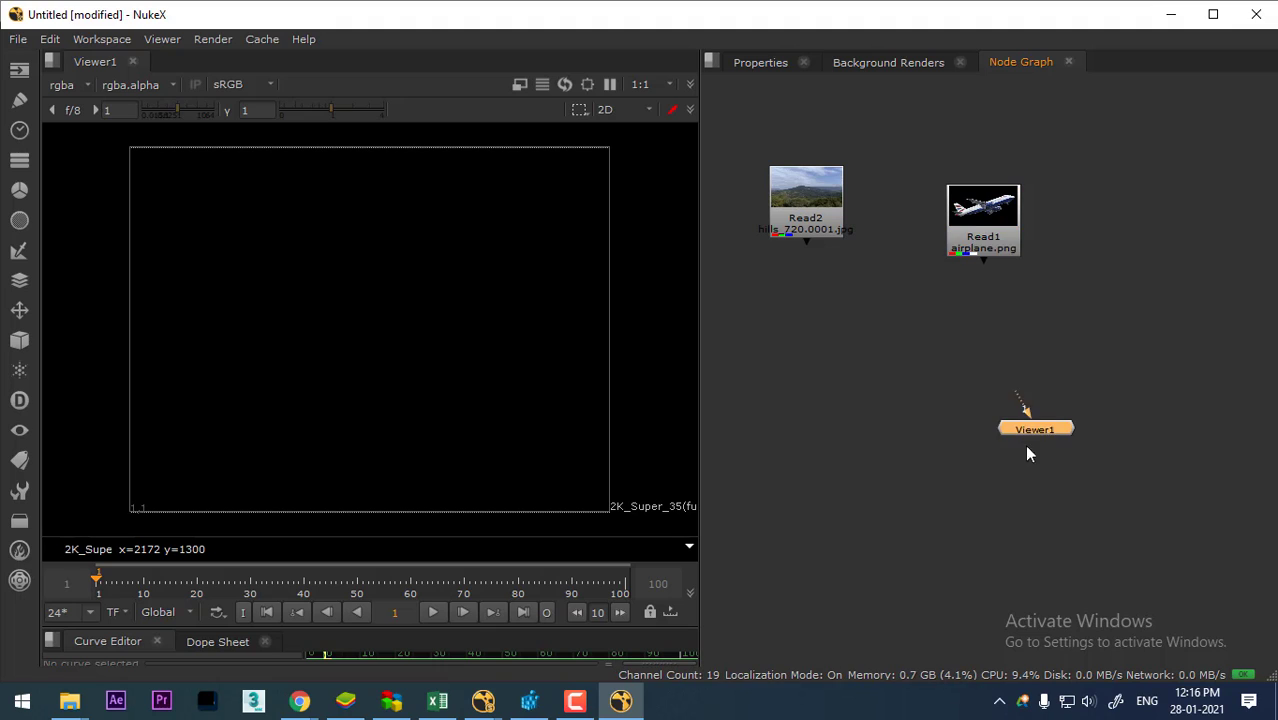
pyautogui.moveTo(983, 215); pyautogui.dragTo(993, 185)
pyautogui.click(953, 289)
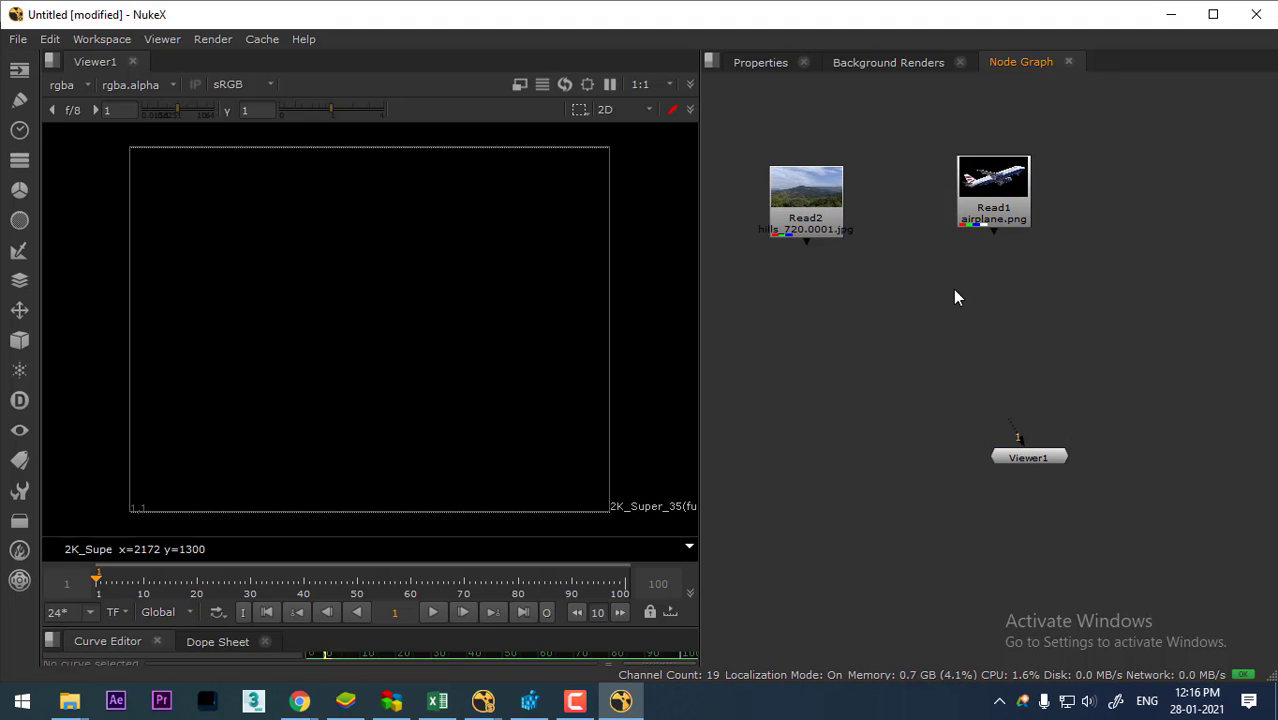
pyautogui.press('m')
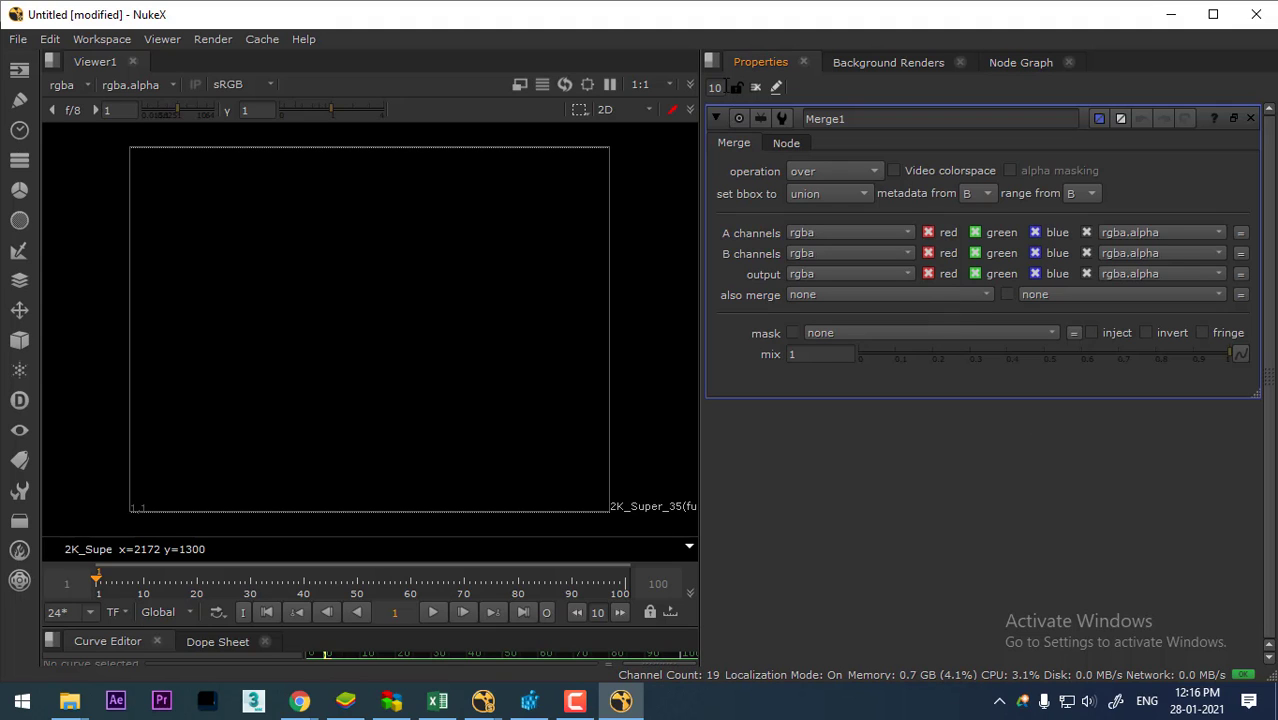
pyautogui.click(727, 87)
pyautogui.click(1016, 66)
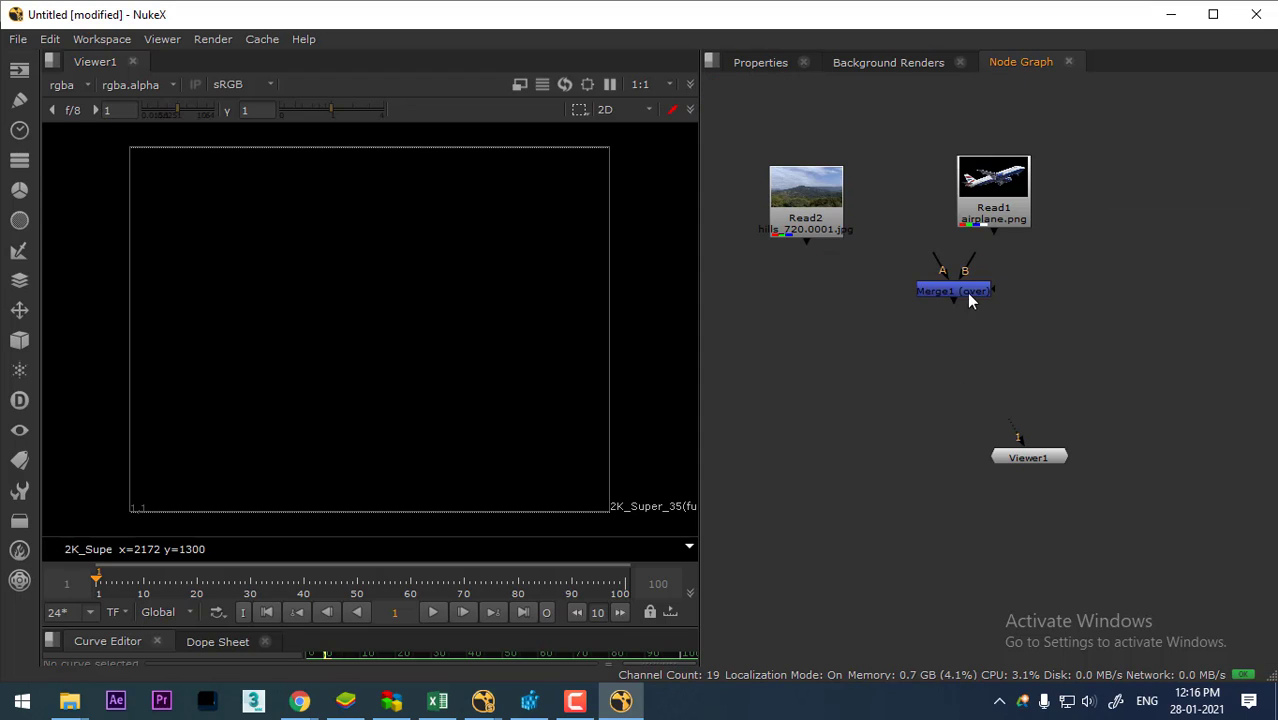
# Connect Merge1's B to the hills and A to the airplane, view it and tidy the layout.
pyautogui.moveTo(966, 293); pyautogui.dragTo(919, 368)
pyautogui.moveTo(897, 343); pyautogui.dragTo(806, 205)
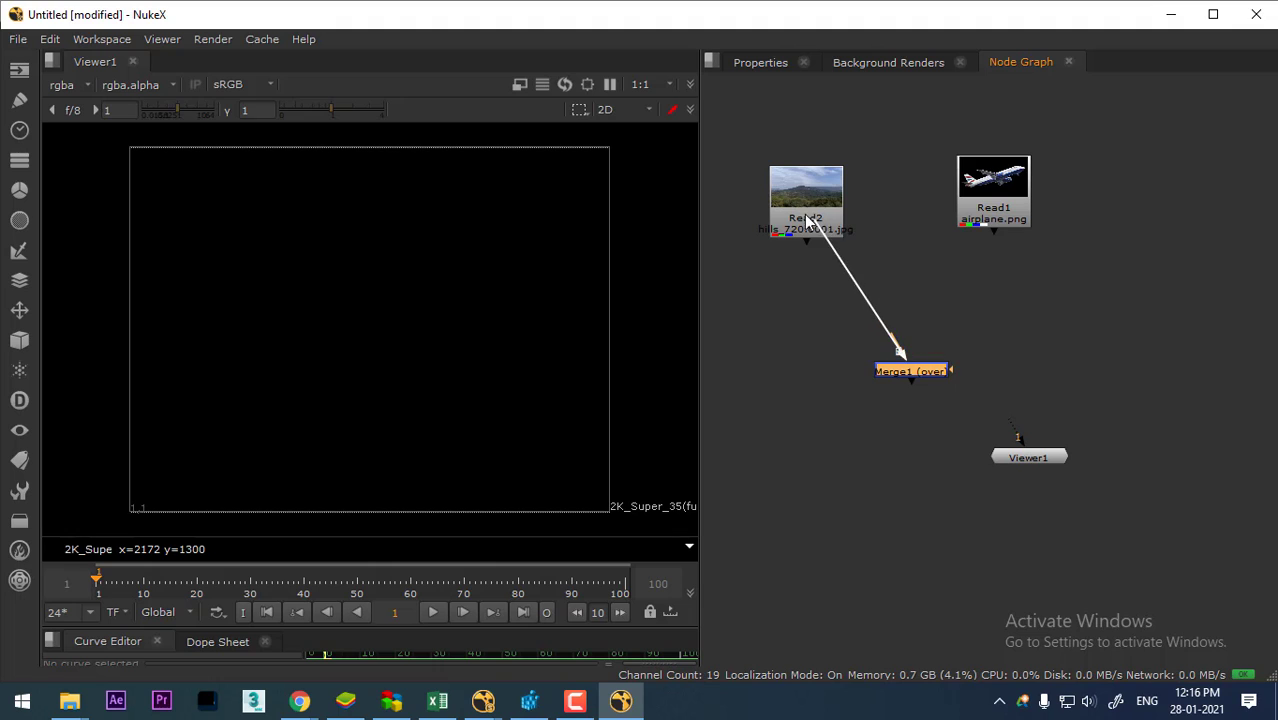
pyautogui.moveTo(928, 343)
pyautogui.mouseDown()
pyautogui.moveTo(990, 207)
pyautogui.moveTo(957, 217)
pyautogui.mouseUp()
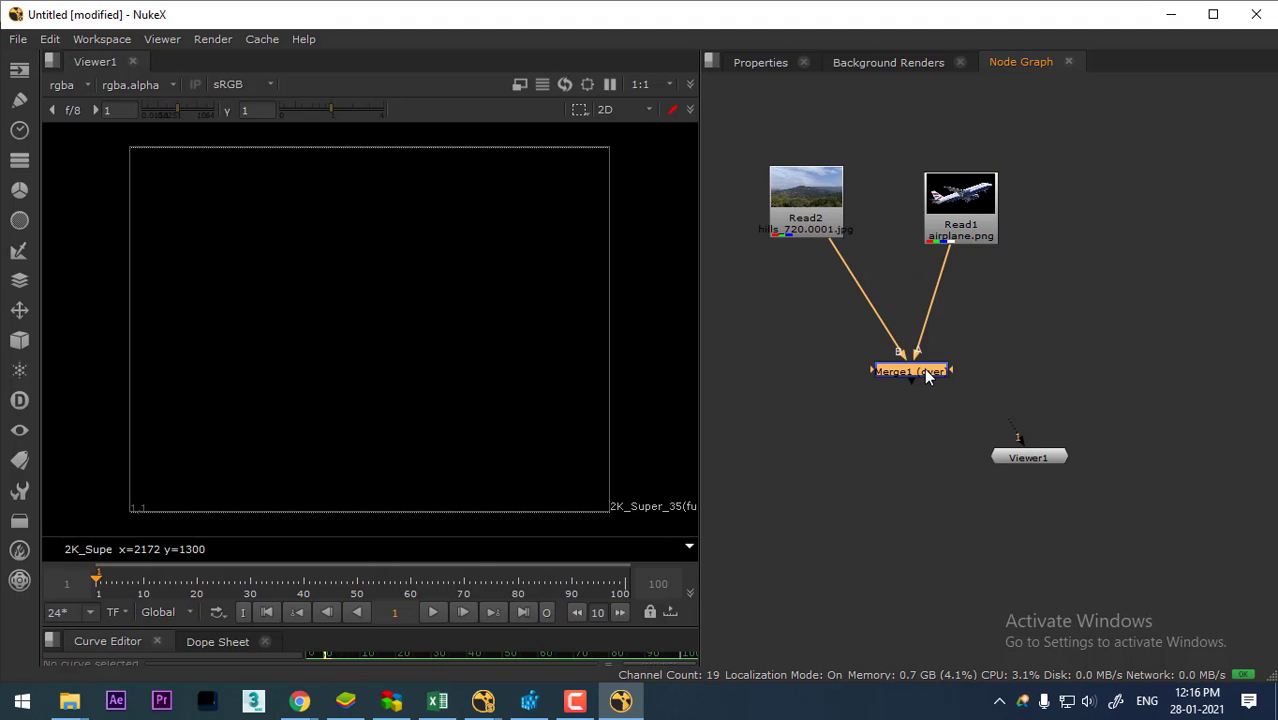
pyautogui.press('1')
pyautogui.moveTo(1032, 457)
pyautogui.mouseDown()
pyautogui.moveTo(988, 500)
pyautogui.moveTo(961, 503)
pyautogui.mouseUp()
pyautogui.moveTo(937, 372); pyautogui.dragTo(952, 423)
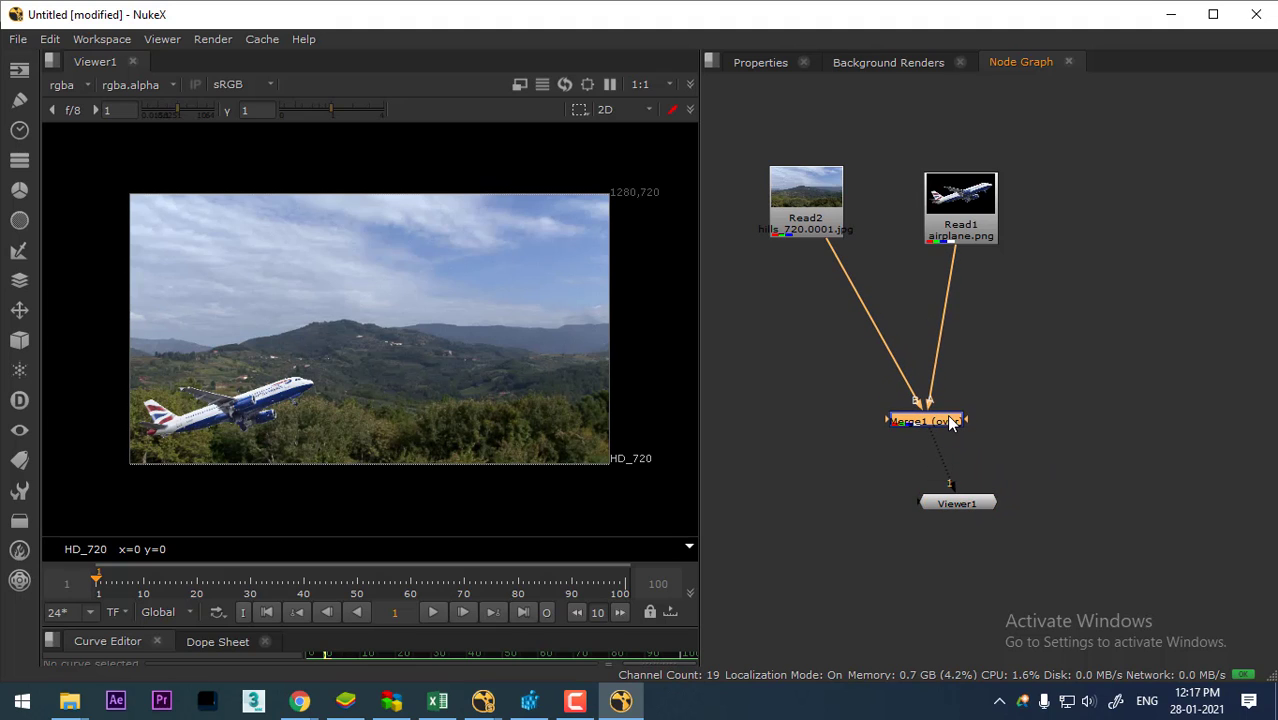
pyautogui.moveTo(992, 218); pyautogui.dragTo(1005, 211)
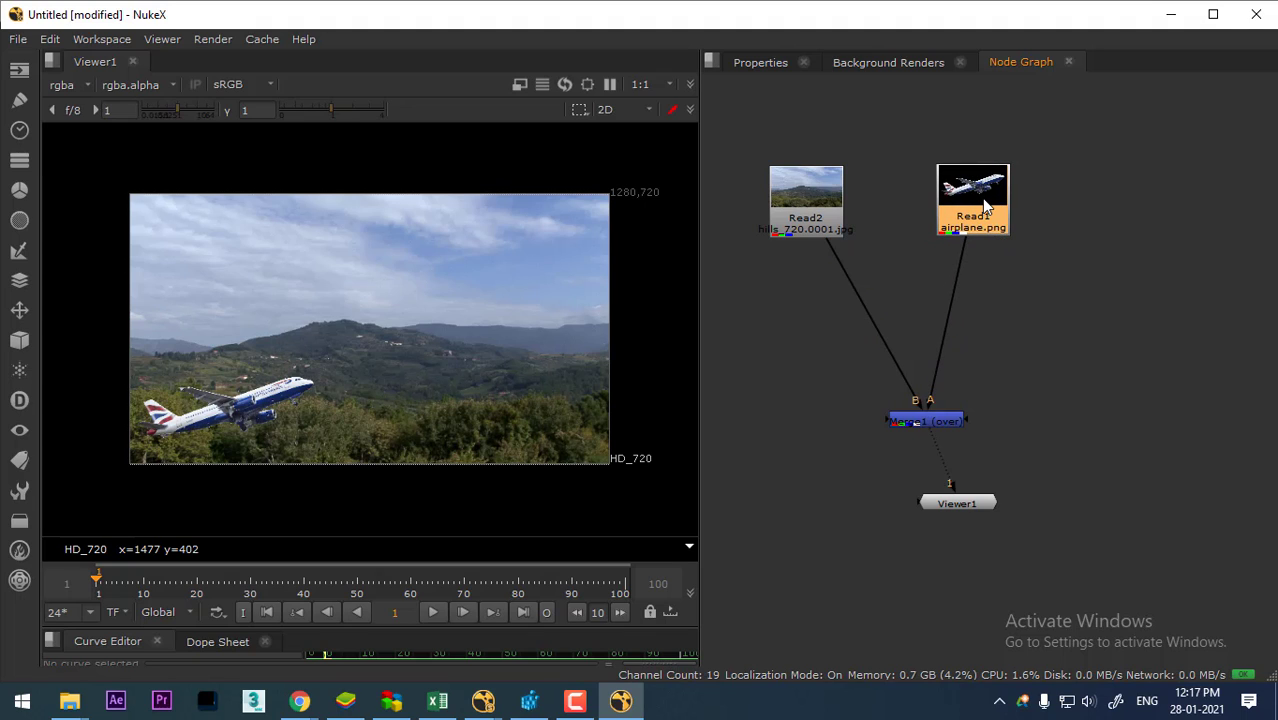
# Add a Transform node after the airplane read node.
pyautogui.press('Tab')
pyautogui.write('t')
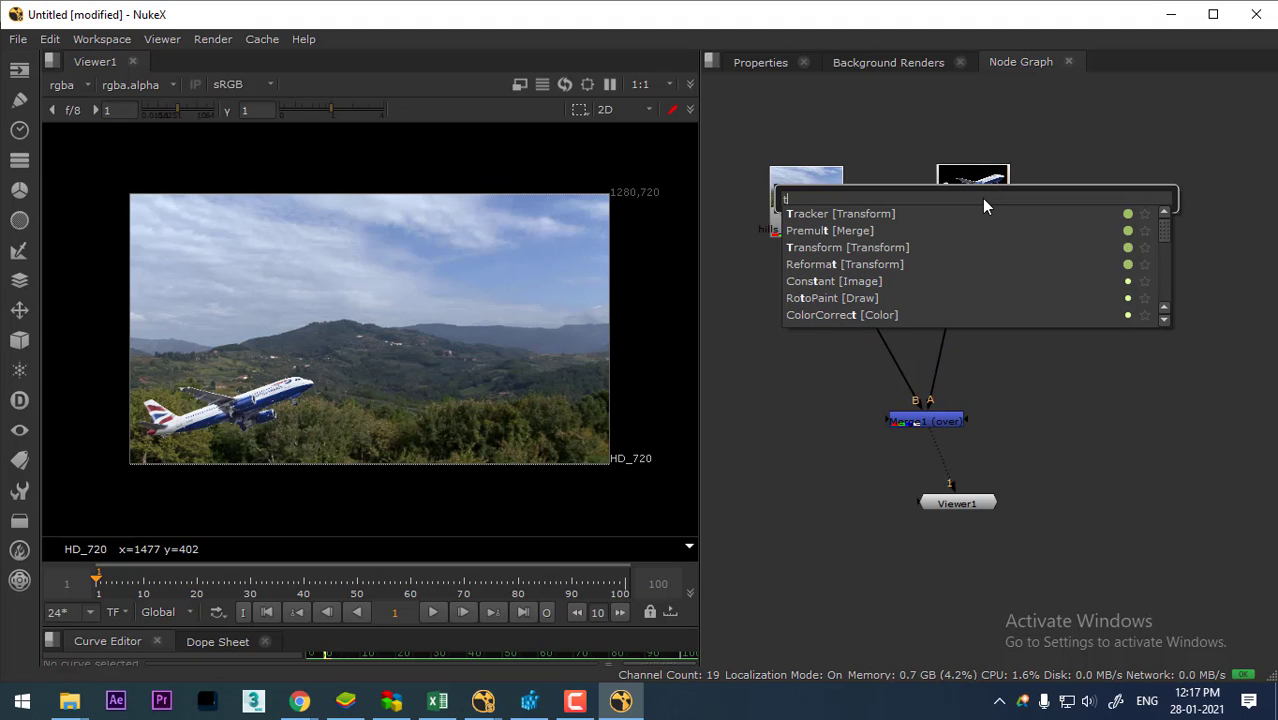
pyautogui.write('r')
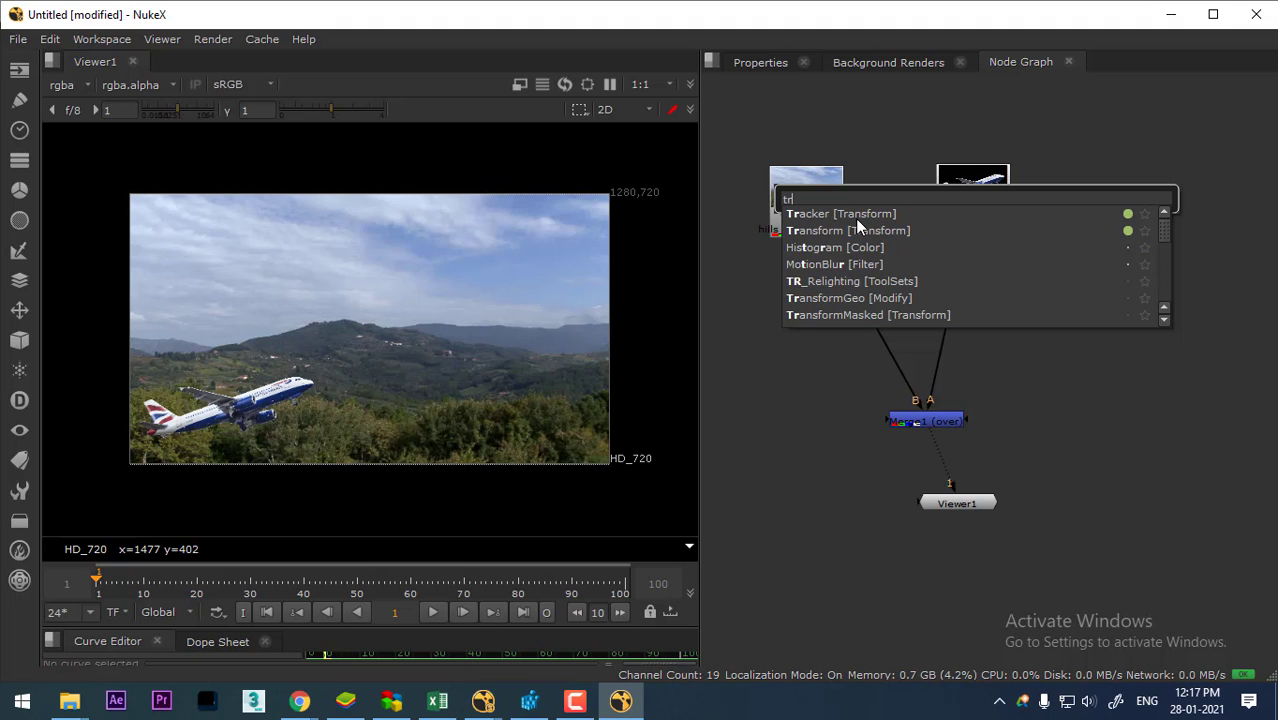
pyautogui.click(843, 230)
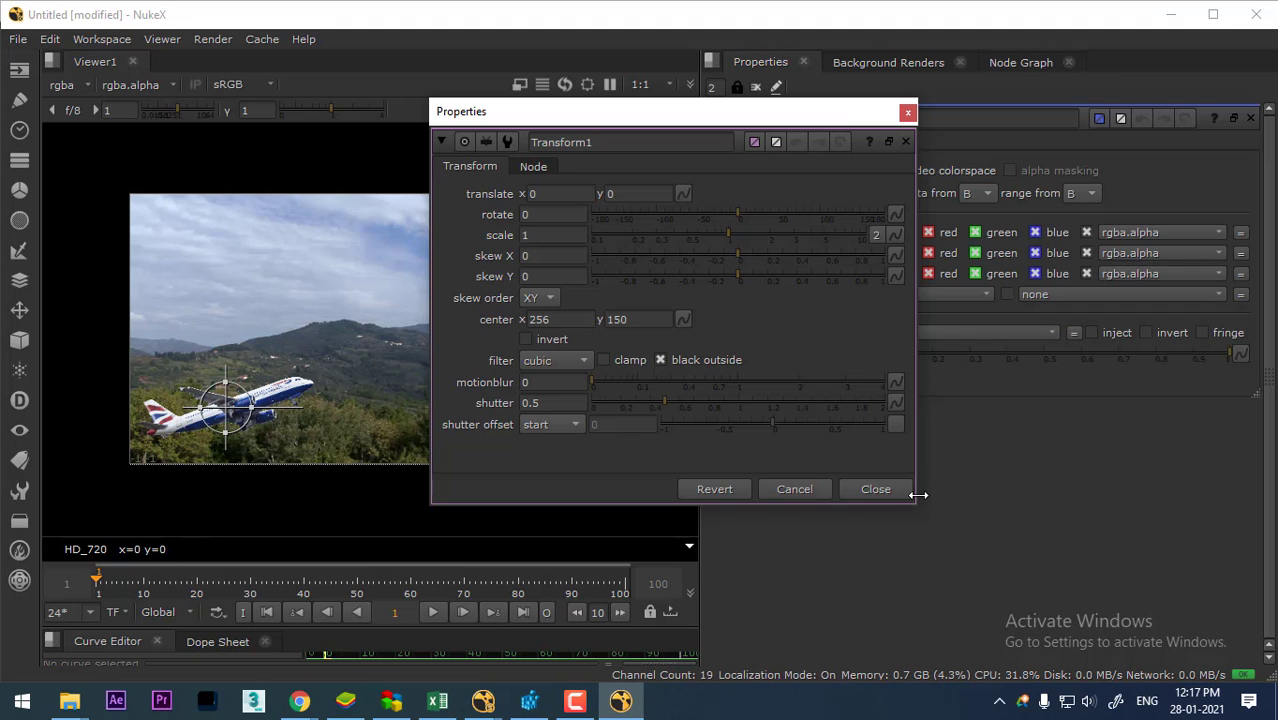
# Set keyframes on Transform1's translate x, translate y, rotate and scale at frame 1.
pyautogui.click(557, 196)
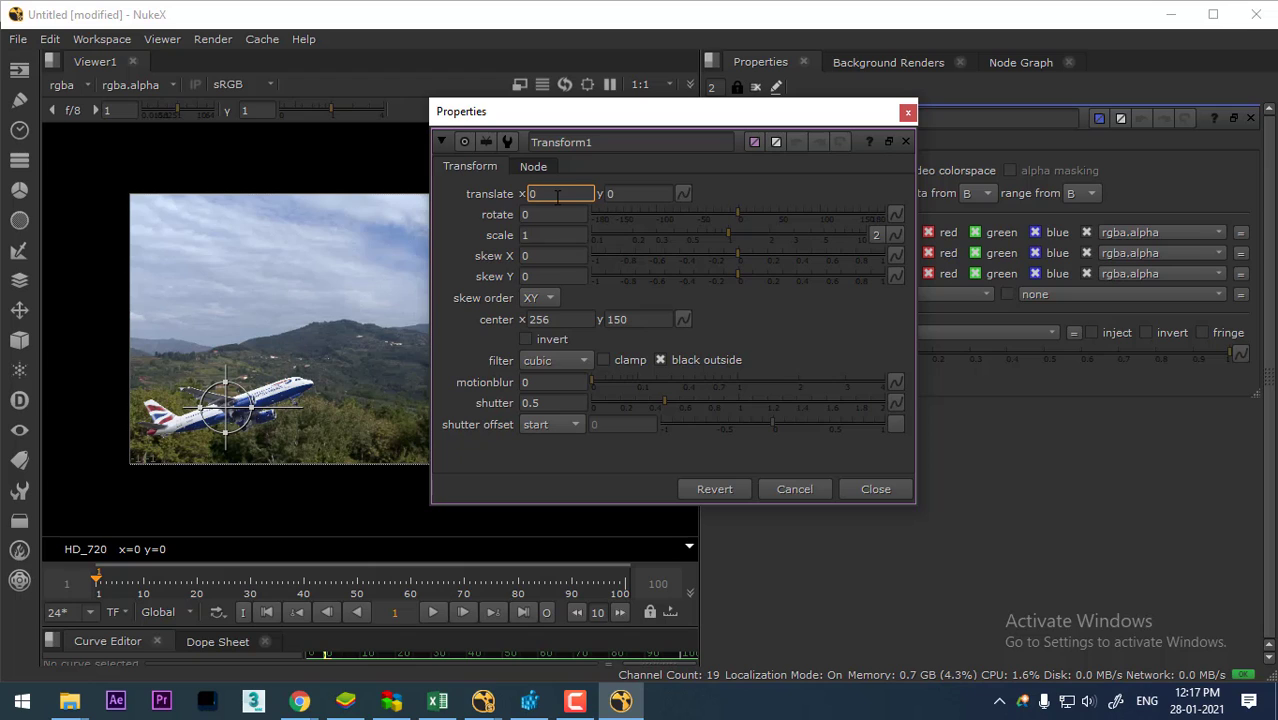
pyautogui.rightClick(557, 196)
pyautogui.click(620, 206)
pyautogui.rightClick(662, 196)
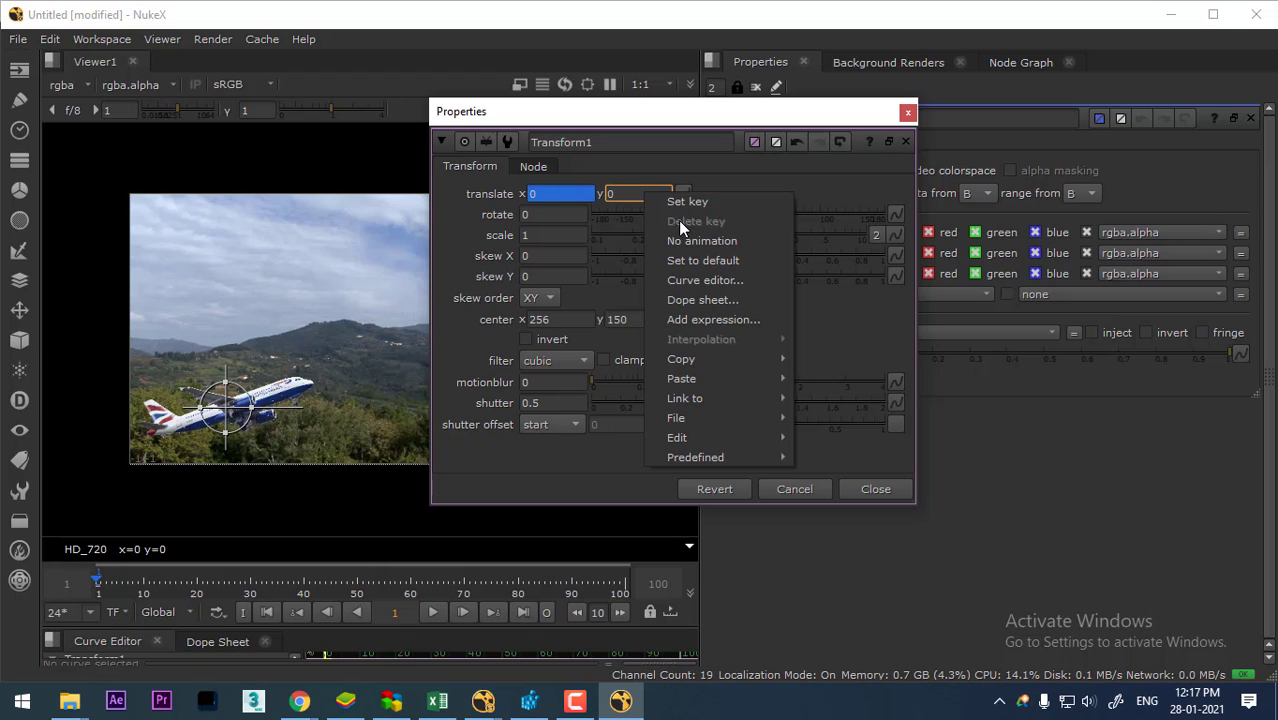
pyautogui.click(681, 202)
pyautogui.click(566, 214)
pyautogui.rightClick(566, 214)
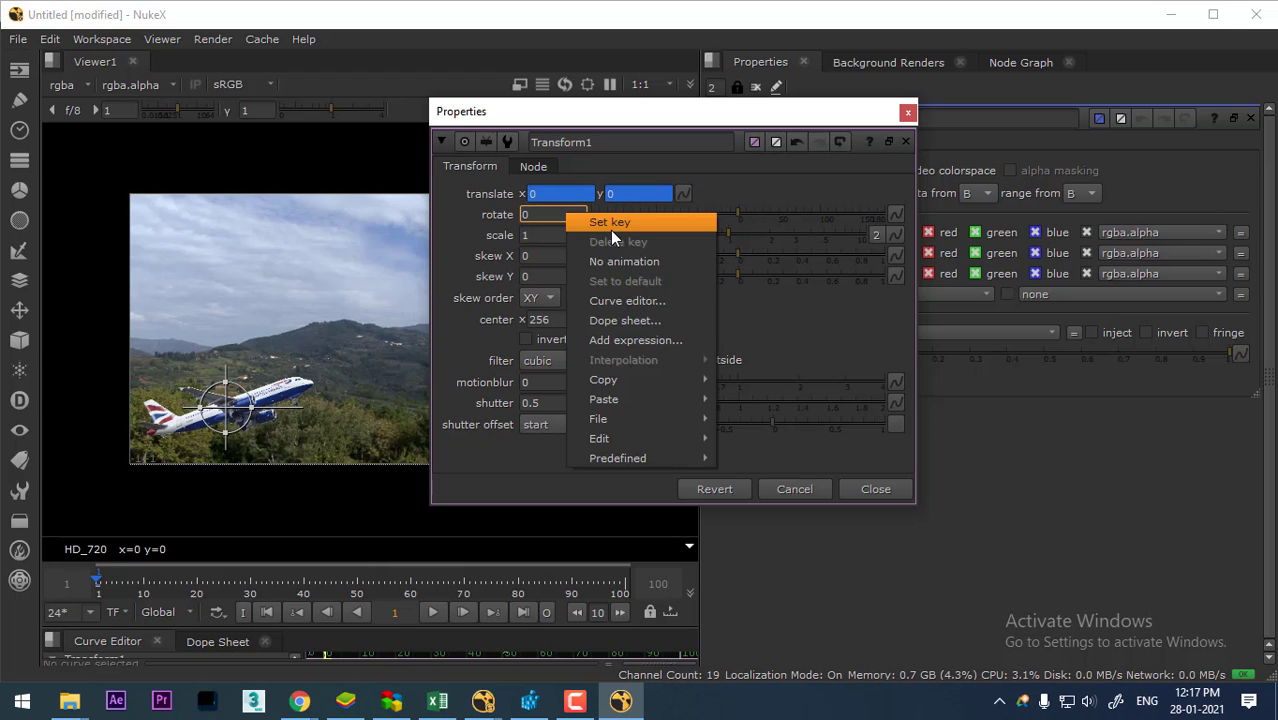
pyautogui.click(613, 223)
pyautogui.click(553, 235)
pyautogui.rightClick(553, 235)
pyautogui.click(572, 245)
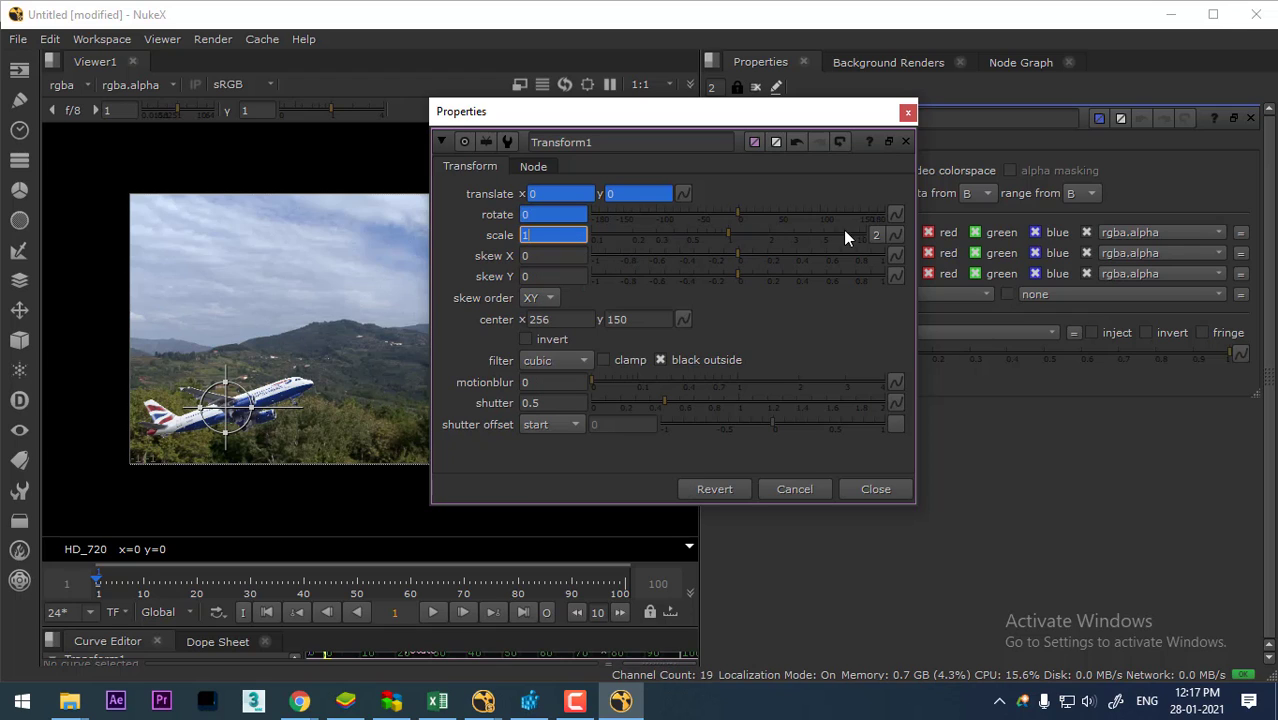
# Place Transform1 between the airplane and Merge1, then move the playhead to frame 109.
pyautogui.click(908, 112)
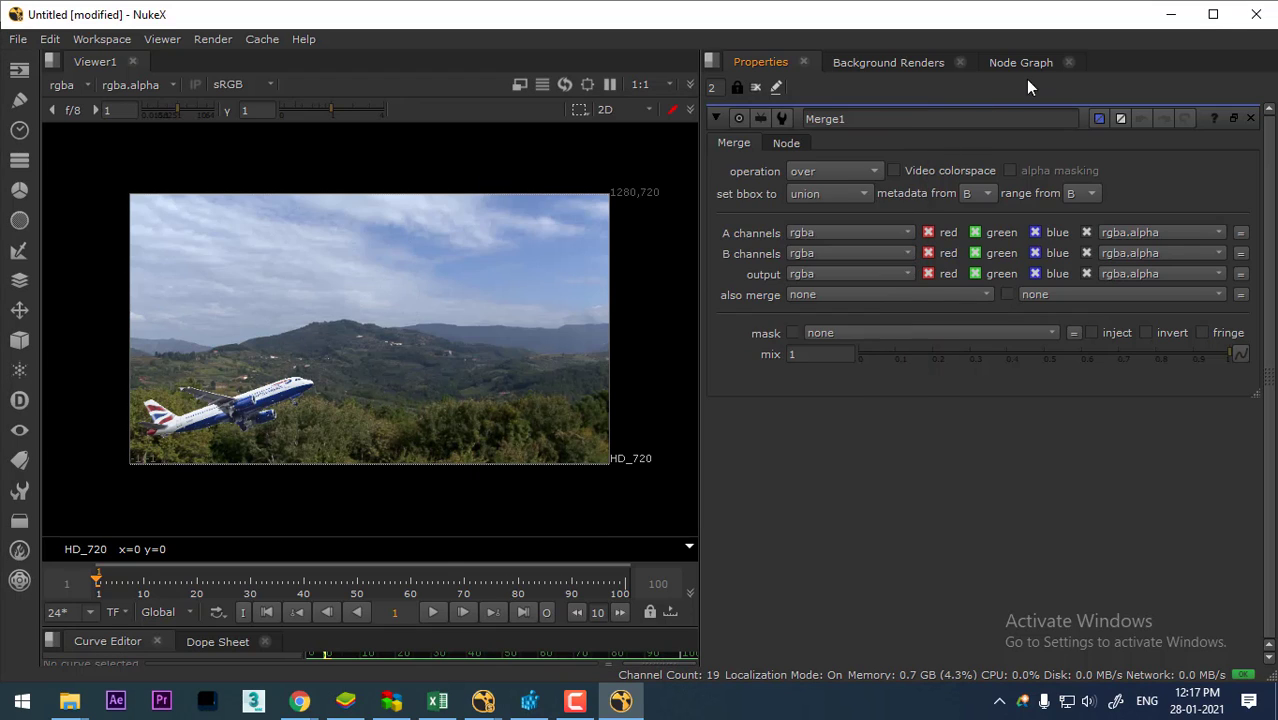
pyautogui.click(1013, 66)
pyautogui.moveTo(978, 255); pyautogui.dragTo(989, 330)
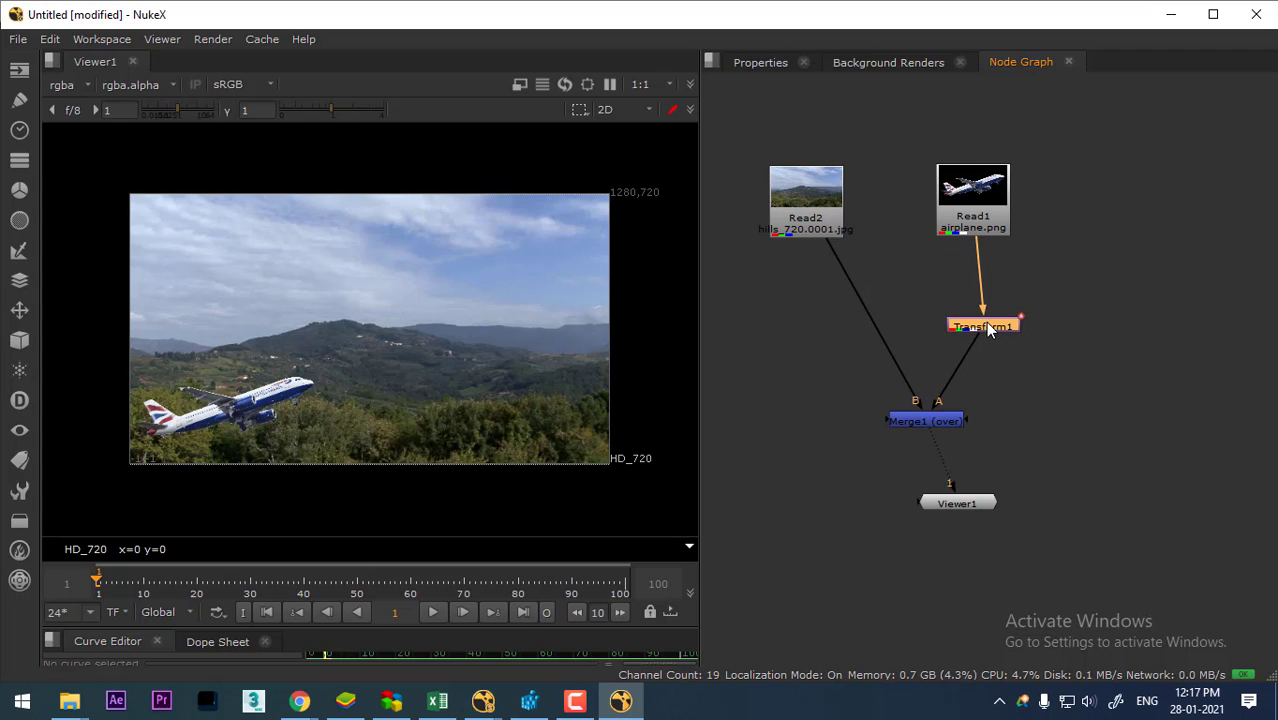
pyautogui.moveTo(1006, 200); pyautogui.dragTo(1006, 220)
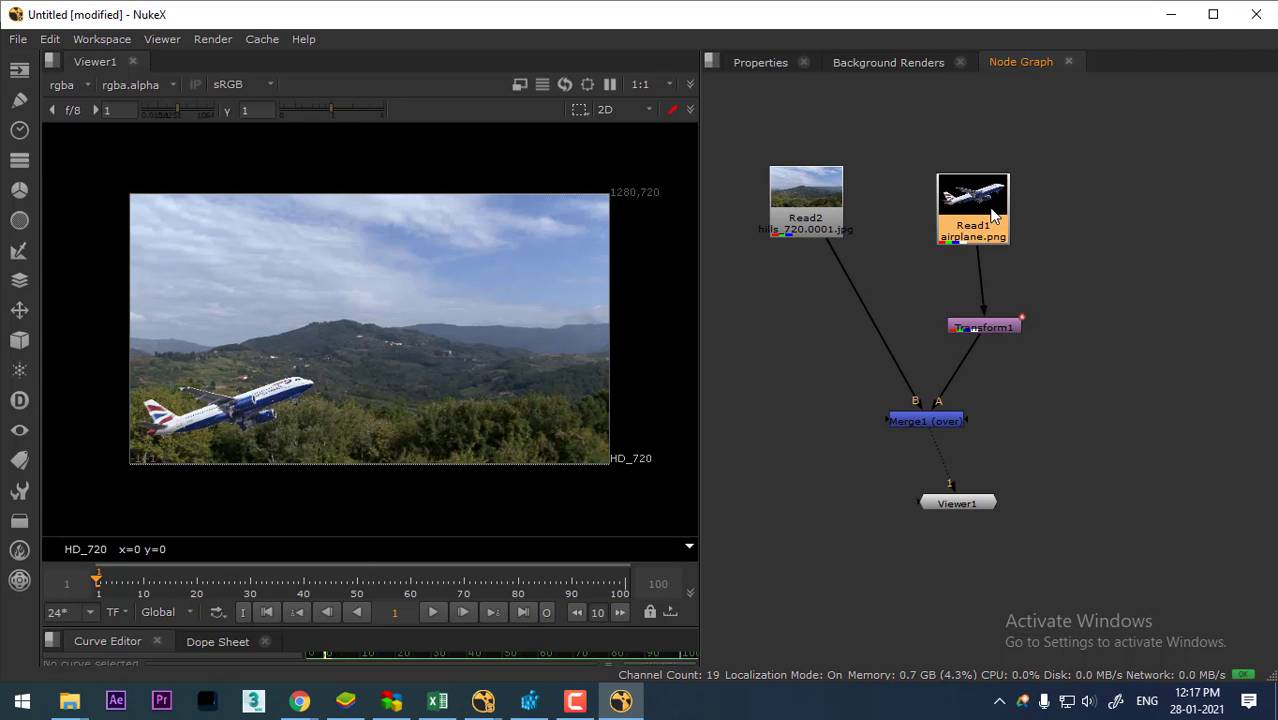
pyautogui.moveTo(1003, 330); pyautogui.dragTo(1008, 336)
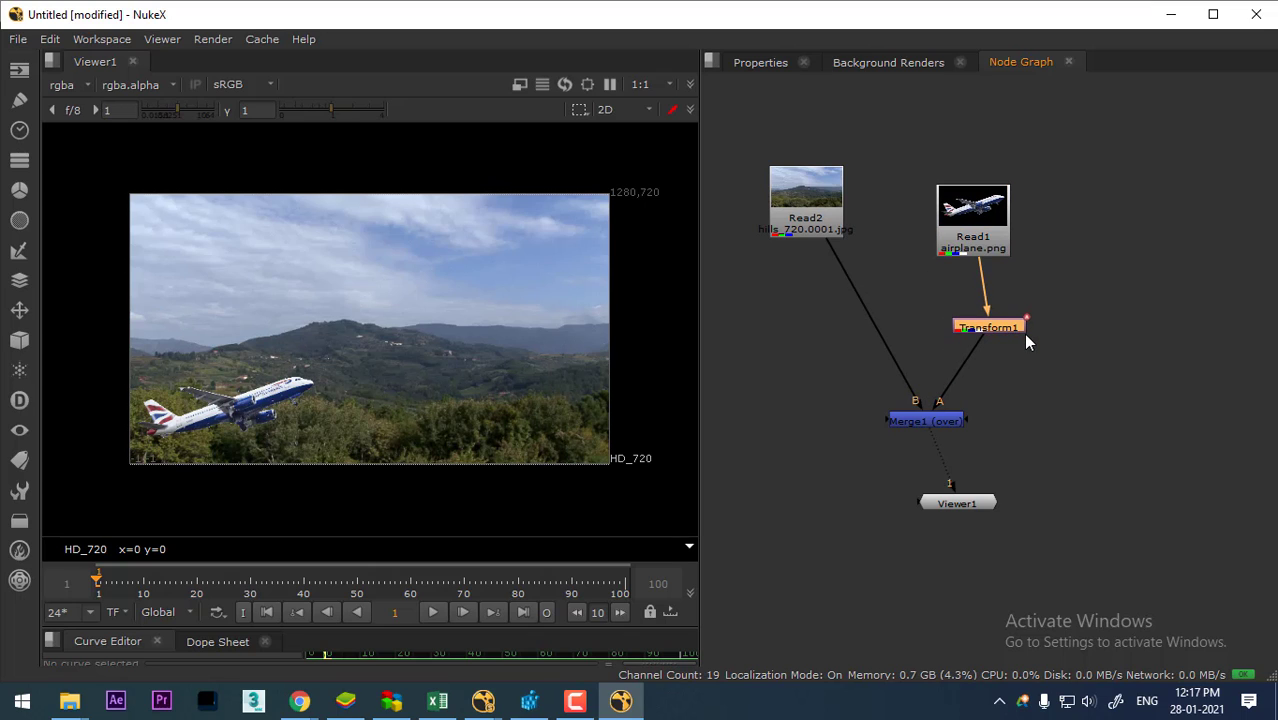
pyautogui.scroll(2, 1026, 336)
pyautogui.scroll(5, 1026, 336)
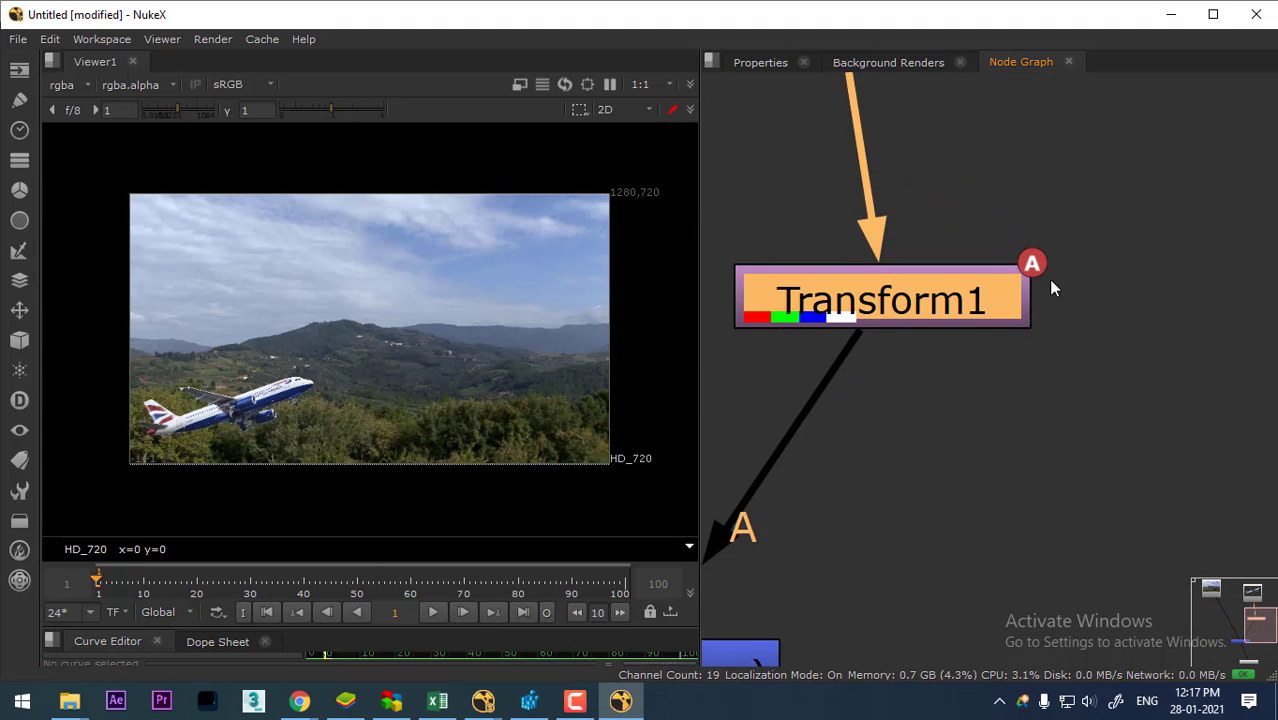
pyautogui.scroll(-3, 944, 332)
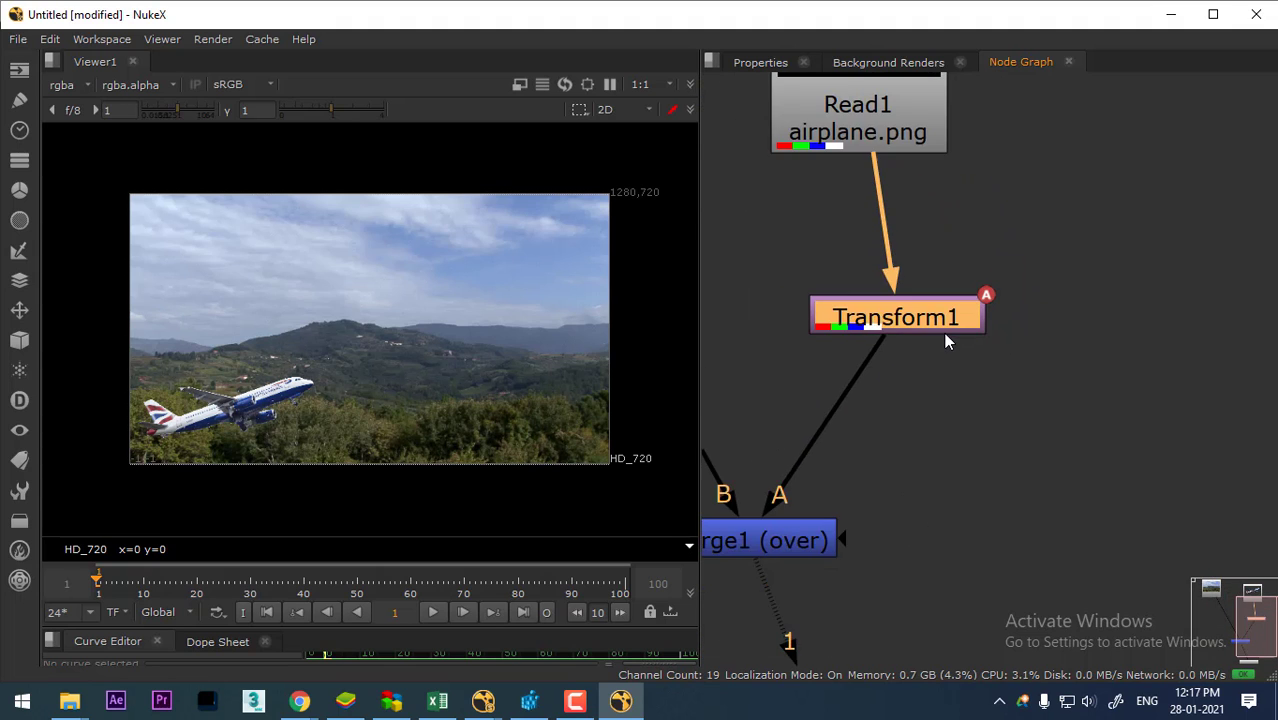
pyautogui.scroll(-3, 944, 332)
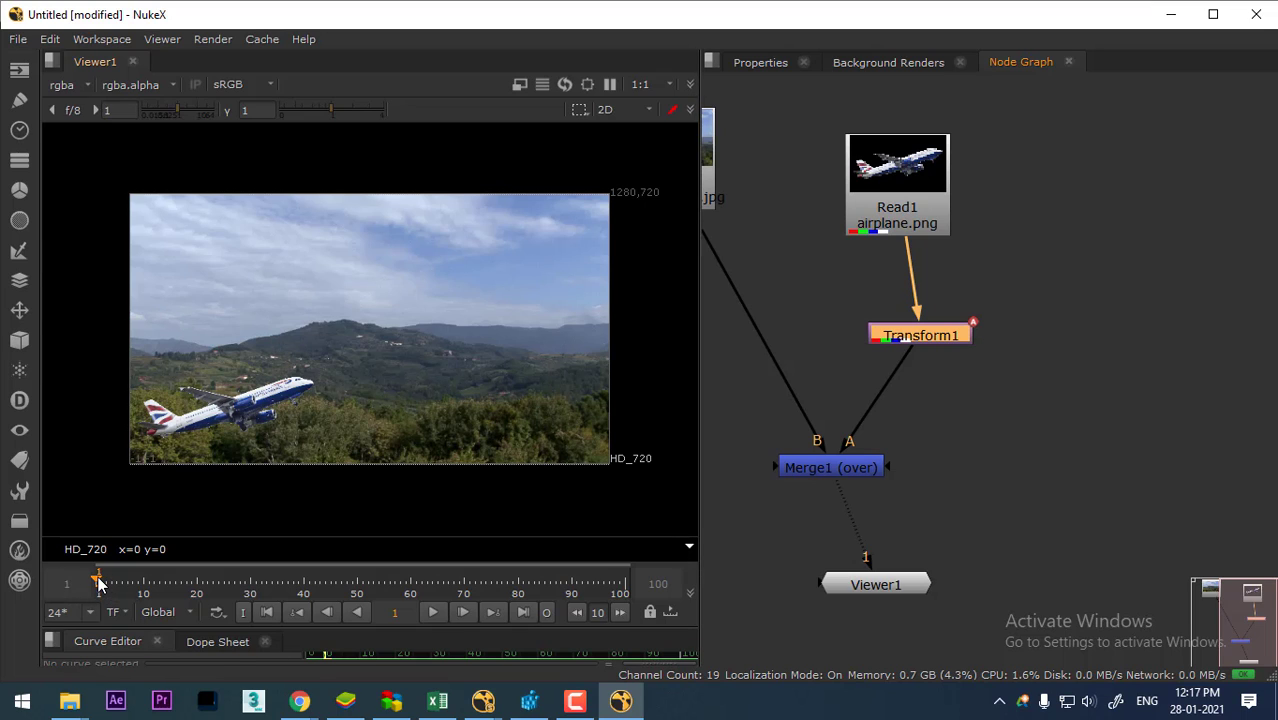
pyautogui.moveTo(99, 585); pyautogui.dragTo(621, 568)
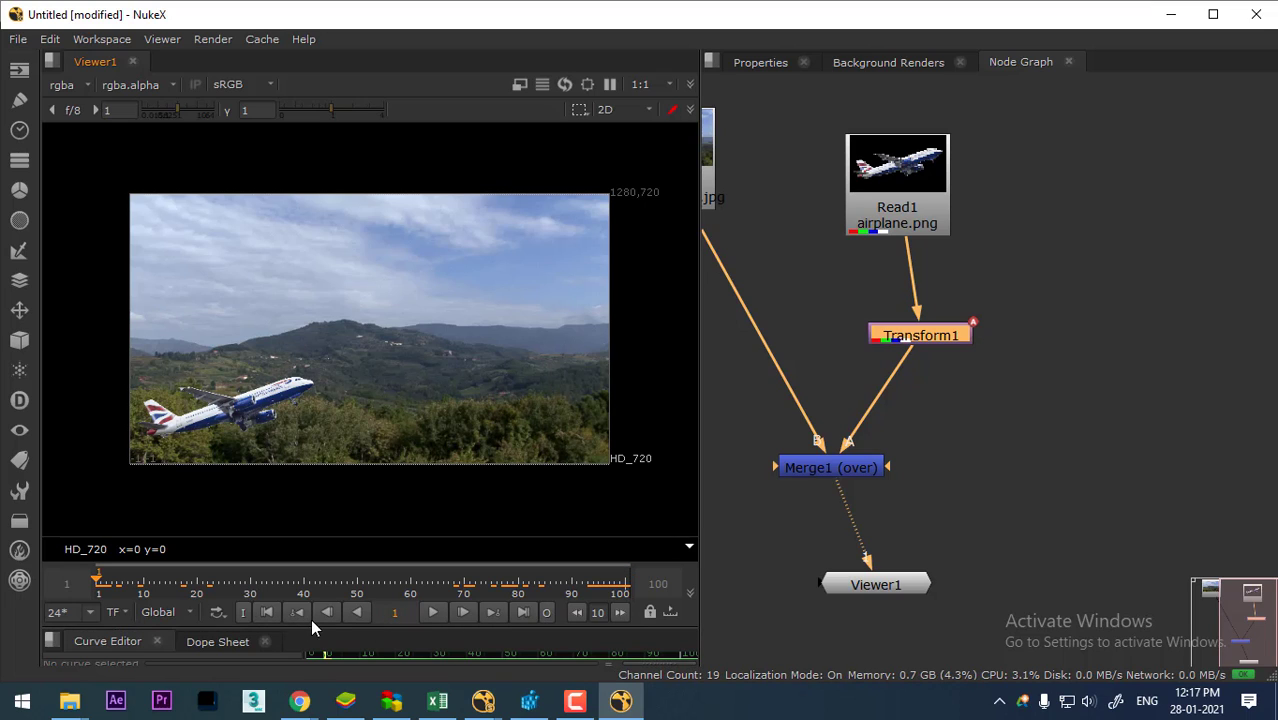
# At frame 100, drag the airplane to the top right of the frame with Transform1.
pyautogui.click(527, 611)
pyautogui.doubleClick(938, 334)
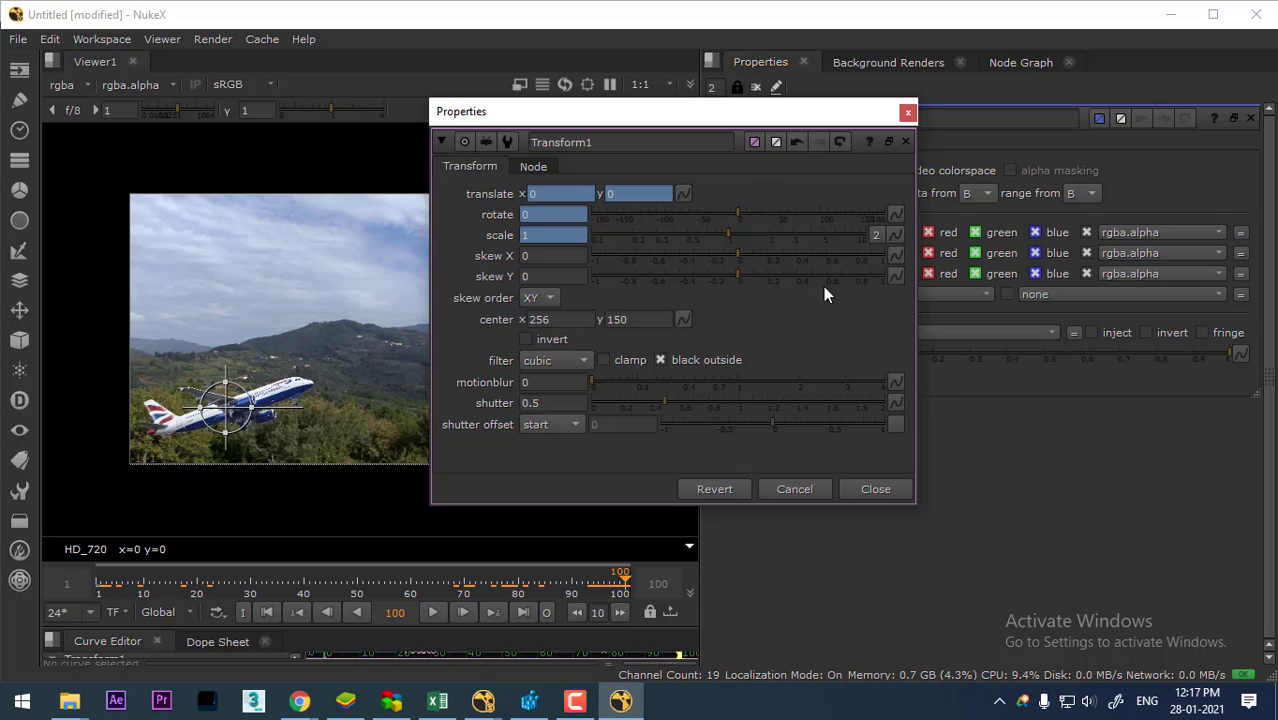
pyautogui.moveTo(714, 124); pyautogui.dragTo(910, 159)
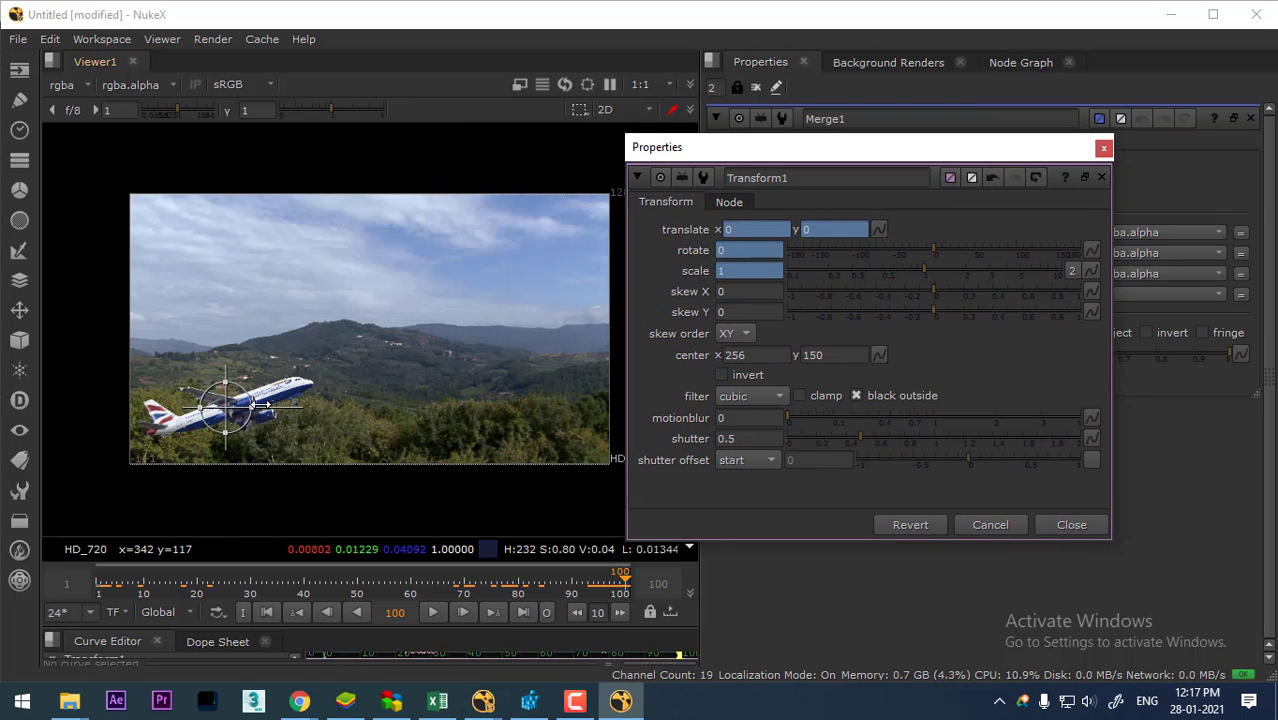
pyautogui.moveTo(229, 410); pyautogui.dragTo(573, 222)
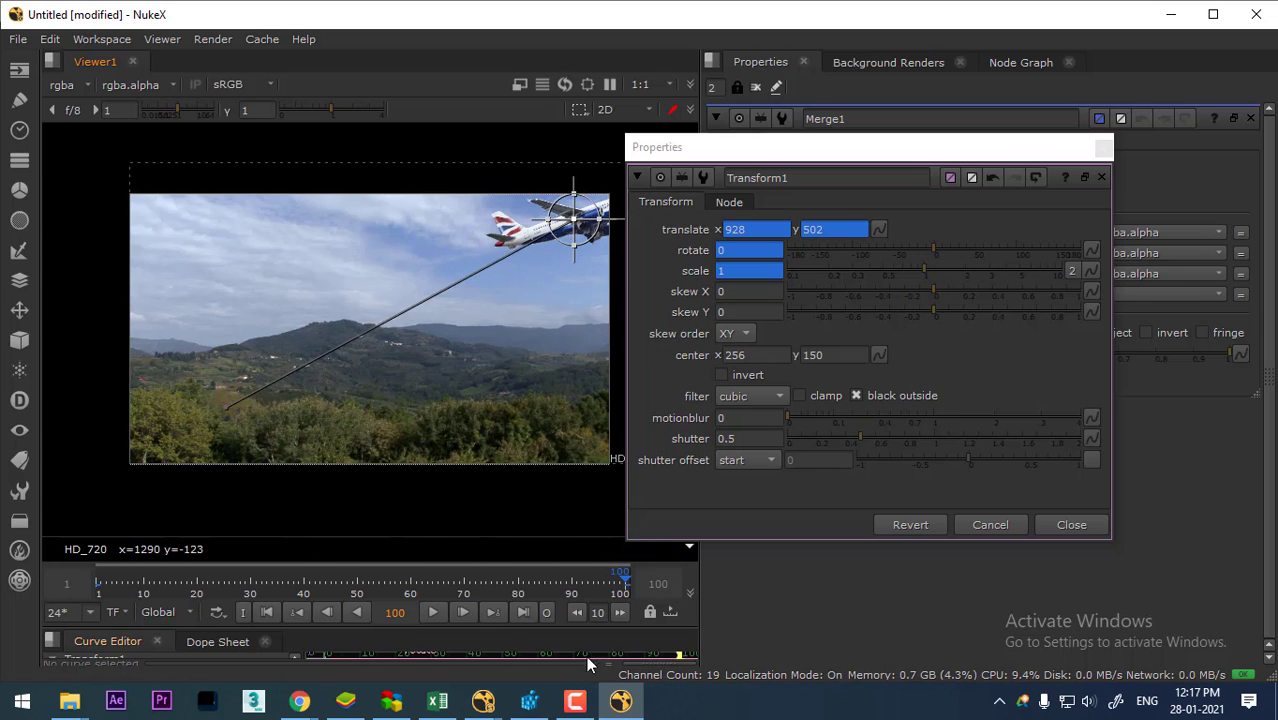
# Preview the flight, then lower the plane's mid-flight position at frame 50 to 480, 176.
pyautogui.click(273, 613)
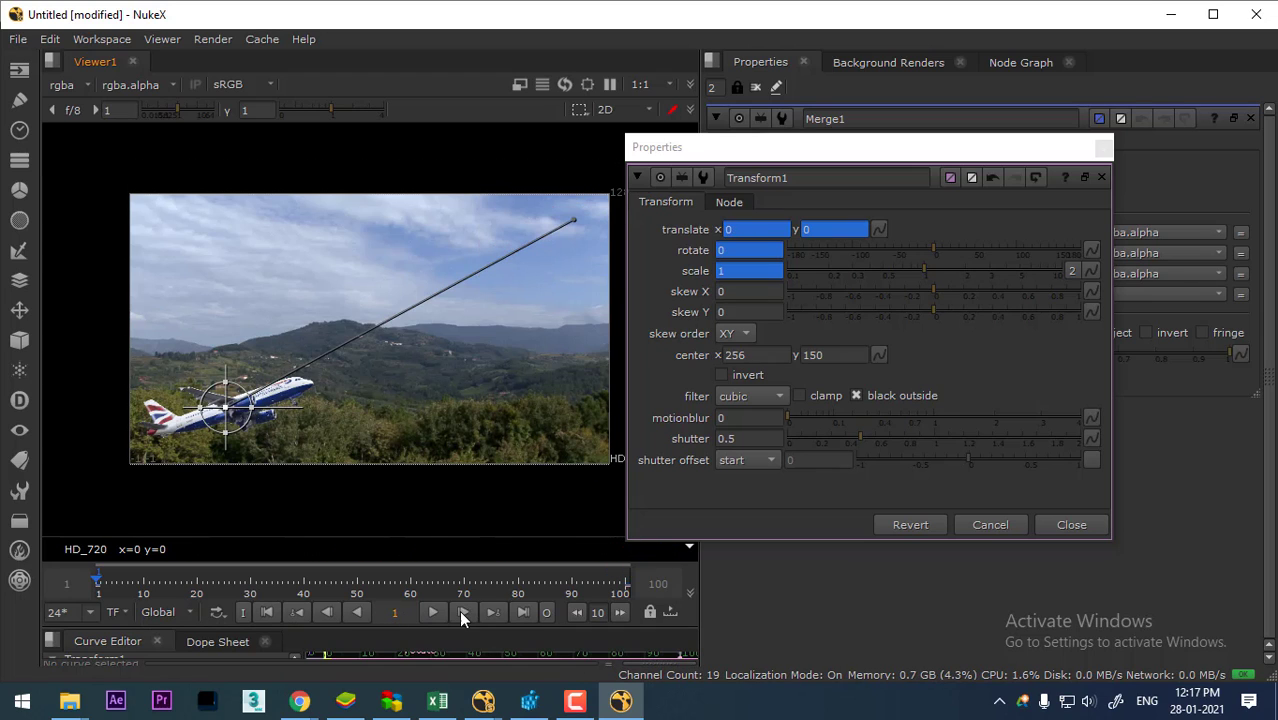
pyautogui.click(433, 613)
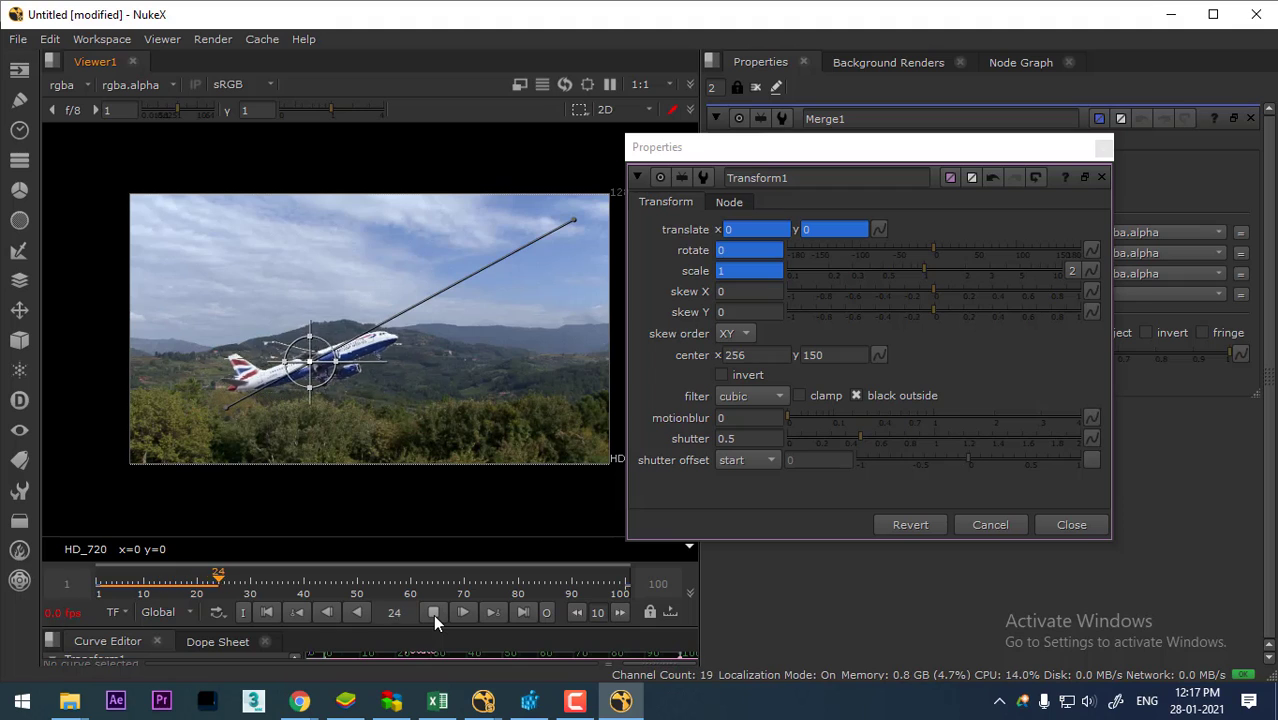
pyautogui.click(433, 613)
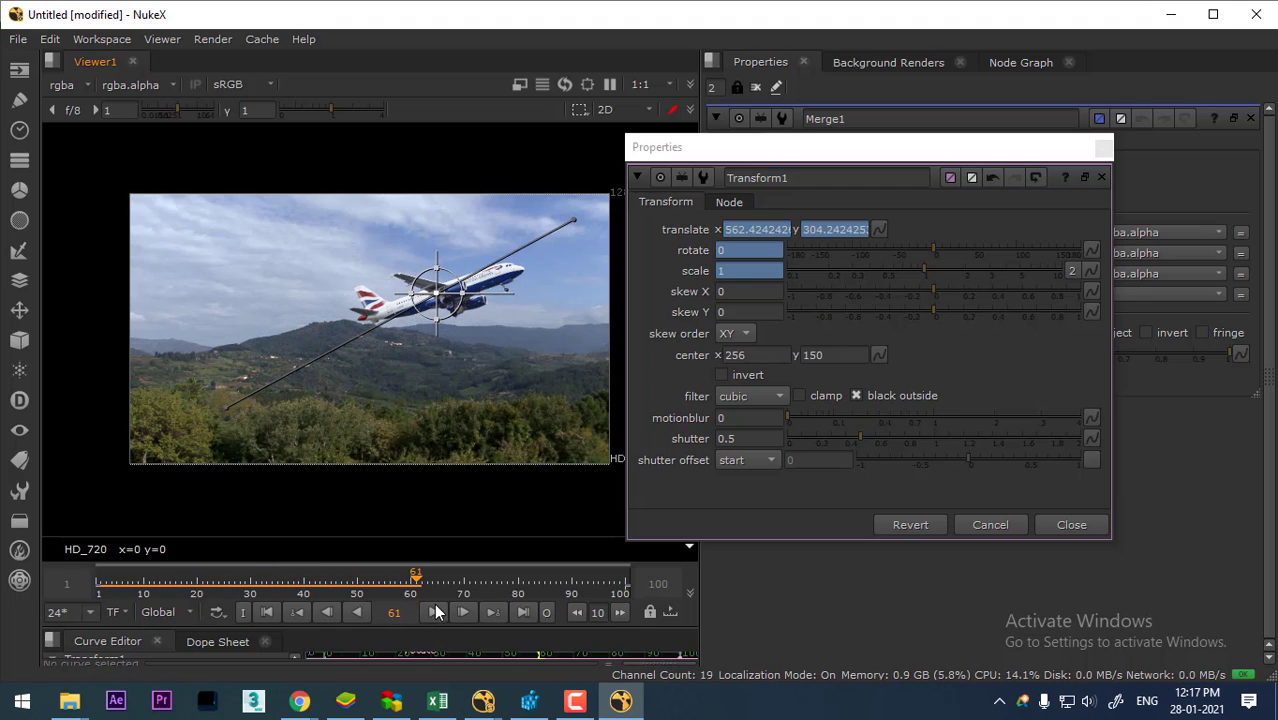
pyautogui.moveTo(418, 584); pyautogui.dragTo(357, 584)
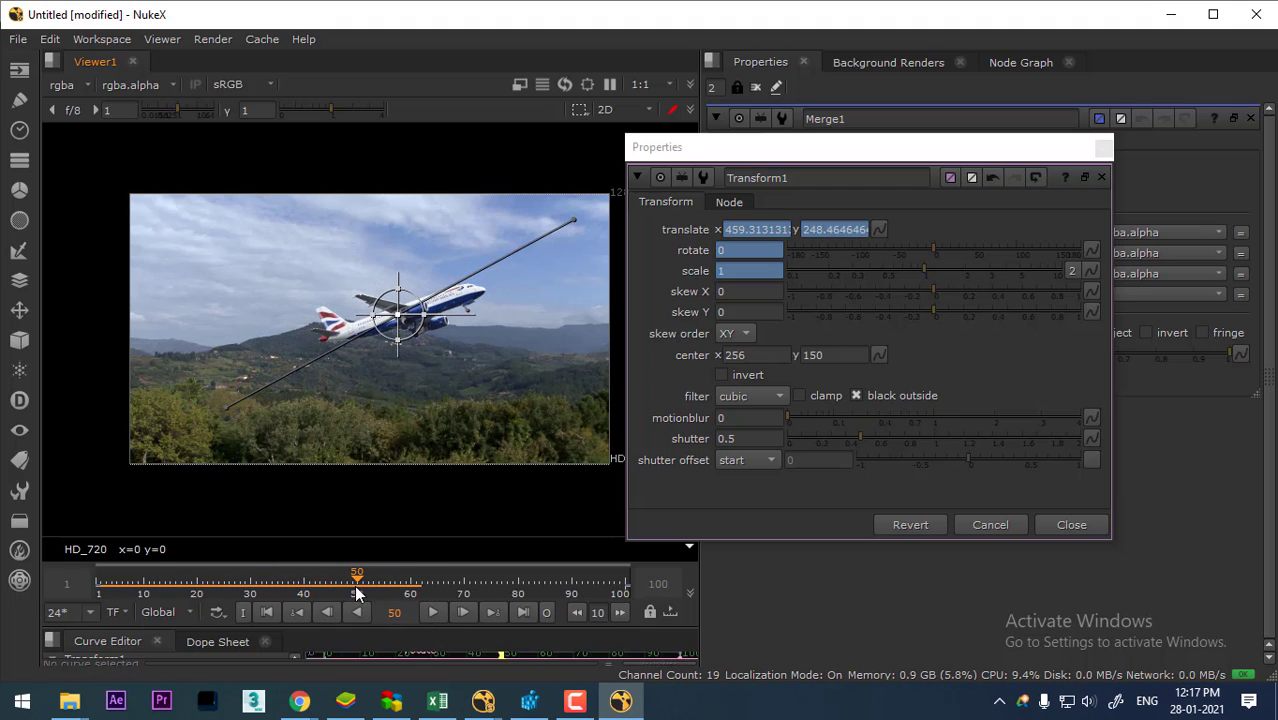
pyautogui.moveTo(400, 320); pyautogui.dragTo(408, 347)
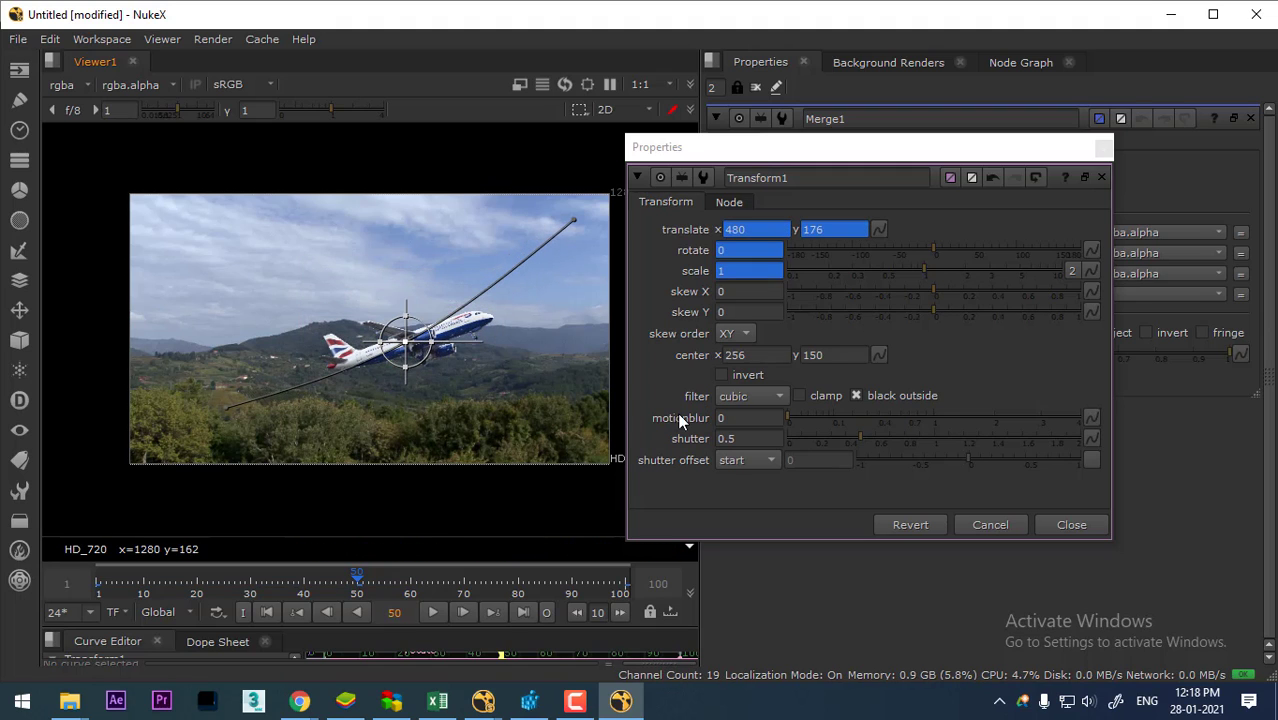
pyautogui.click(268, 613)
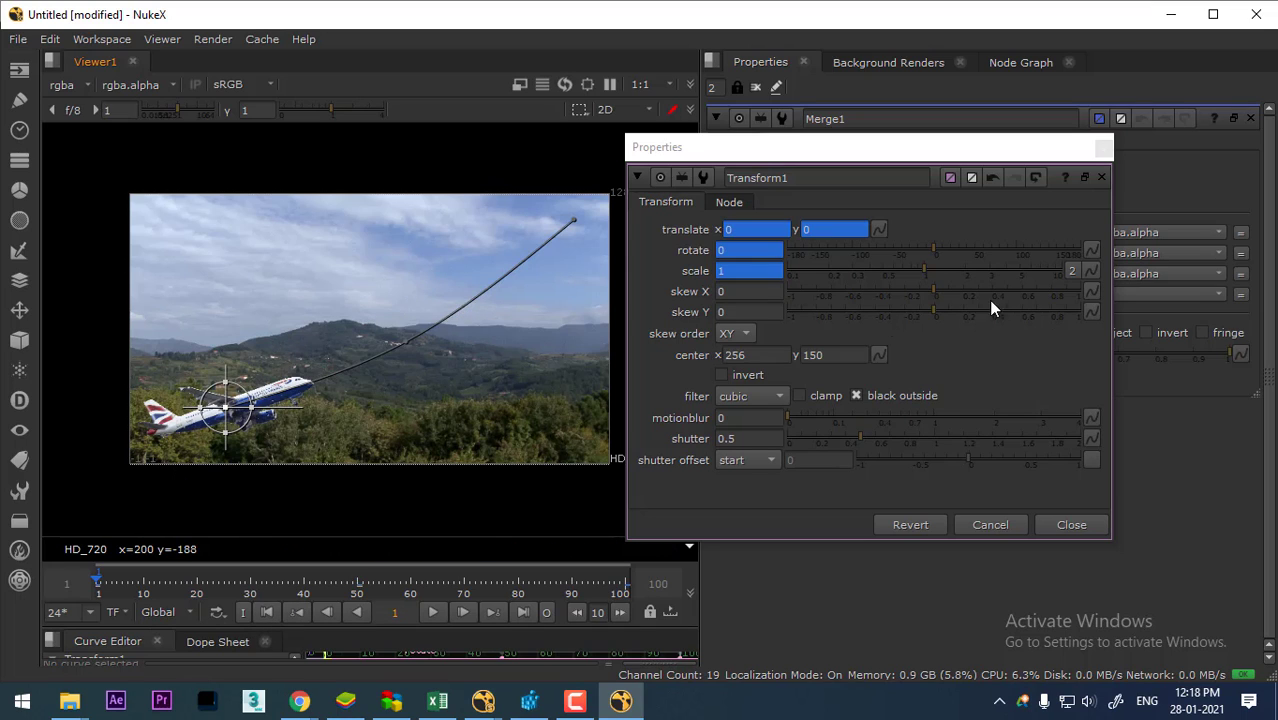
# Set Transform1's scale to 0.64 at frame 1.
pyautogui.click(748, 271)
pyautogui.write('0.64')
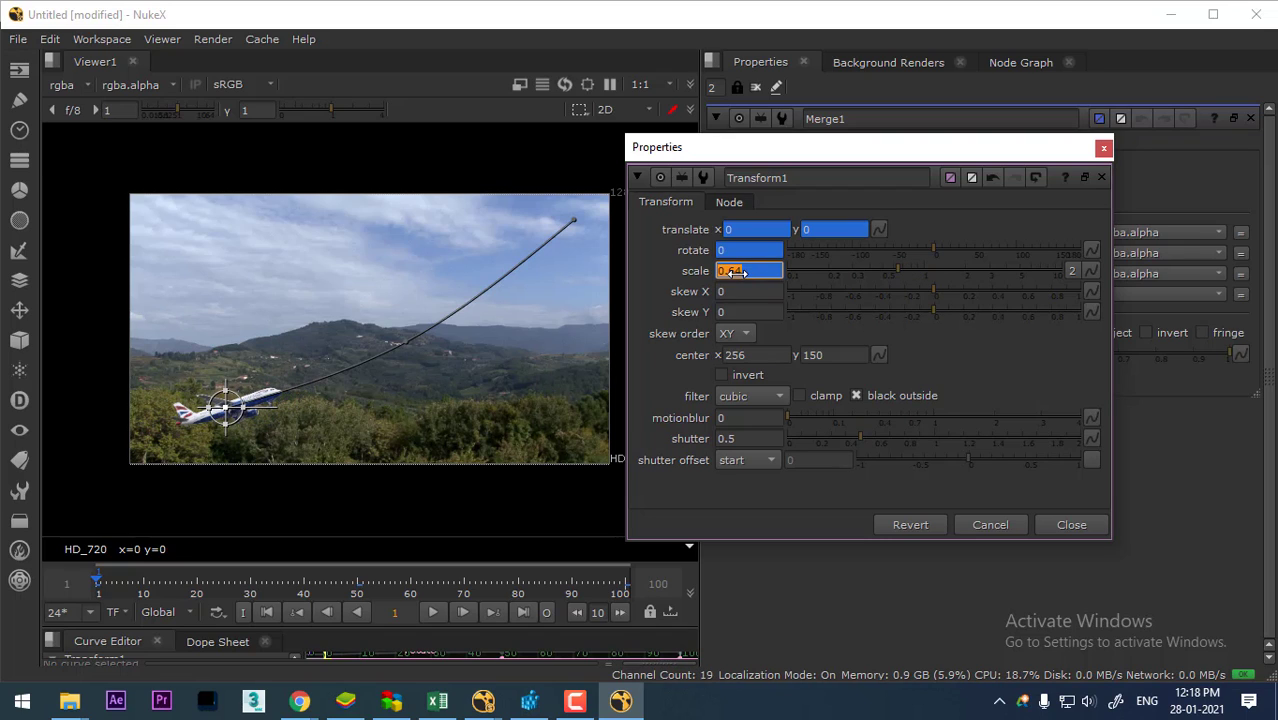
pyautogui.press('Return')
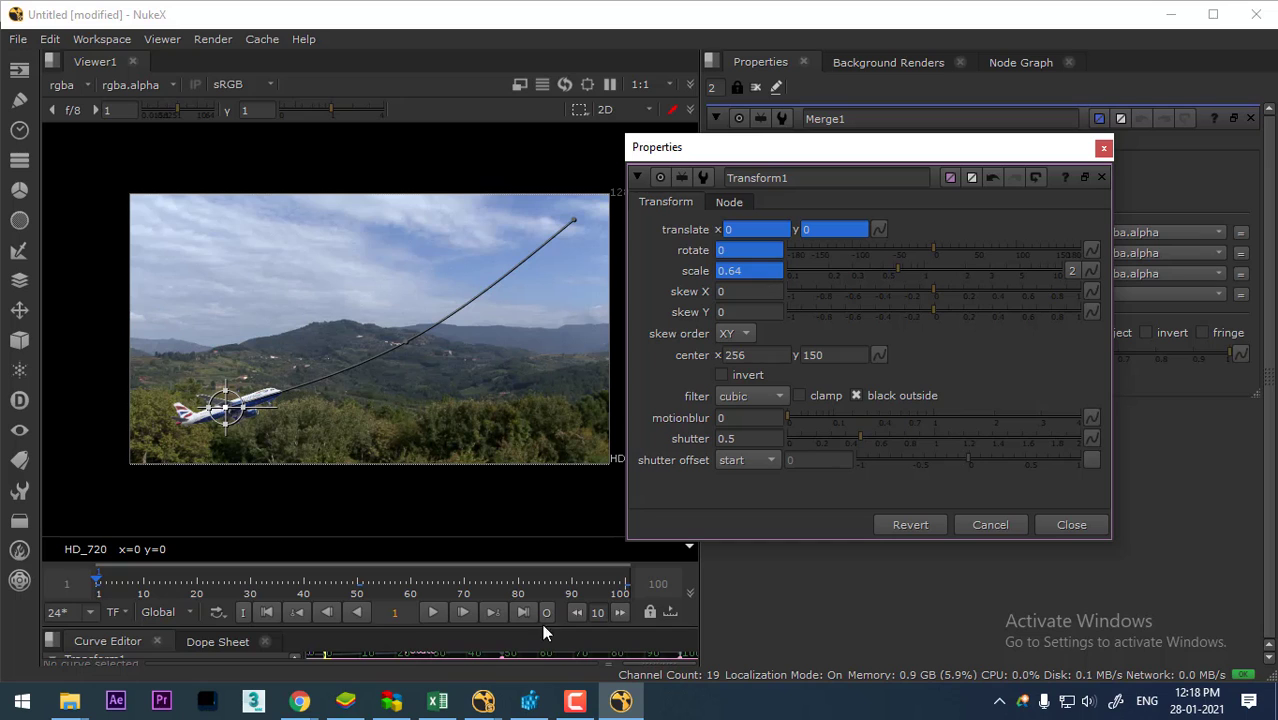
# At frame 43, keep the plane at full scale and tilt it 8.75 degrees.
pyautogui.click(434, 613)
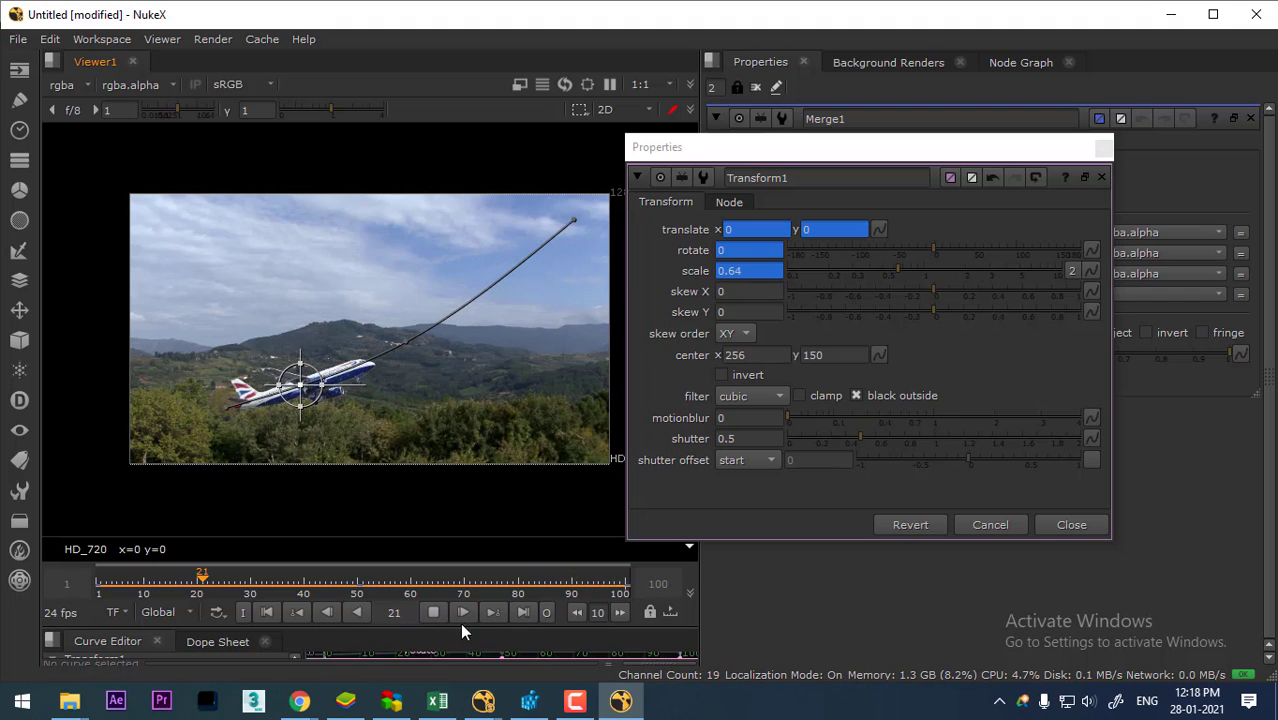
pyautogui.click(434, 609)
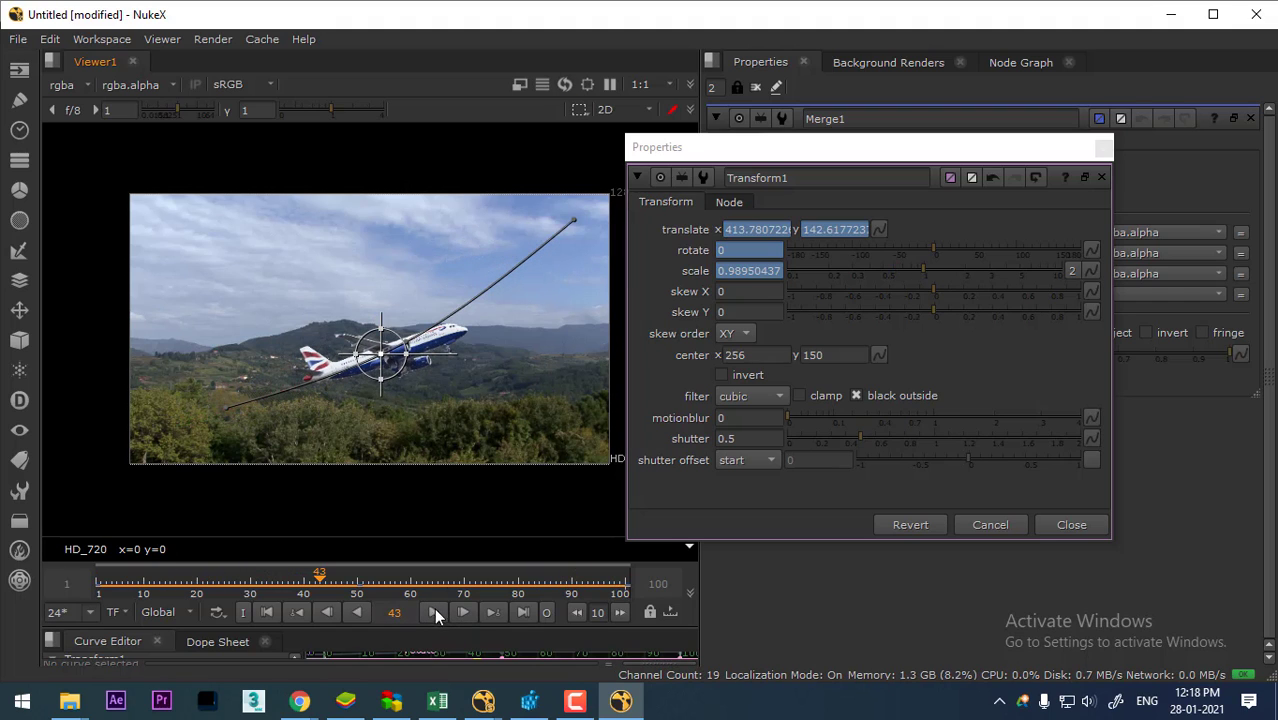
pyautogui.click(407, 374)
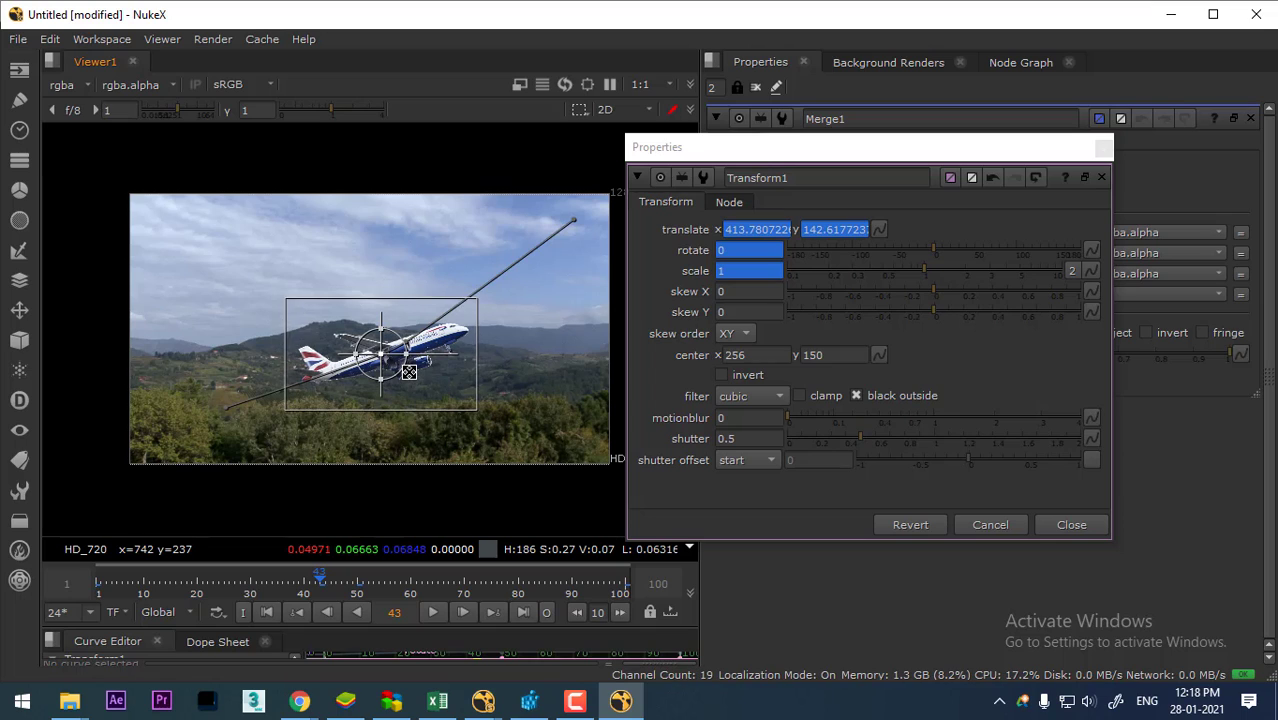
pyautogui.hotkey('ctrl', 'z')
pyautogui.click(752, 251)
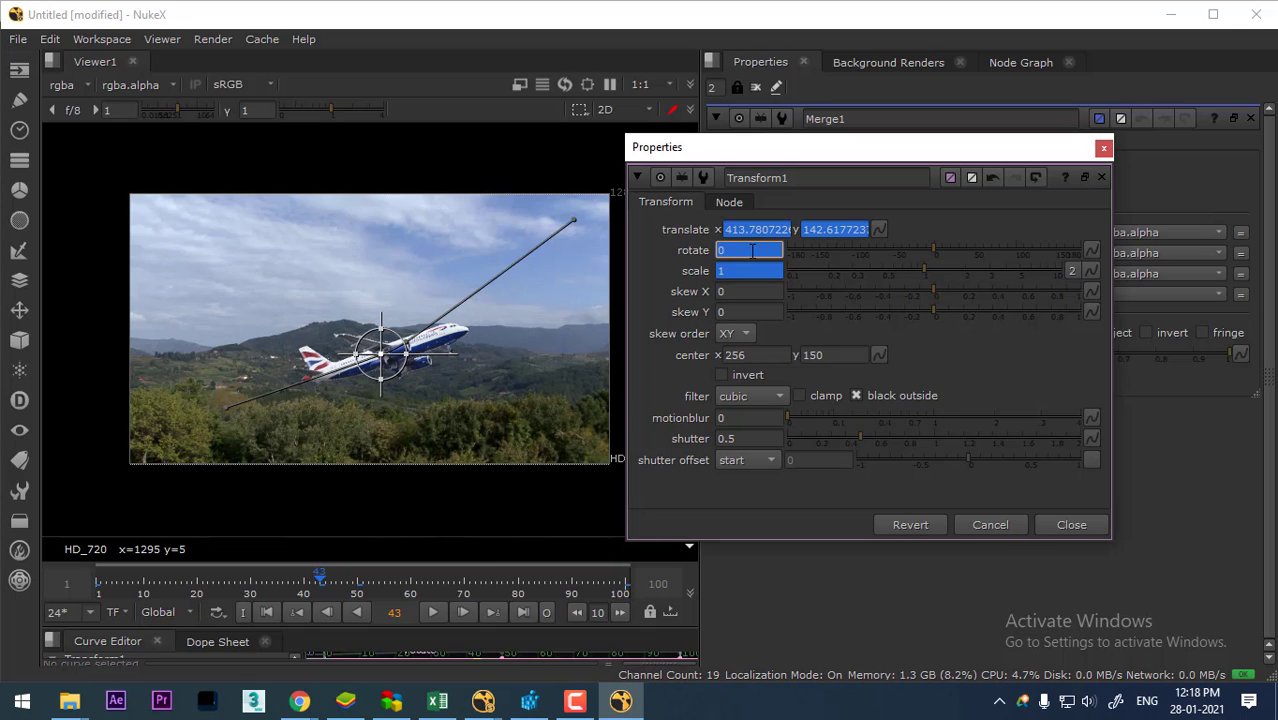
pyautogui.moveTo(752, 251); pyautogui.dragTo(760, 251)
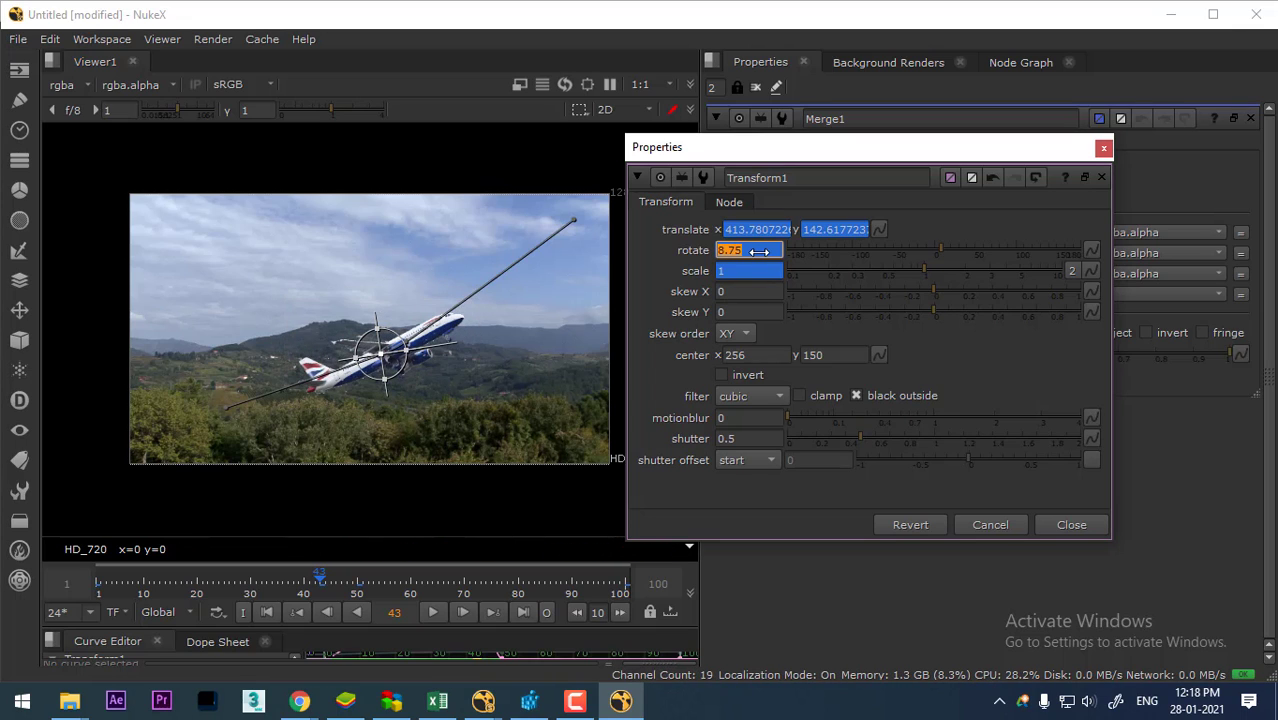
# Tilt the plane about 7 degrees at frame 50, then play the flight from frame 1.
pyautogui.moveTo(319, 578)
pyautogui.mouseDown()
pyautogui.moveTo(76, 589)
pyautogui.moveTo(555, 517)
pyautogui.mouseUp()
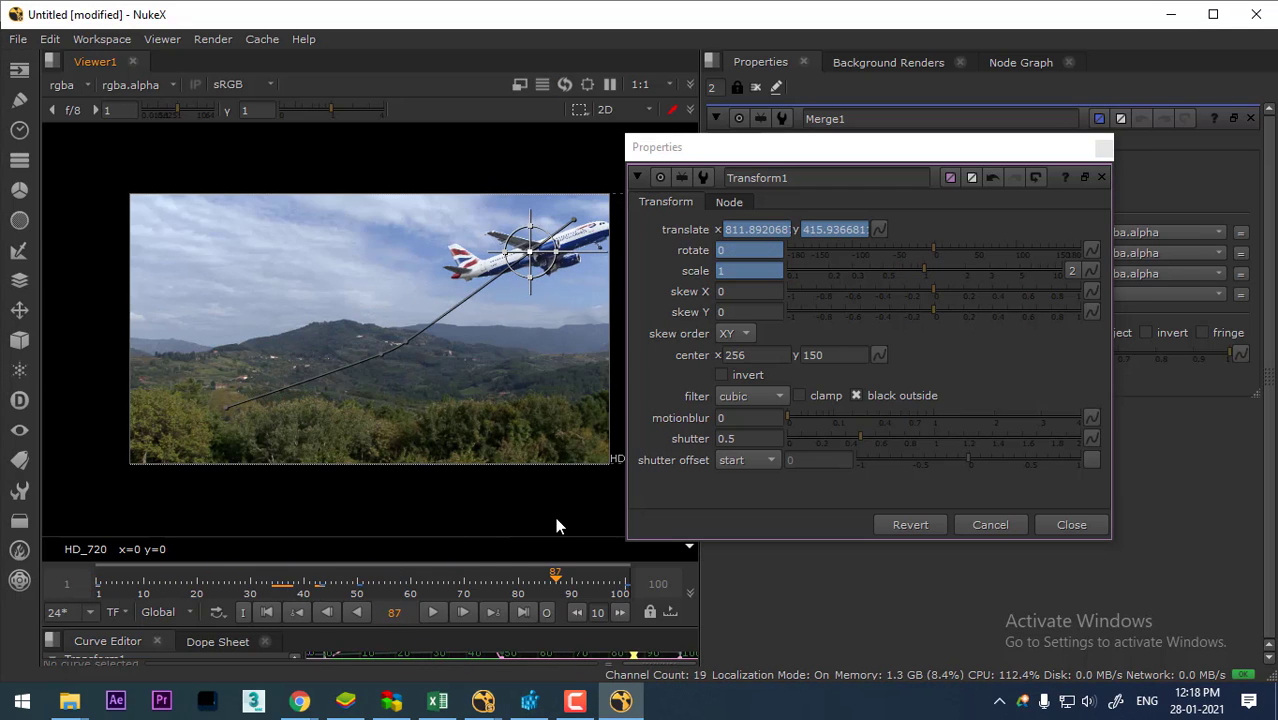
pyautogui.moveTo(555, 517); pyautogui.dragTo(95, 587)
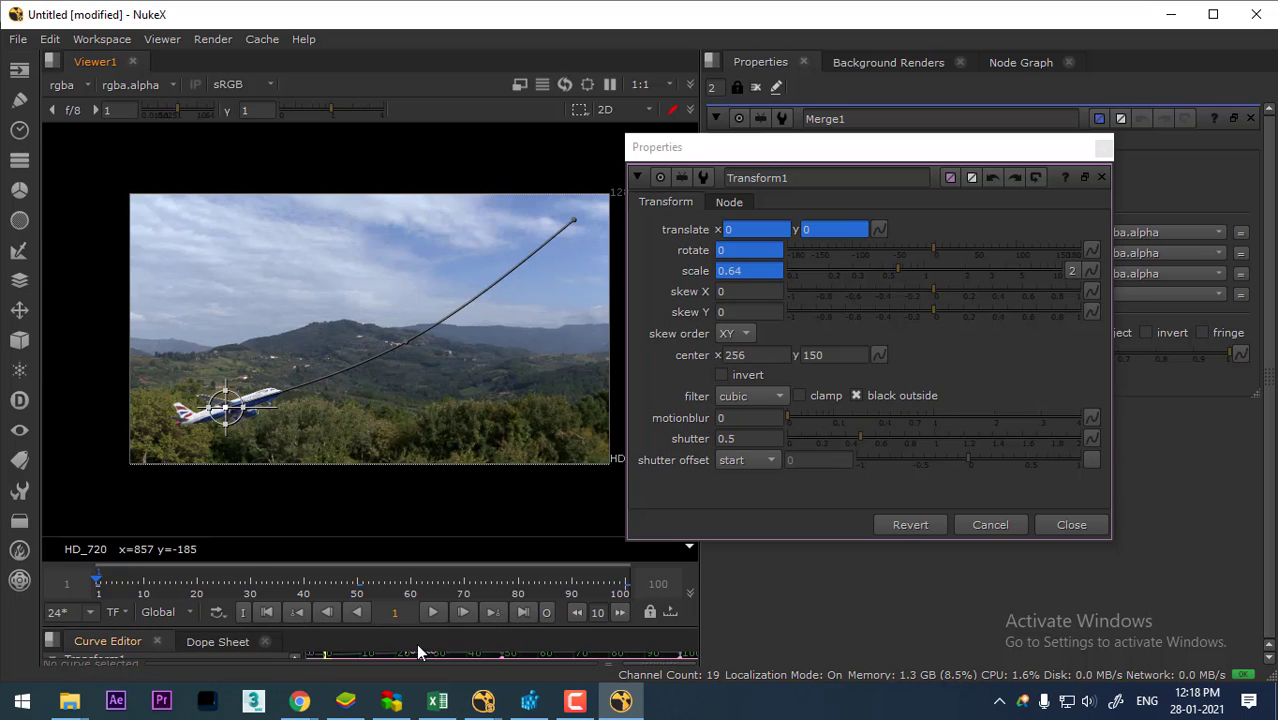
pyautogui.click(240, 579)
pyautogui.click(498, 614)
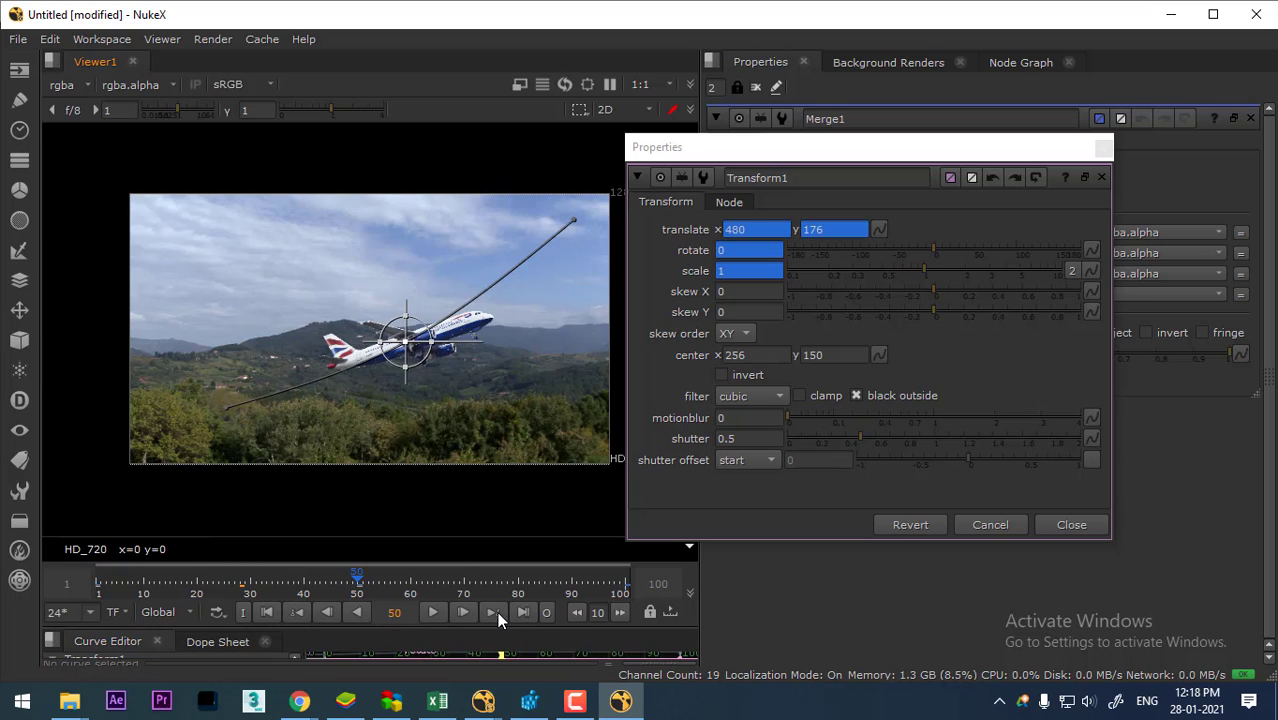
pyautogui.click(755, 251)
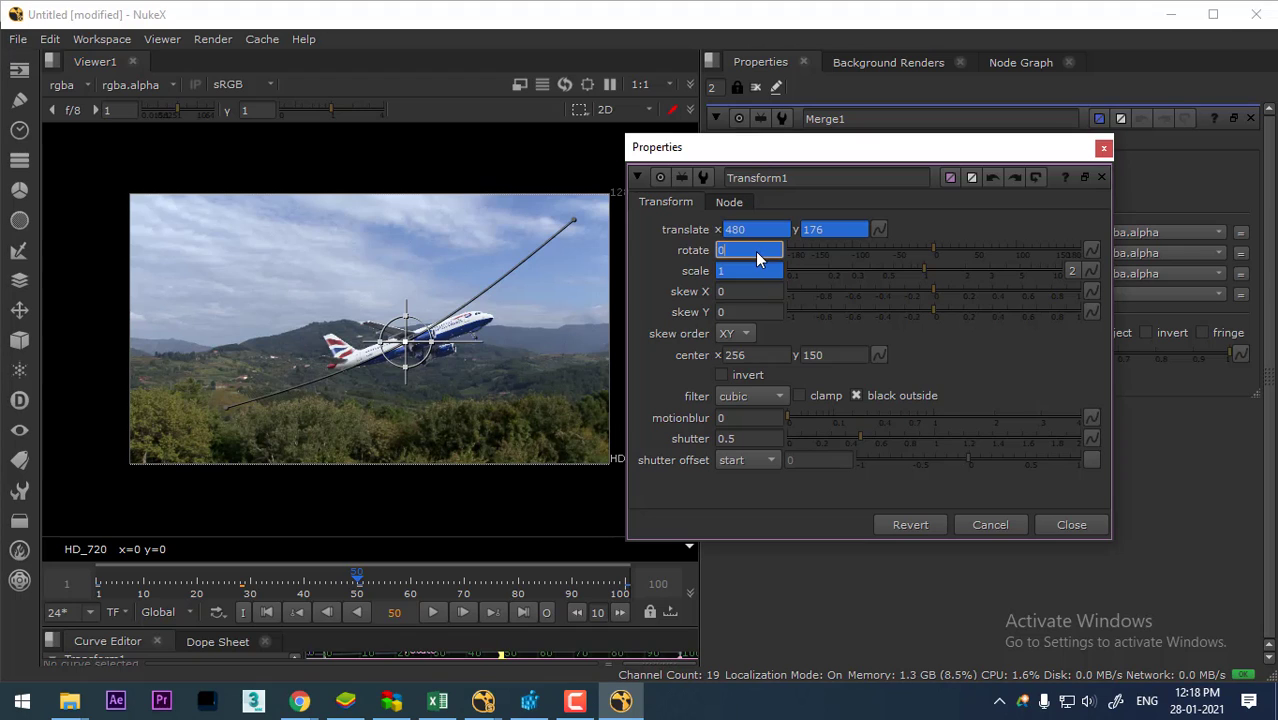
pyautogui.moveTo(755, 251); pyautogui.dragTo(766, 250)
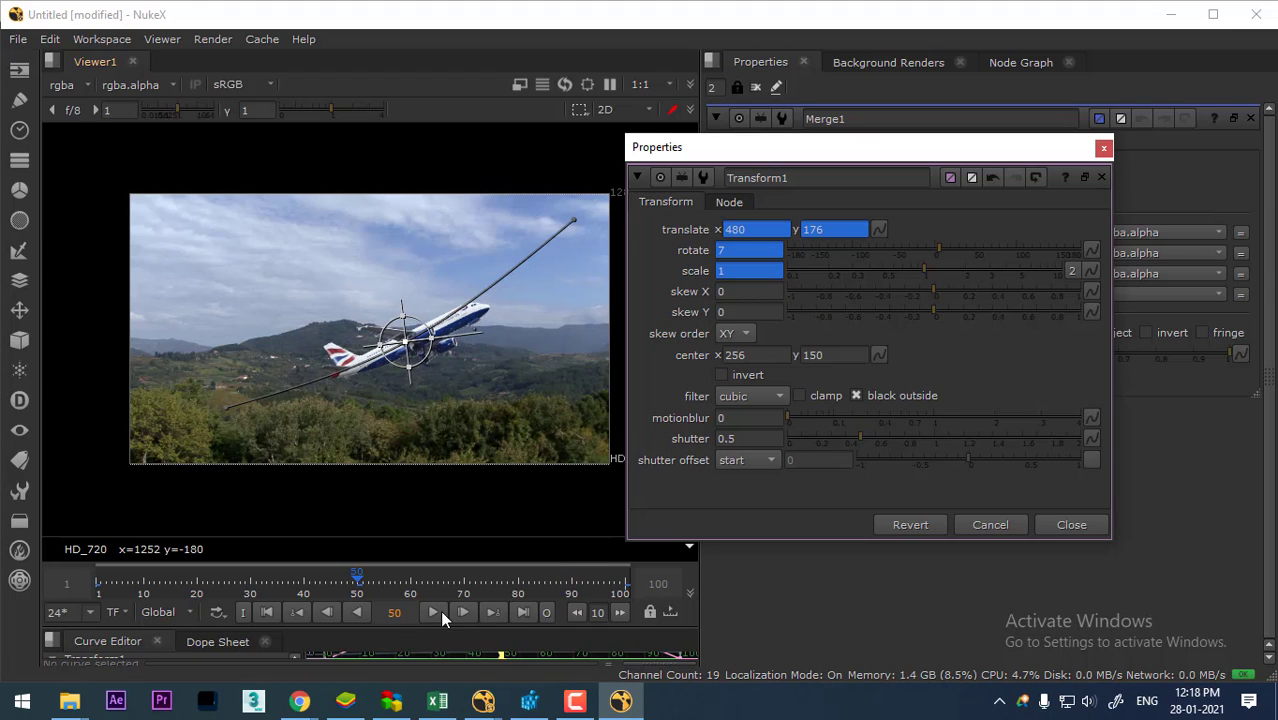
pyautogui.click(297, 612)
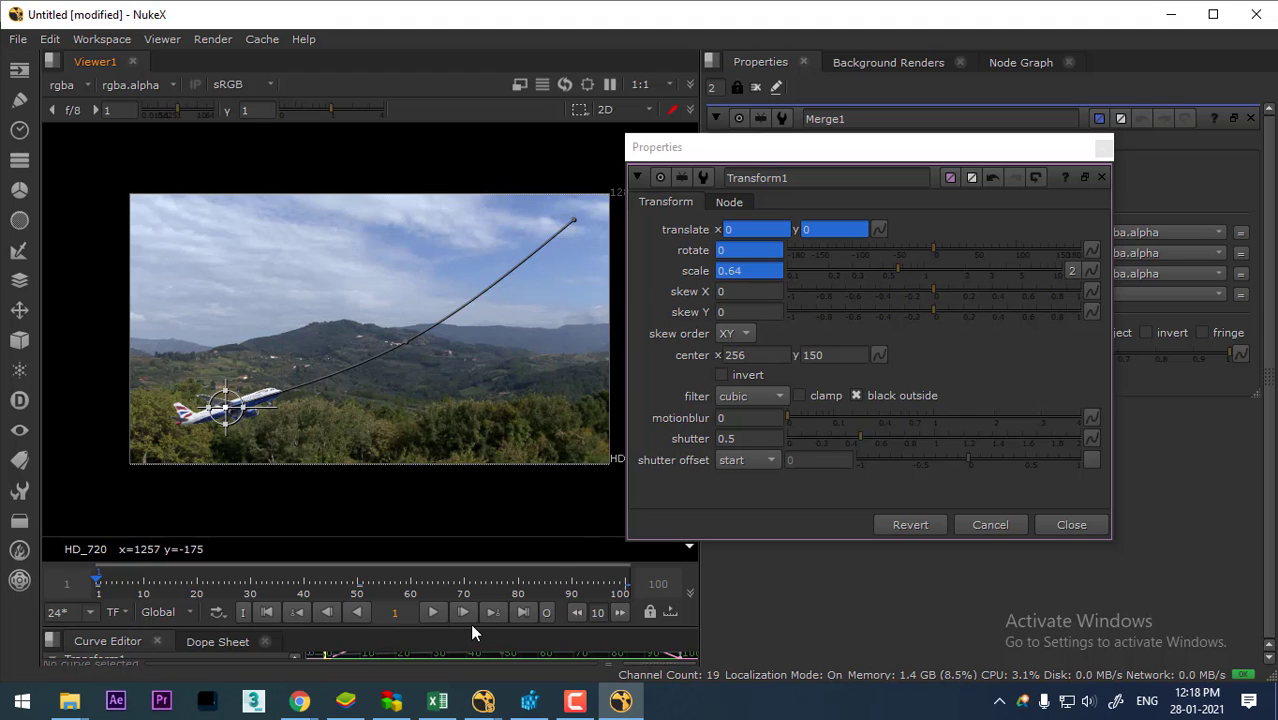
pyautogui.click(429, 613)
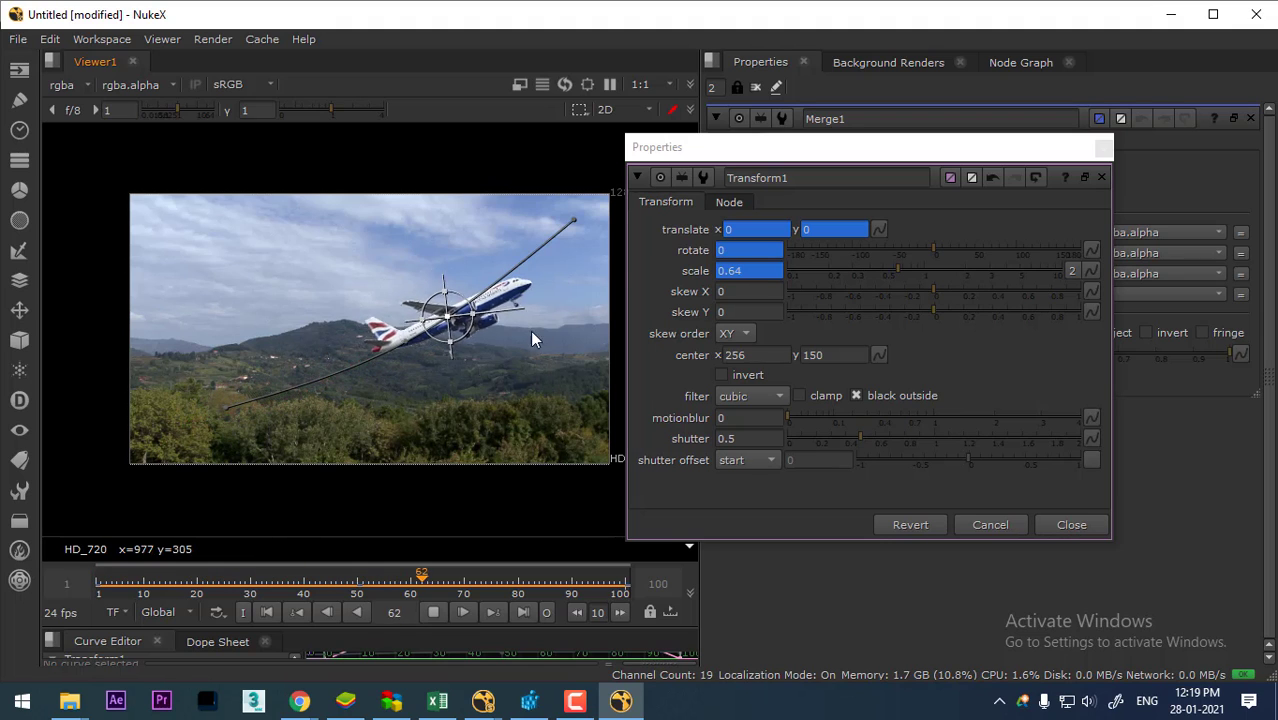
# Close Transform1's settings and recentre the node graph around all nodes.
pyautogui.click(762, 271)
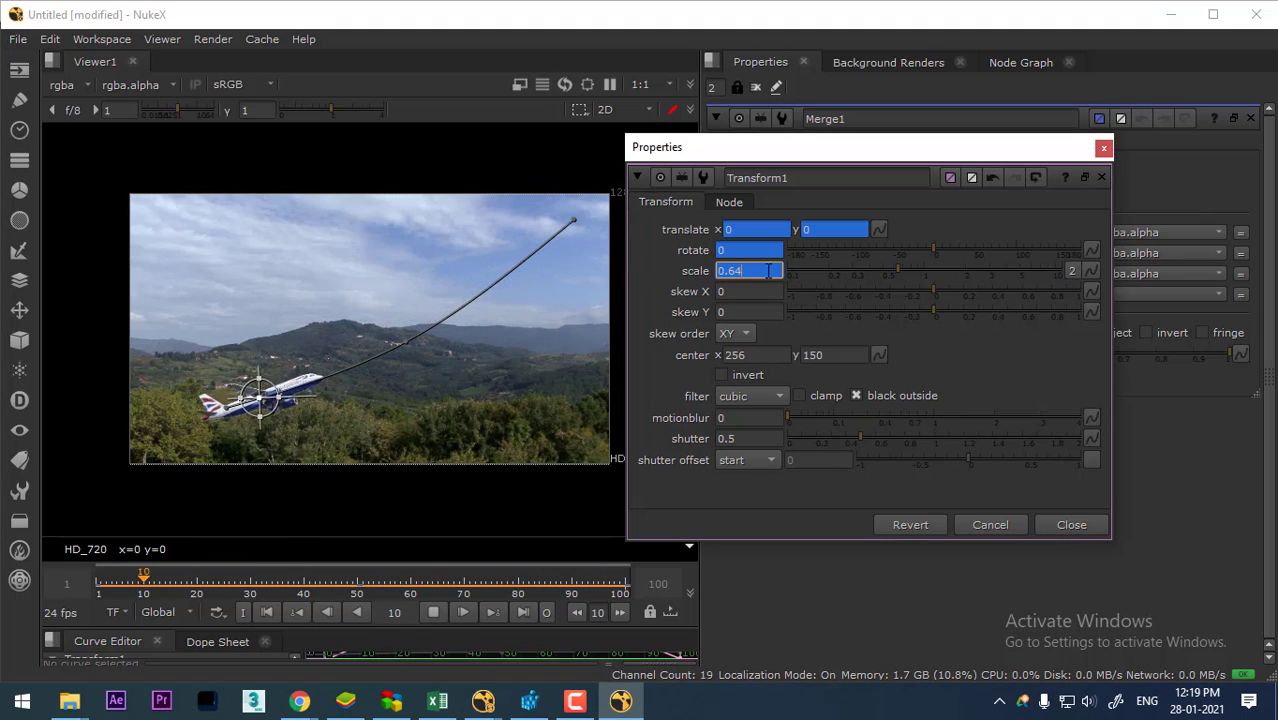
pyautogui.click(1069, 522)
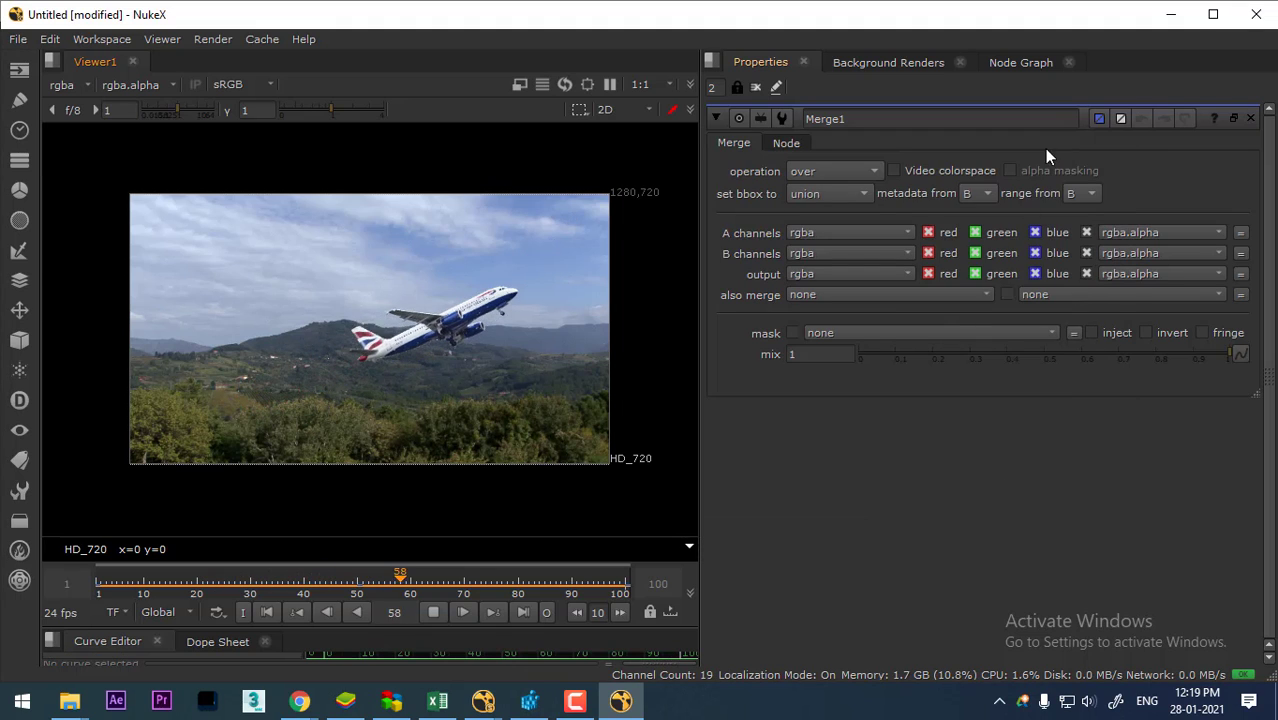
pyautogui.click(1023, 62)
pyautogui.moveTo(946, 391); pyautogui.dragTo(1118, 445)
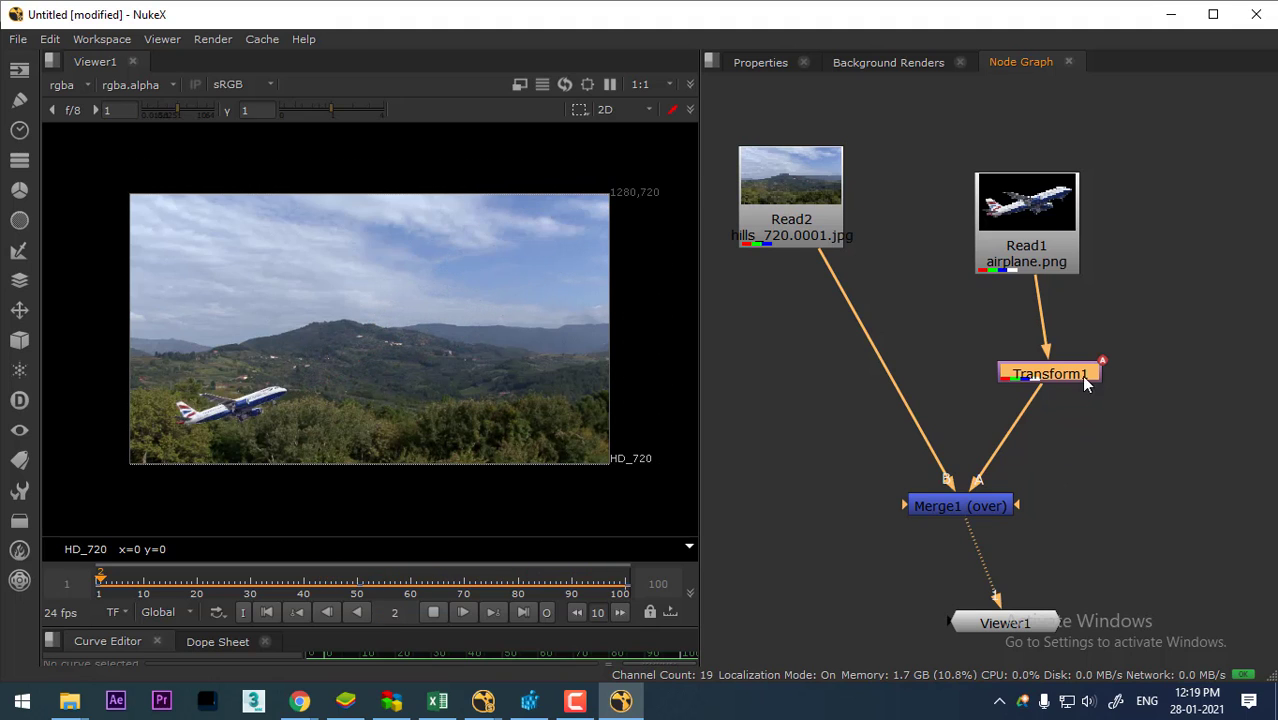
pyautogui.moveTo(906, 266); pyautogui.dragTo(948, 238)
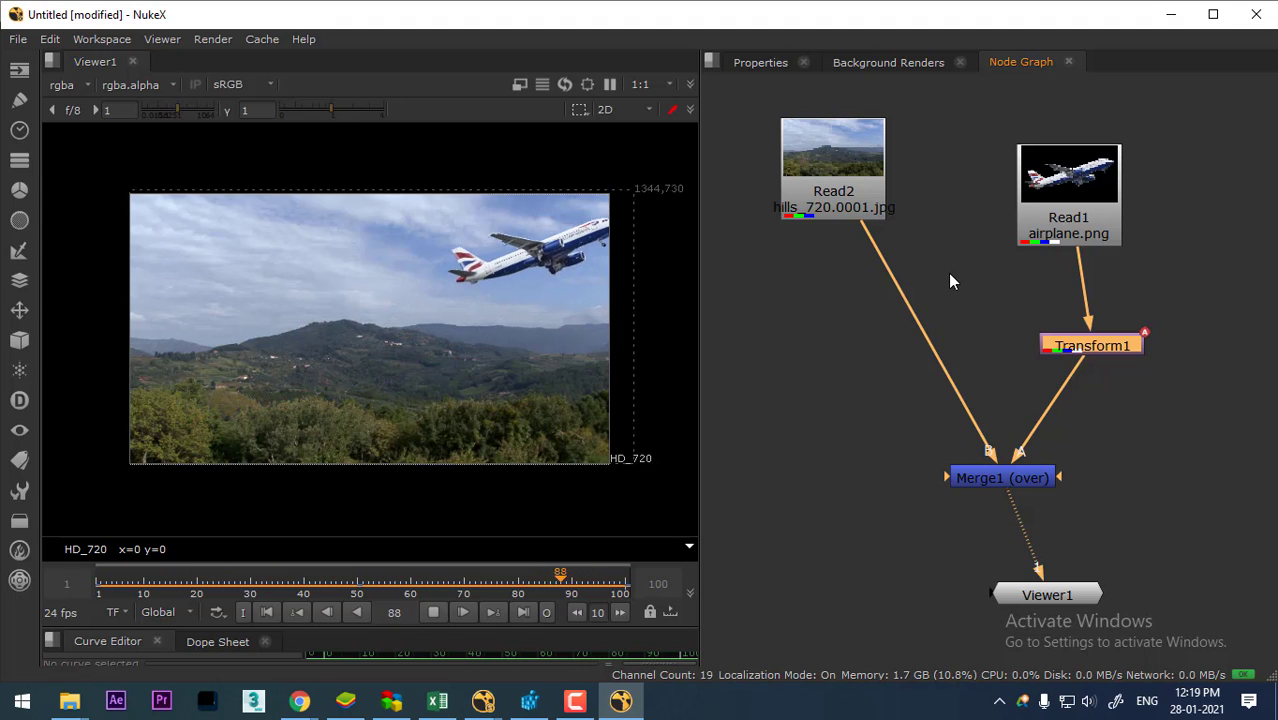
pyautogui.click(808, 325)
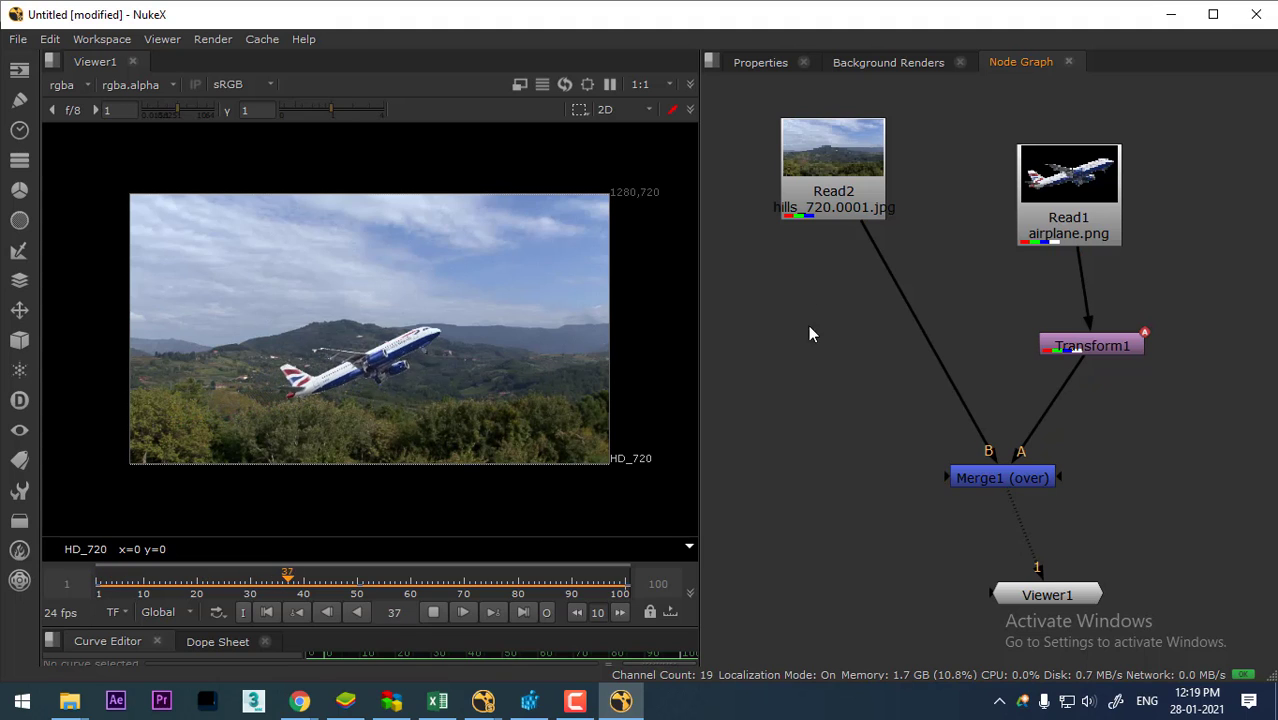
pyautogui.moveTo(851, 219); pyautogui.dragTo(841, 210)
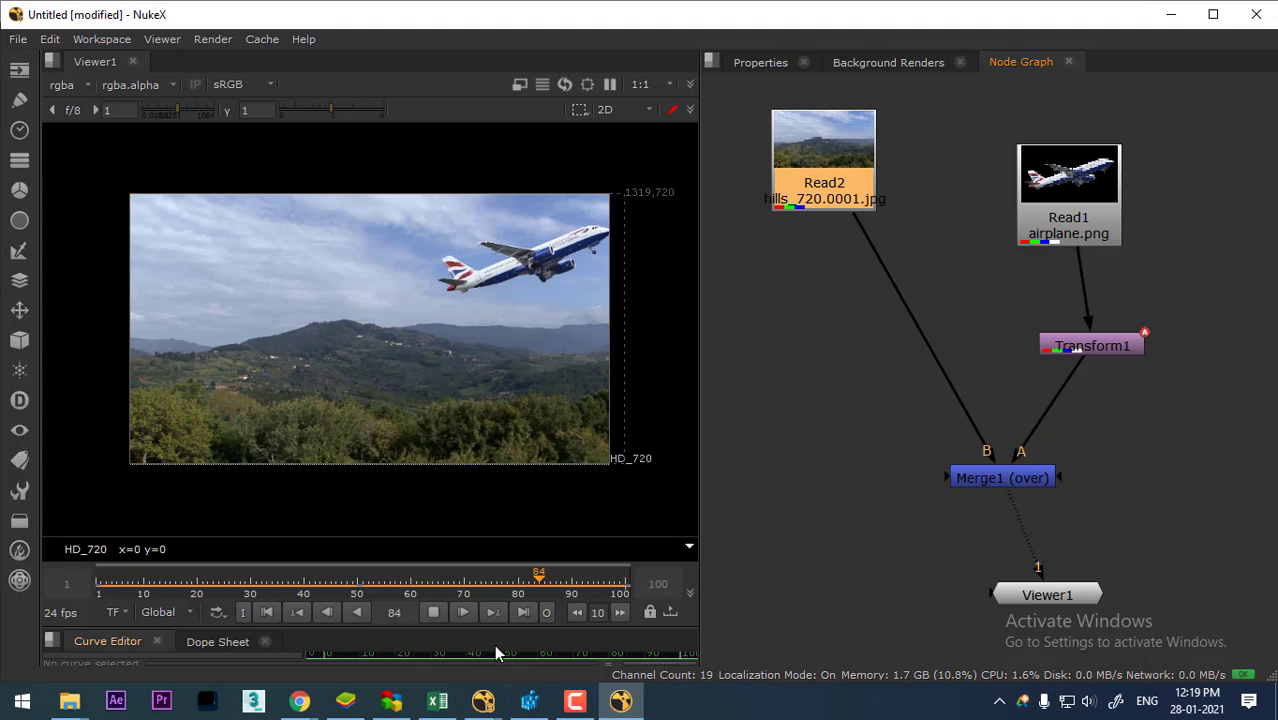
# Remove the Copy node so Read2 feeds Merge1 directly, fit the viewer and stop at frame 70.
pyautogui.press('k')
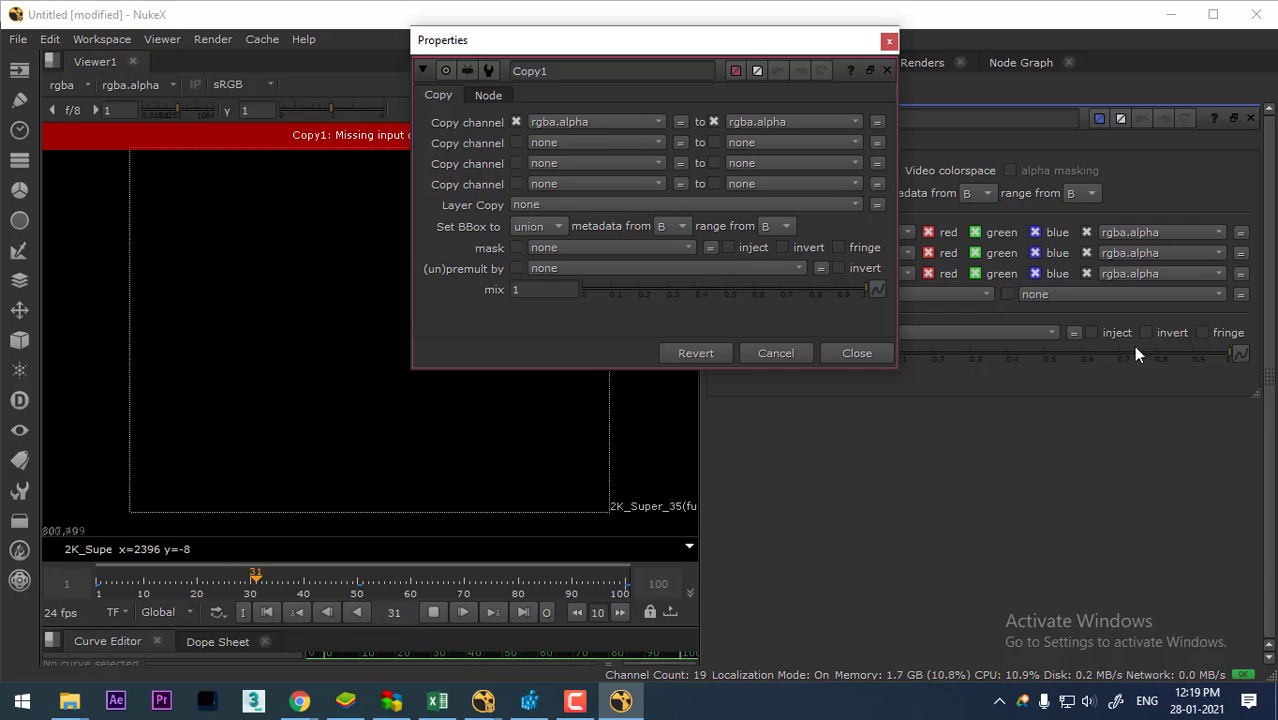
pyautogui.click(855, 356)
pyautogui.click(1021, 62)
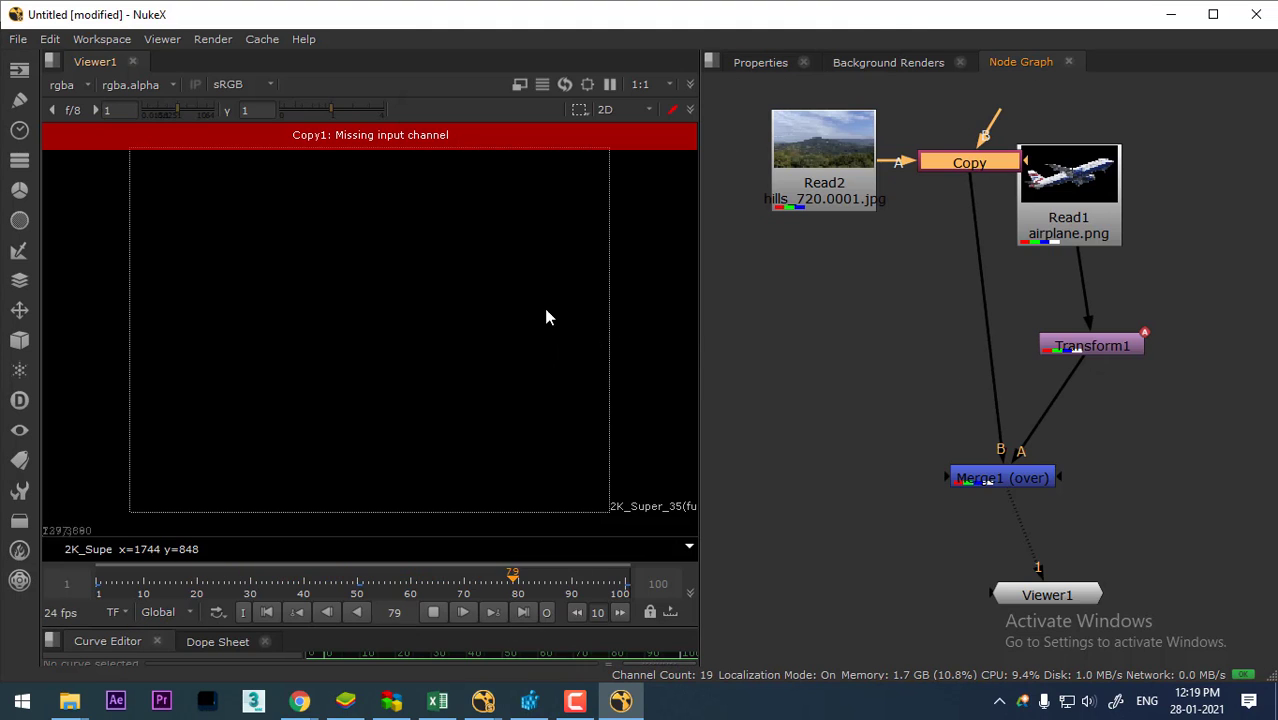
pyautogui.moveTo(979, 162); pyautogui.dragTo(860, 339)
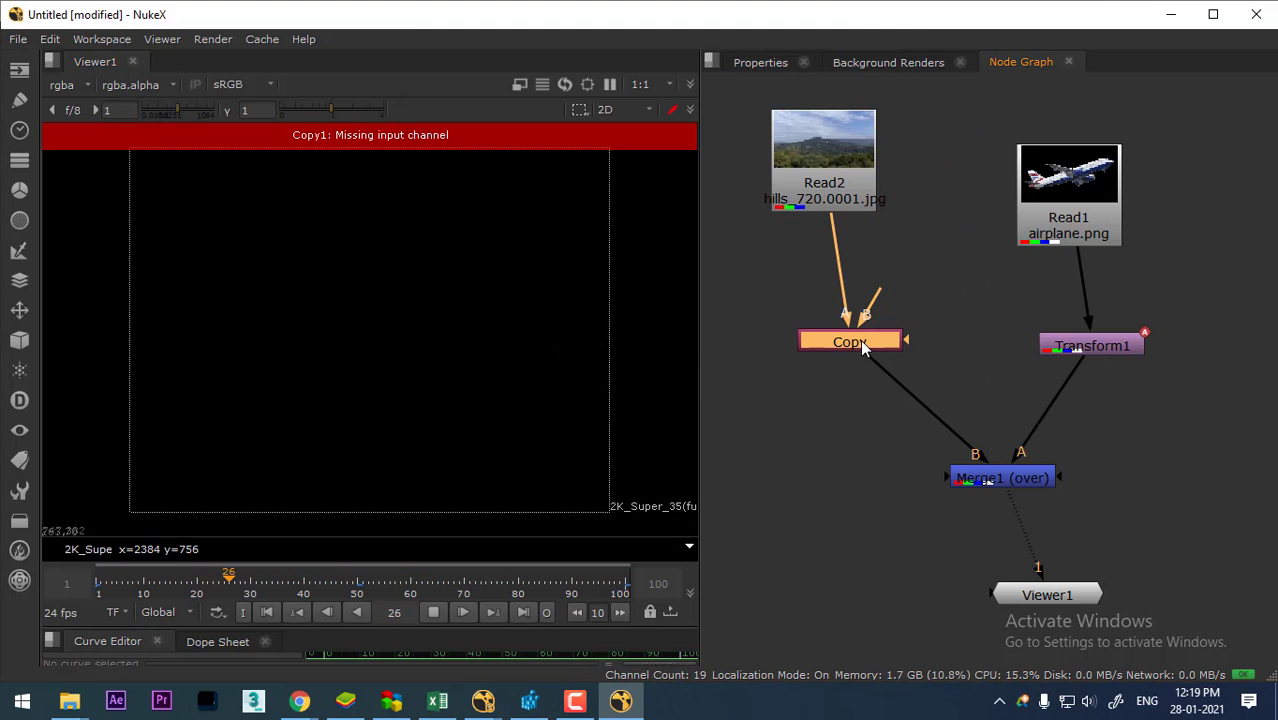
pyautogui.hotkey('ctrl', 'z')
pyautogui.hotkey('ctrl', 'z')
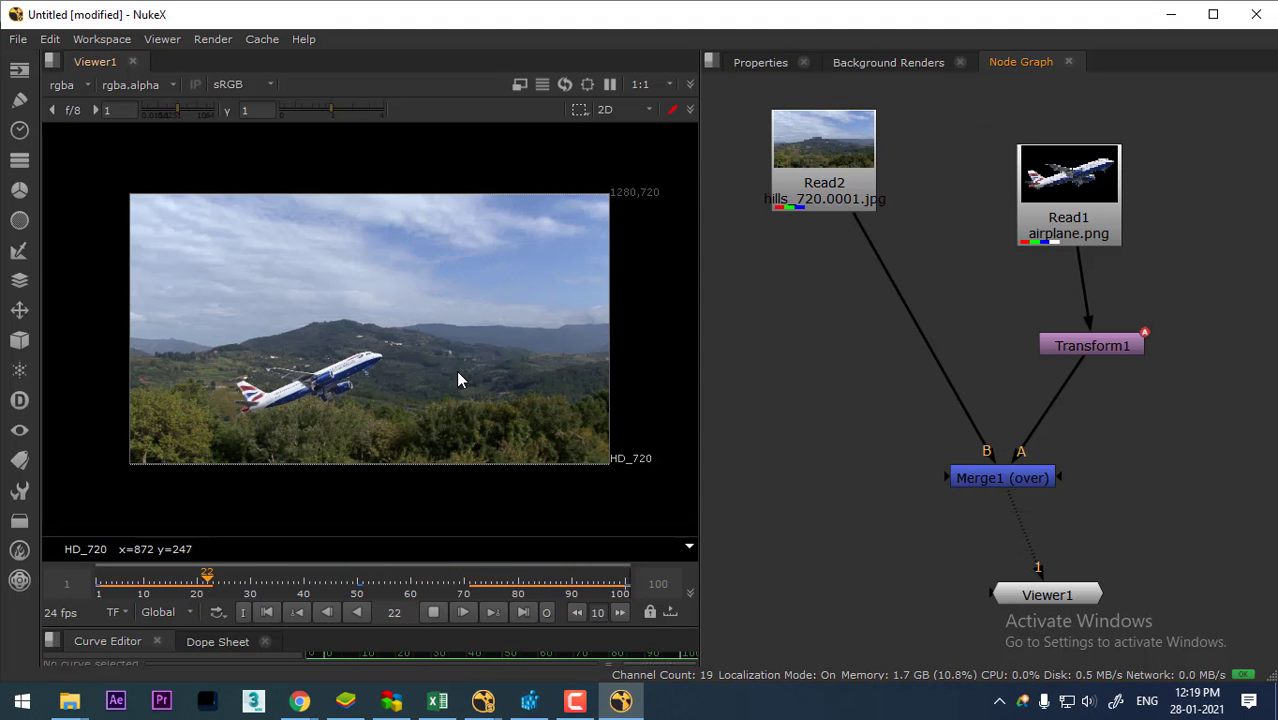
pyautogui.press('f')
pyautogui.press('f')
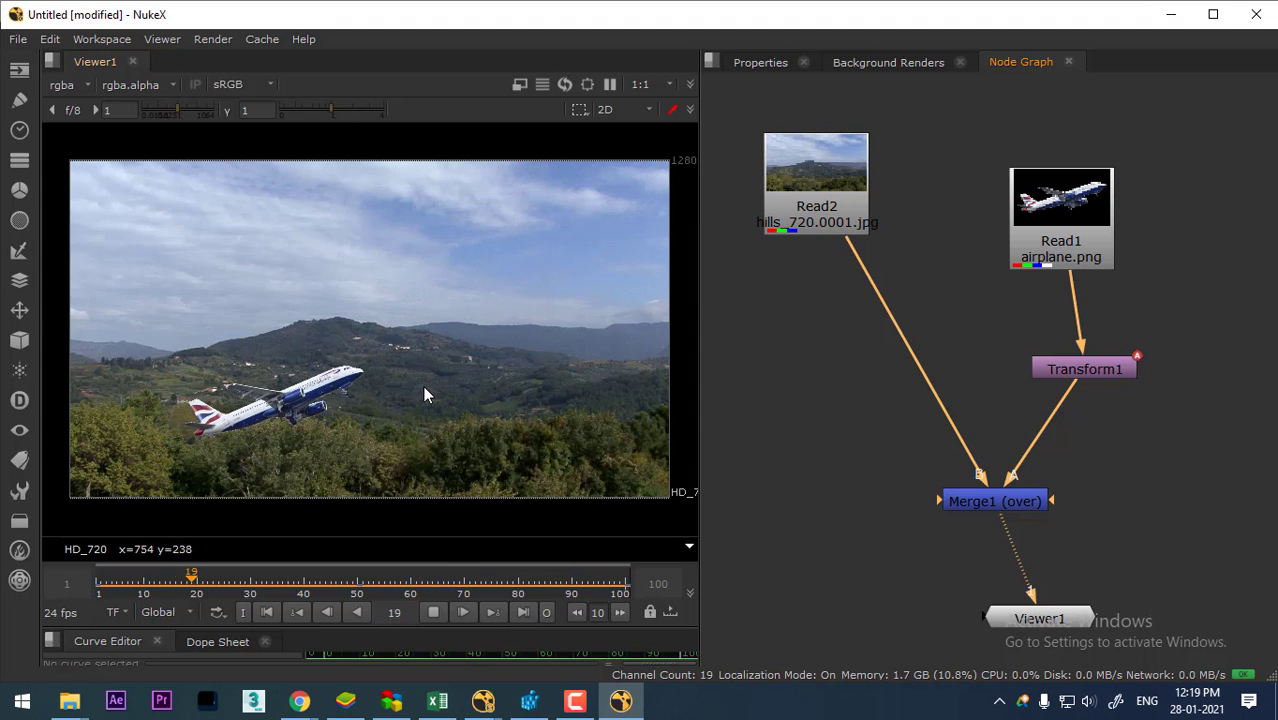
pyautogui.click(433, 614)
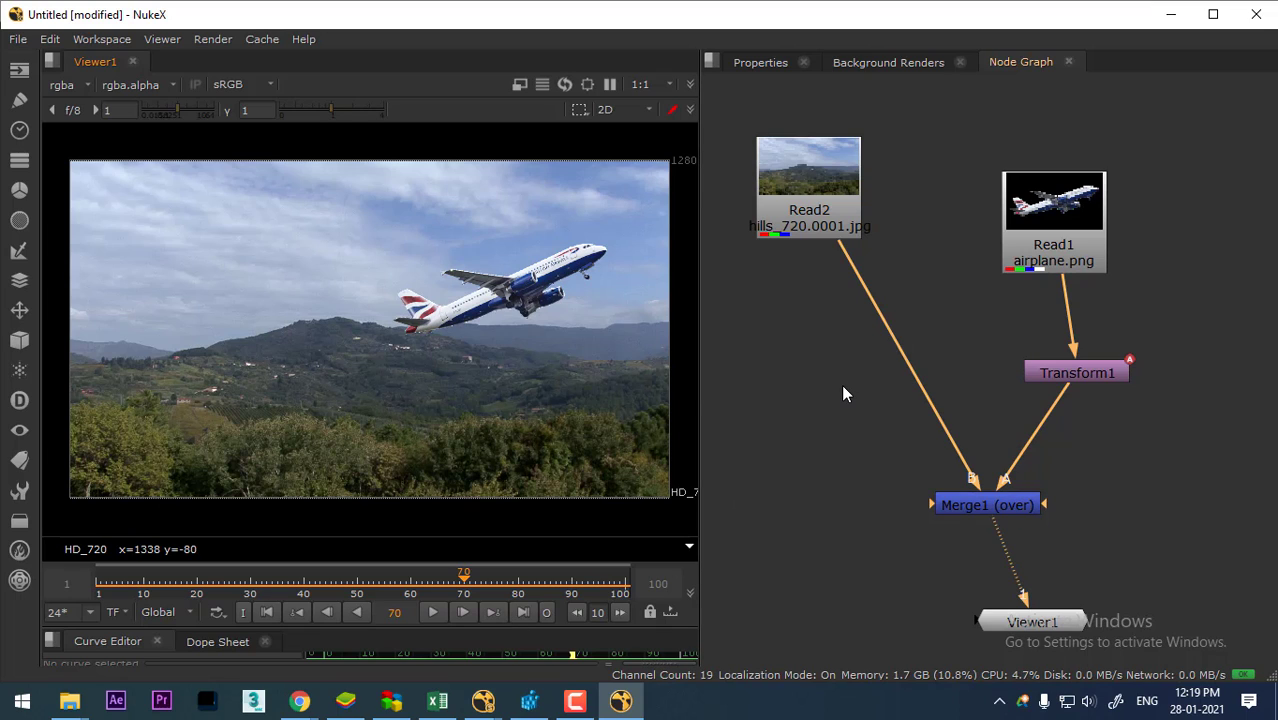
# Add a Grade node, drop Grade1 onto the Read2–Merge1 link and move its properties aside.
pyautogui.press('Tab')
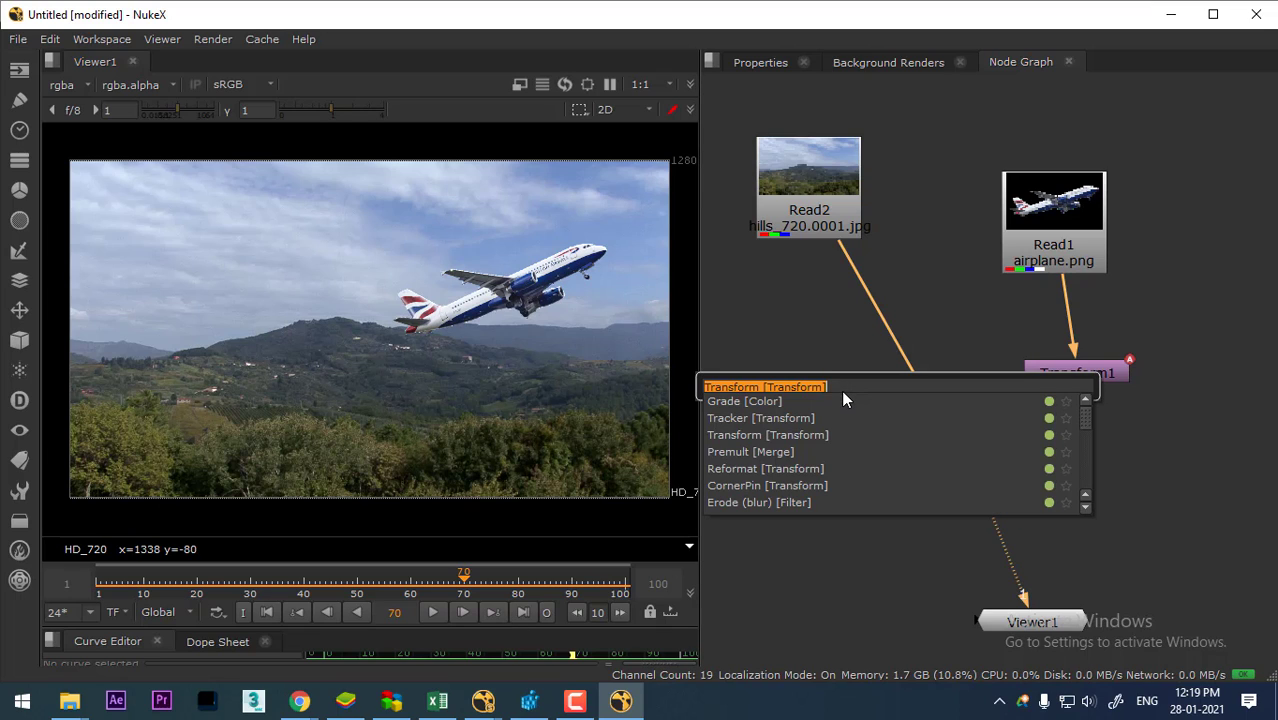
pyautogui.write('g')
pyautogui.press('Return')
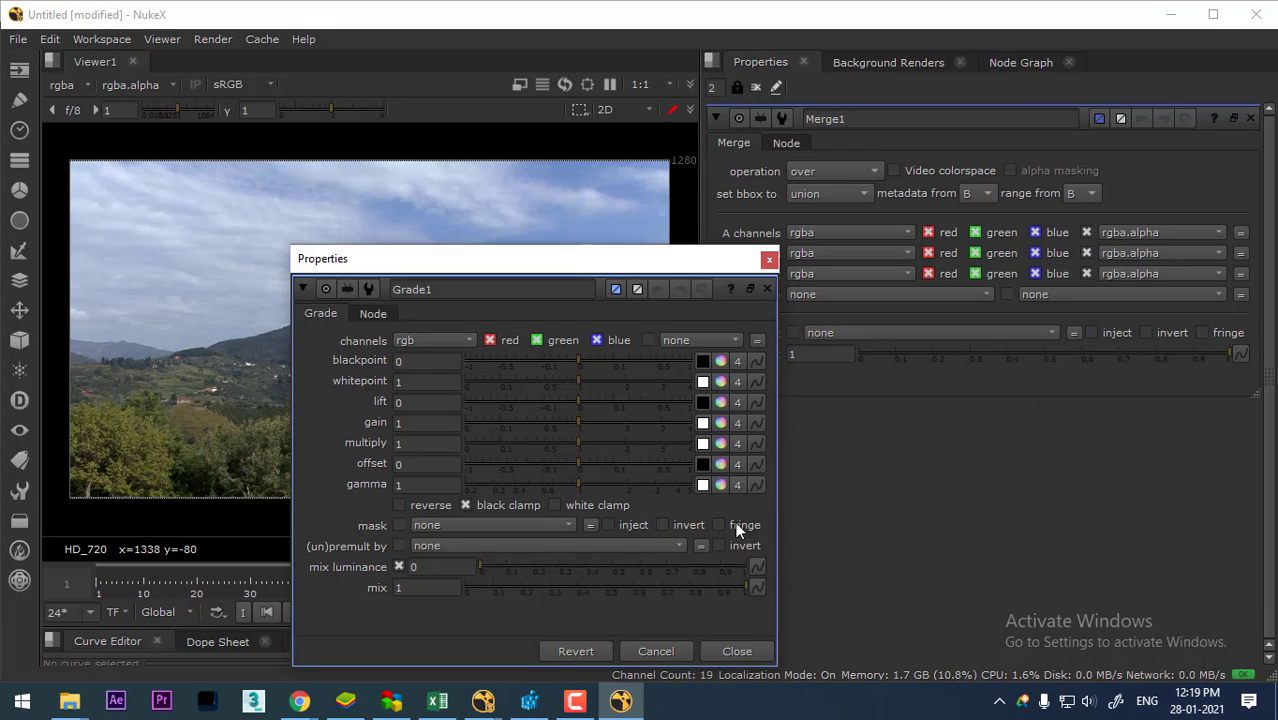
pyautogui.click(1021, 62)
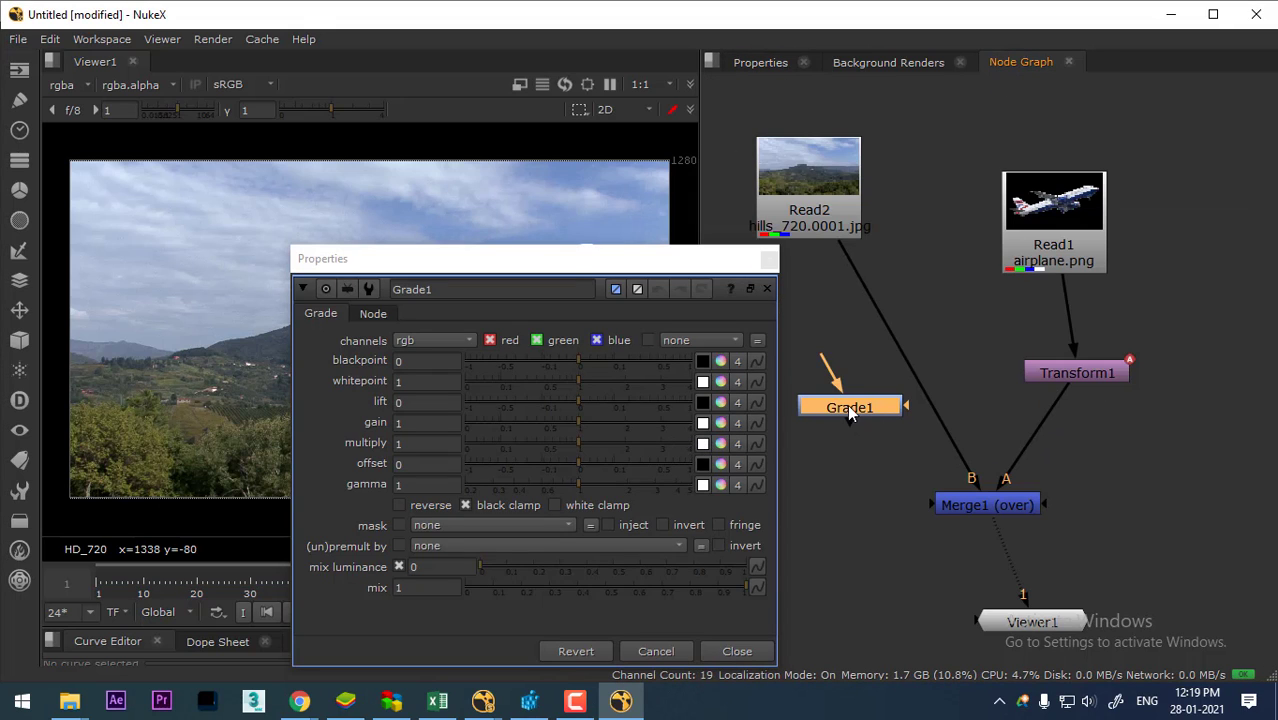
pyautogui.moveTo(848, 405)
pyautogui.mouseDown()
pyautogui.moveTo(922, 360)
pyautogui.moveTo(848, 392)
pyautogui.mouseUp()
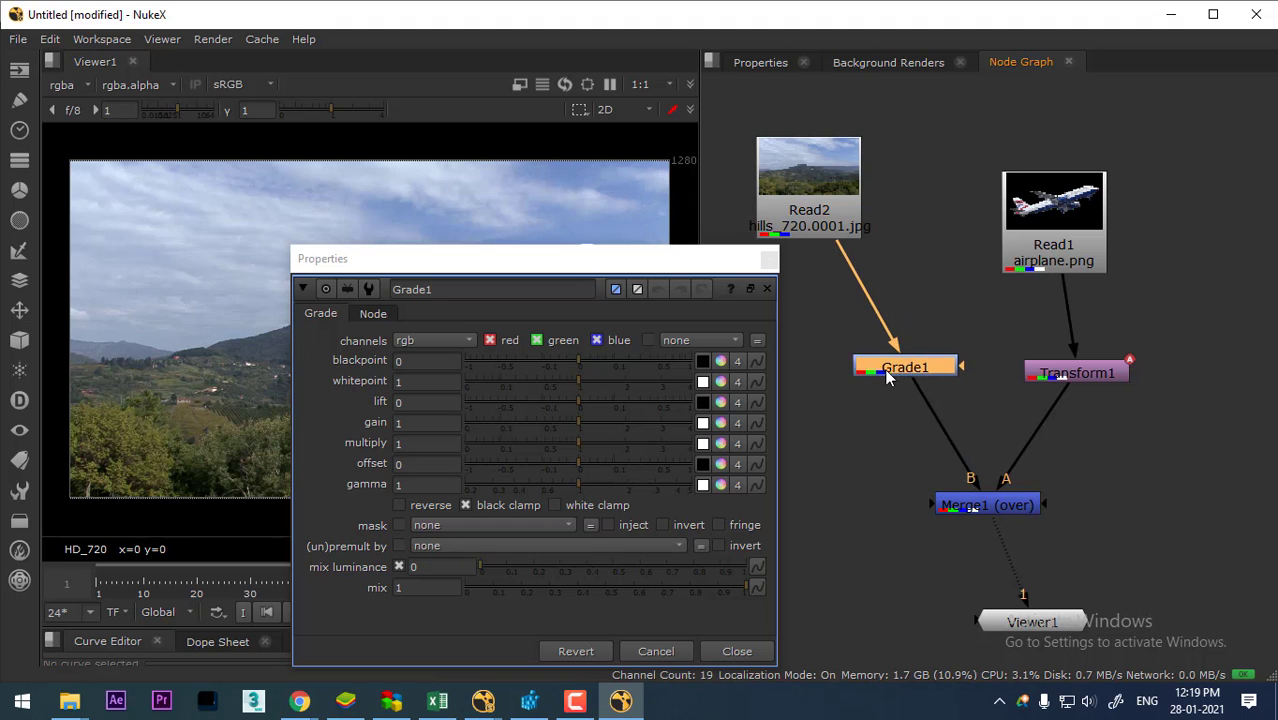
pyautogui.moveTo(633, 260); pyautogui.dragTo(1032, 273)
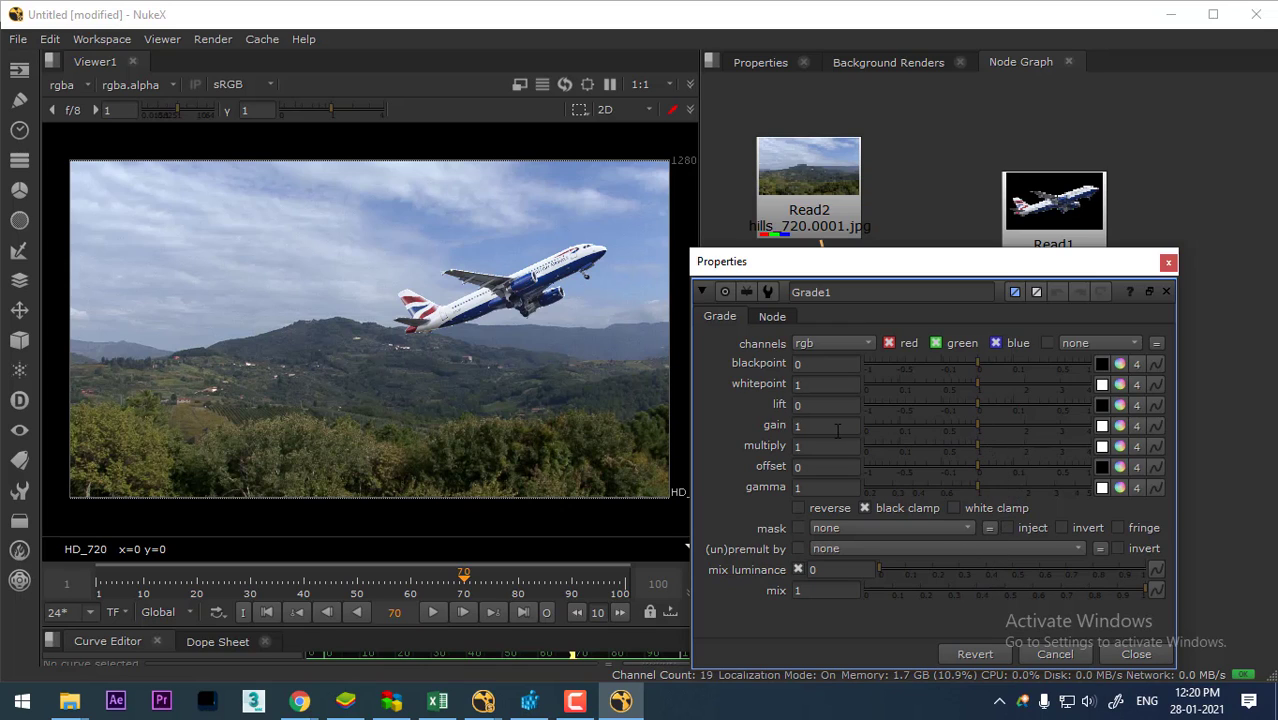
# Split Grade1's gain into channels and set red 1.8, green 0.78, blue 0.58.
pyautogui.click(1119, 426)
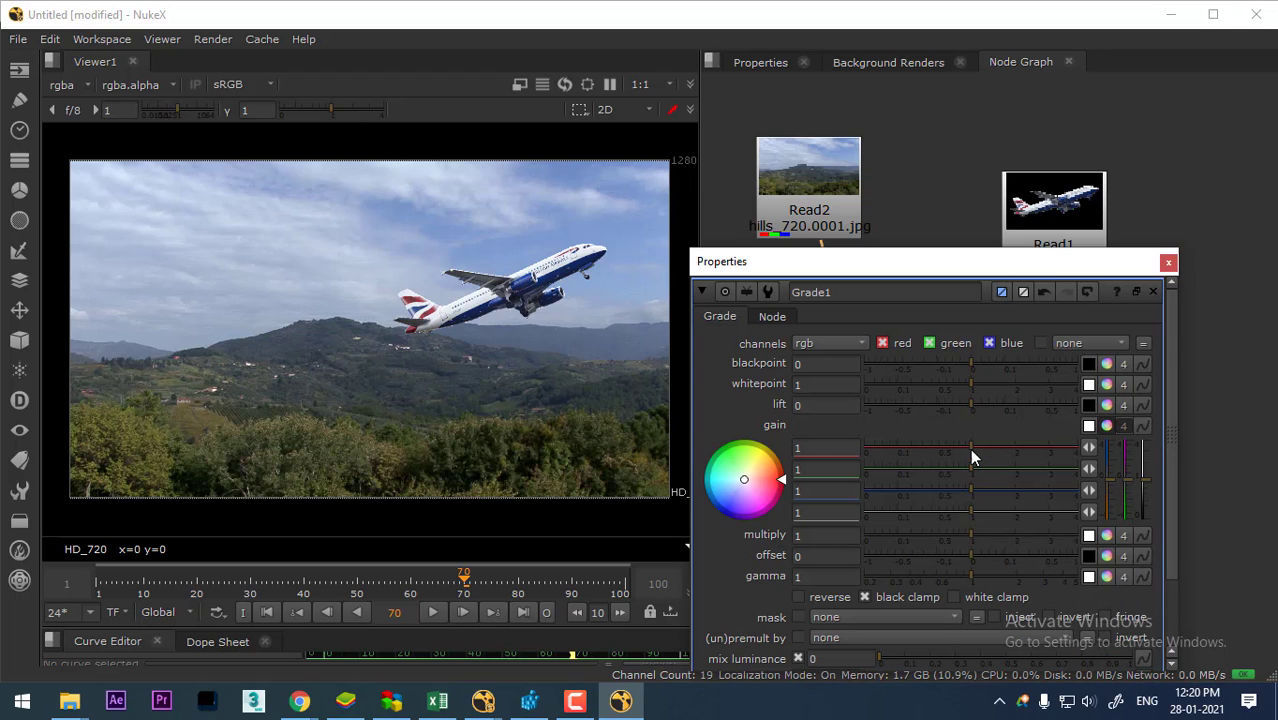
pyautogui.moveTo(971, 451); pyautogui.dragTo(989, 451)
pyautogui.moveTo(990, 451); pyautogui.dragTo(998, 451)
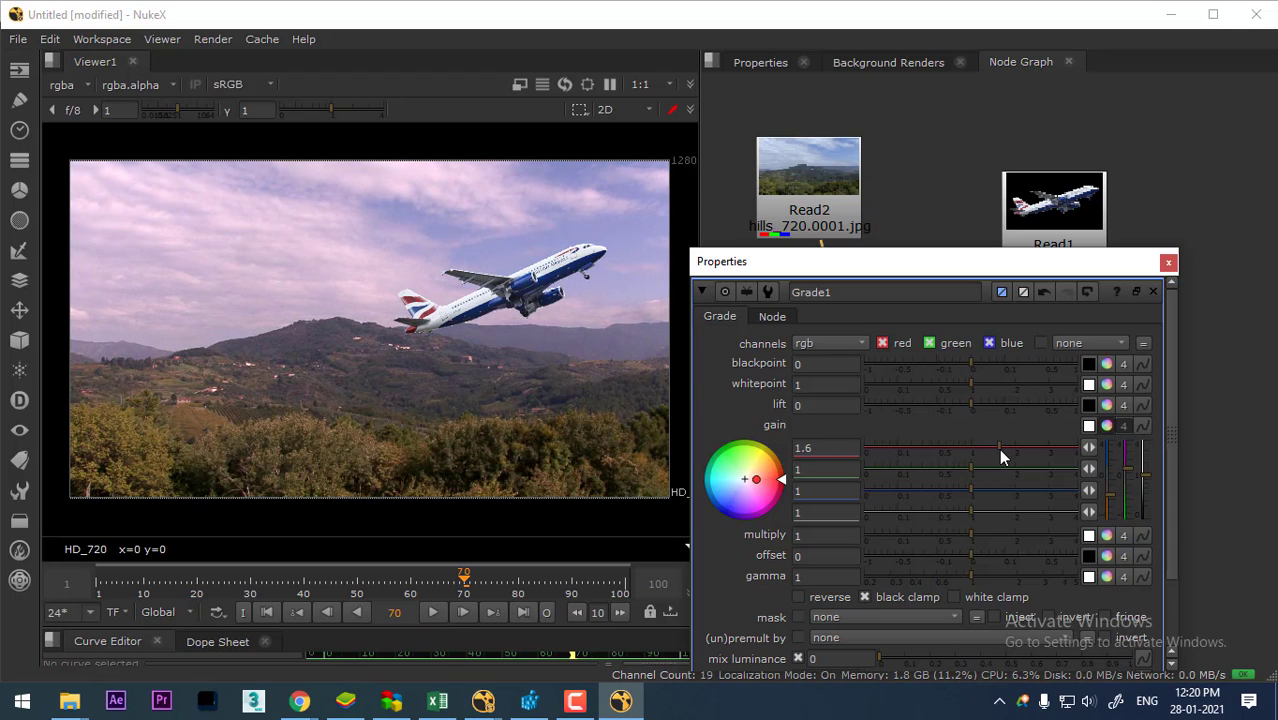
pyautogui.moveTo(1000, 452); pyautogui.dragTo(958, 471)
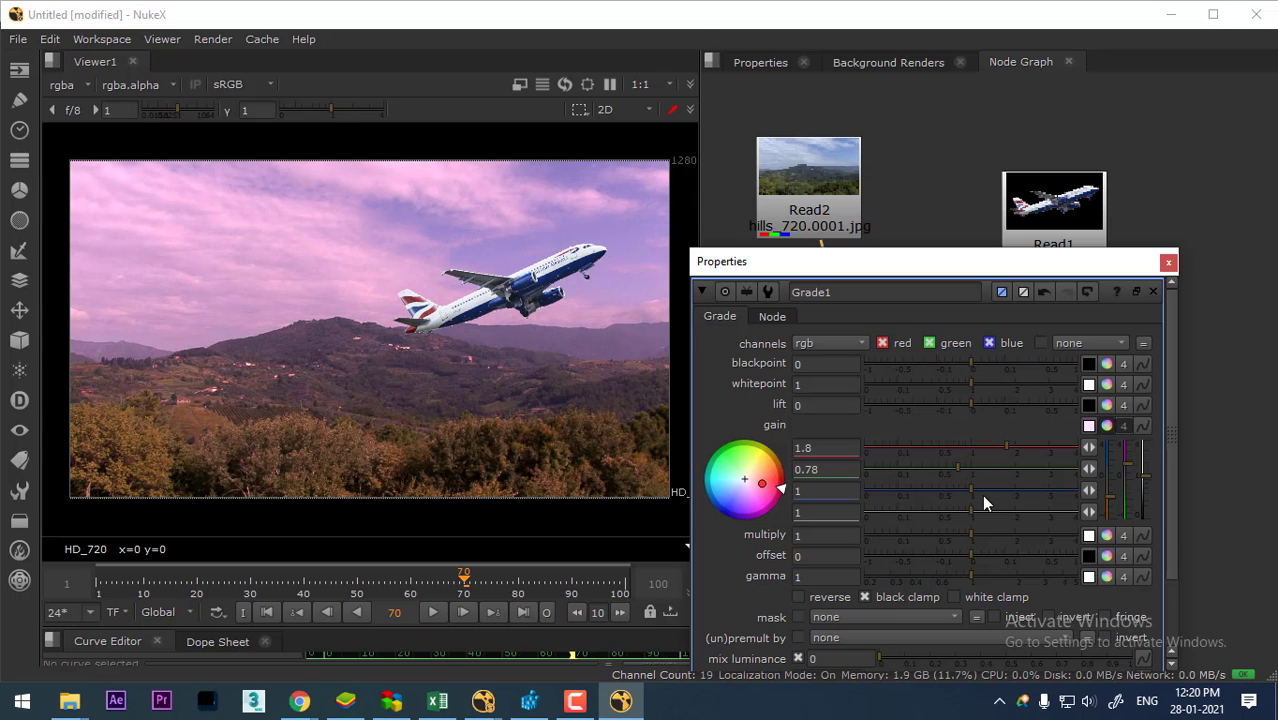
pyautogui.moveTo(971, 491); pyautogui.dragTo(955, 489)
pyautogui.moveTo(955, 489); pyautogui.dragTo(944, 489)
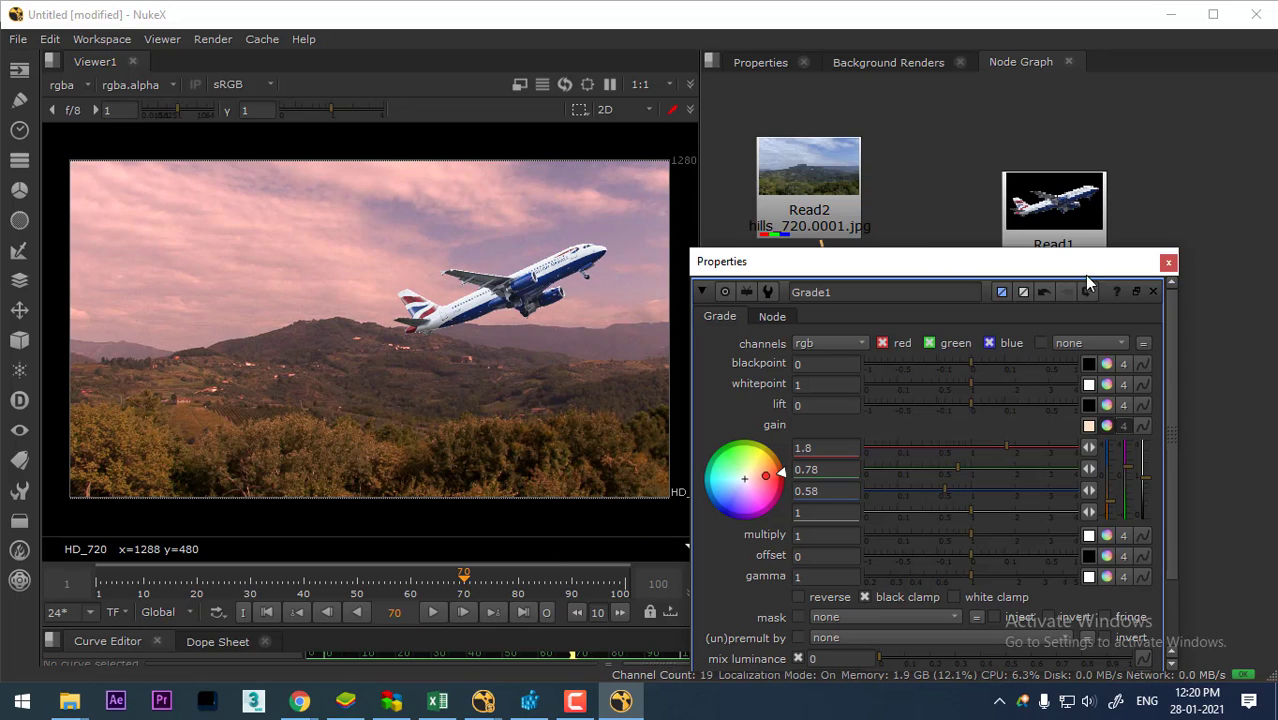
# Zoom and pan the viewer to frame the whole airplane, and nudge Read1 up slightly.
pyautogui.click(1167, 262)
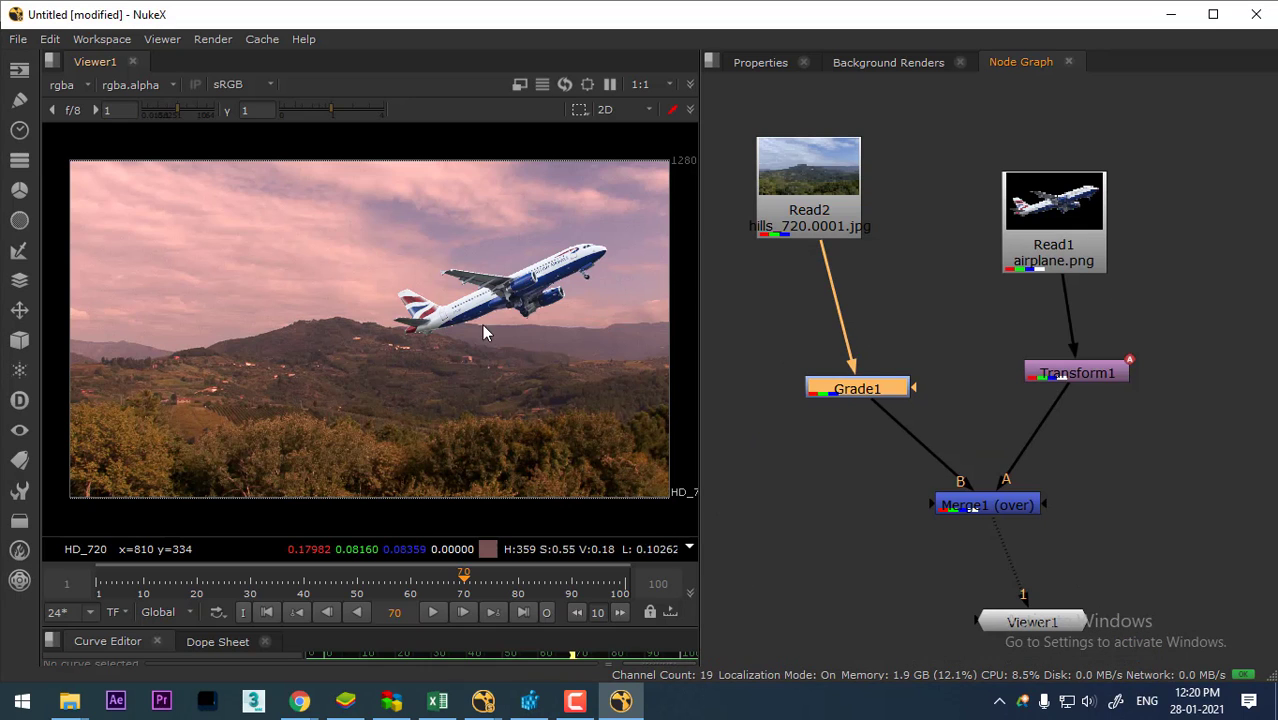
pyautogui.scroll(2, 498, 307)
pyautogui.scroll(2, 501, 303)
pyautogui.moveTo(501, 303); pyautogui.dragTo(320, 383)
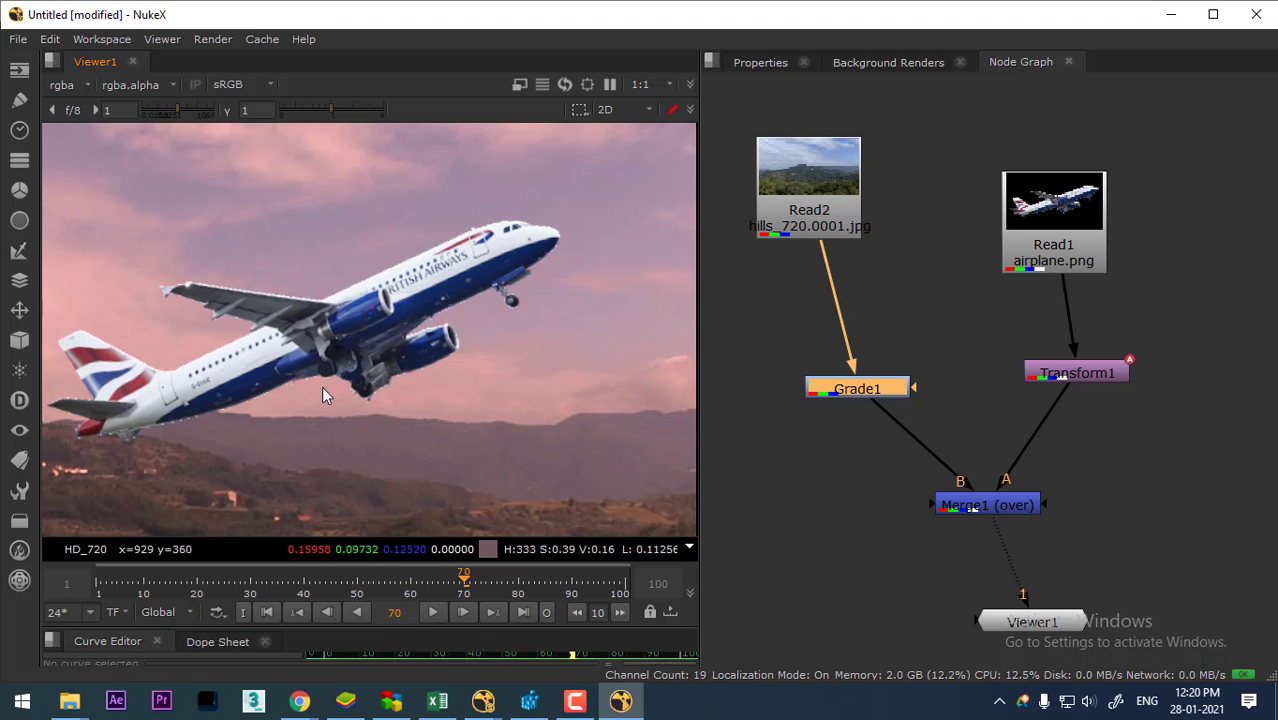
pyautogui.moveTo(1079, 237); pyautogui.dragTo(1077, 209)
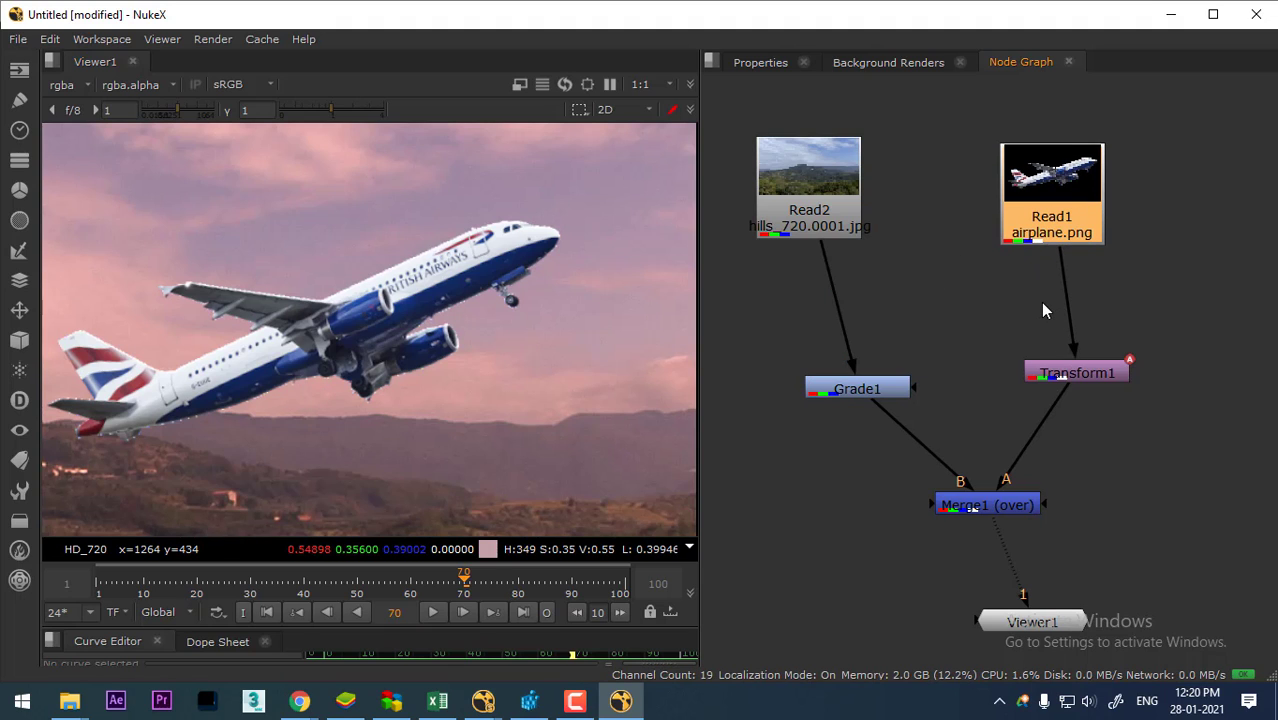
pyautogui.press('Tab')
# Add a Premult node and place it between Read1 and Transform1.
pyautogui.write('p')
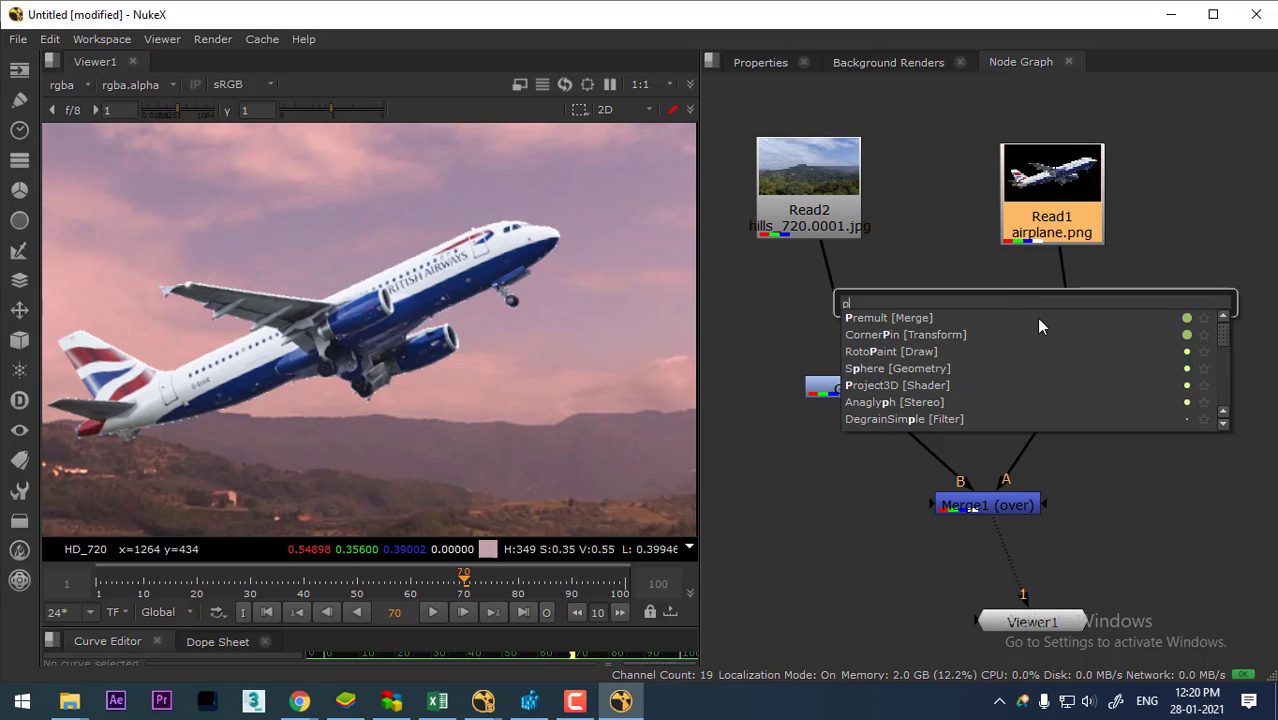
pyautogui.write('re')
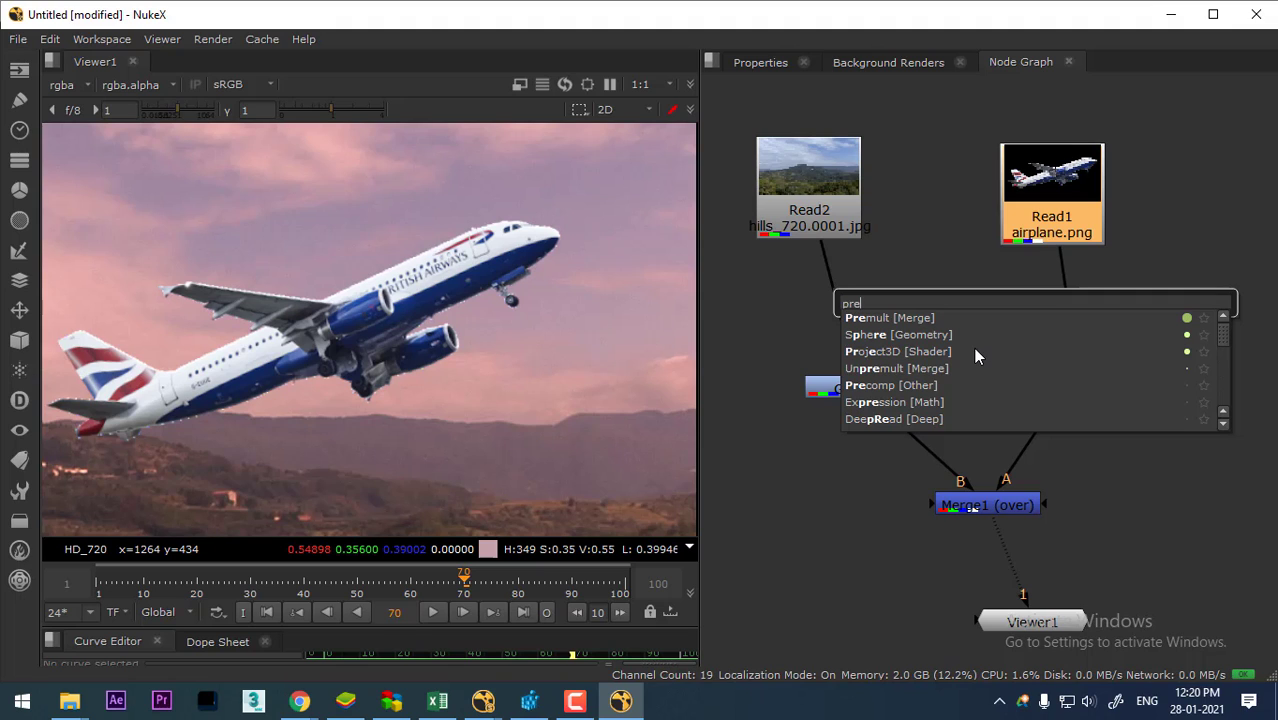
pyautogui.click(894, 318)
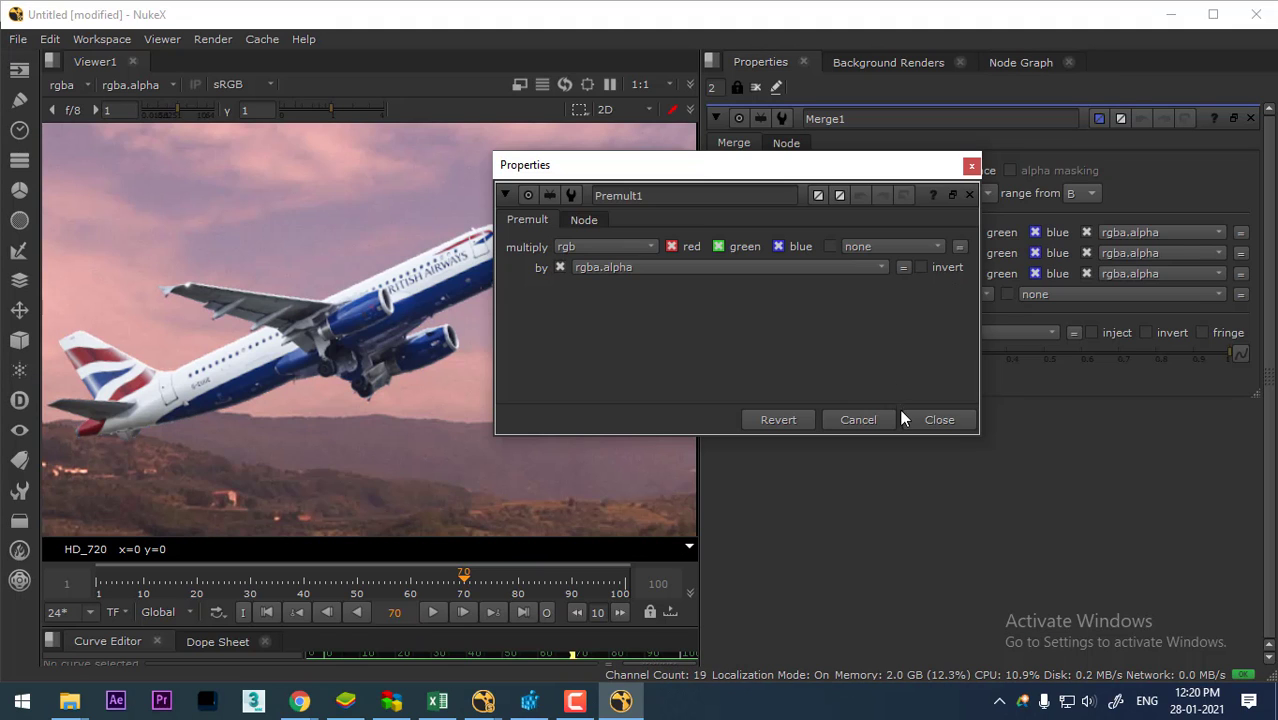
pyautogui.click(938, 419)
pyautogui.click(1064, 70)
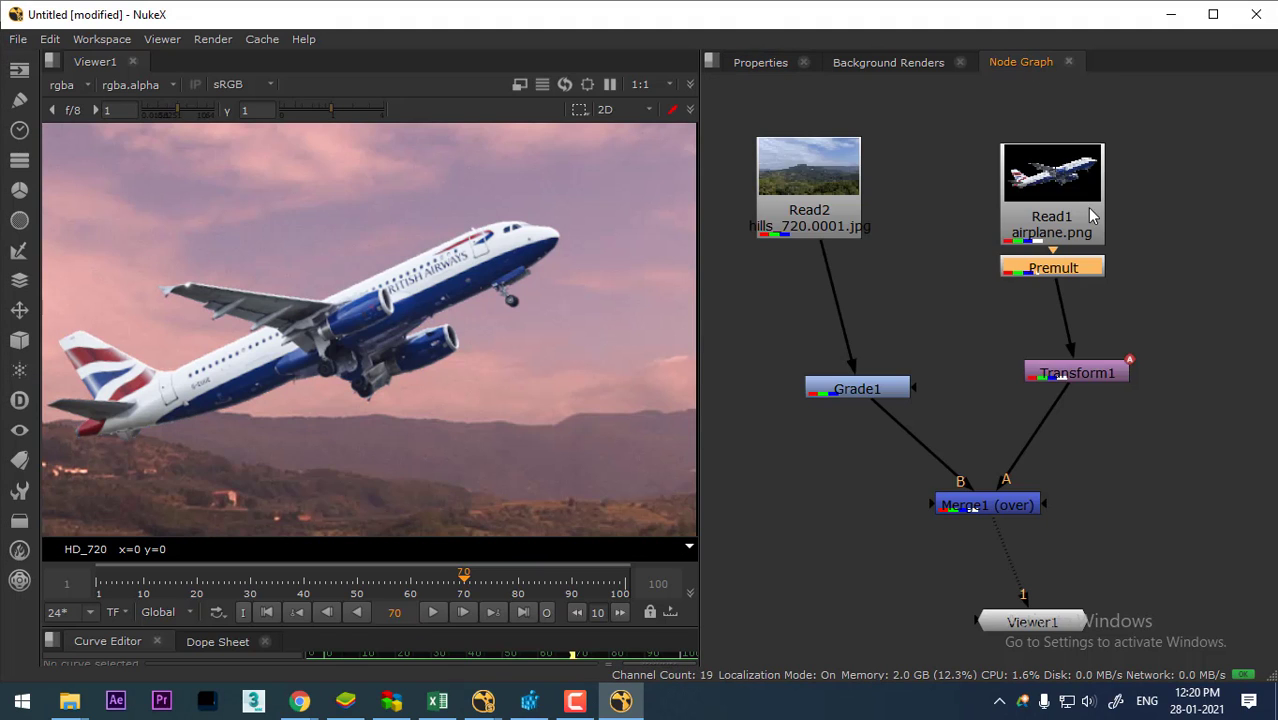
pyautogui.moveTo(1070, 272); pyautogui.dragTo(1079, 313)
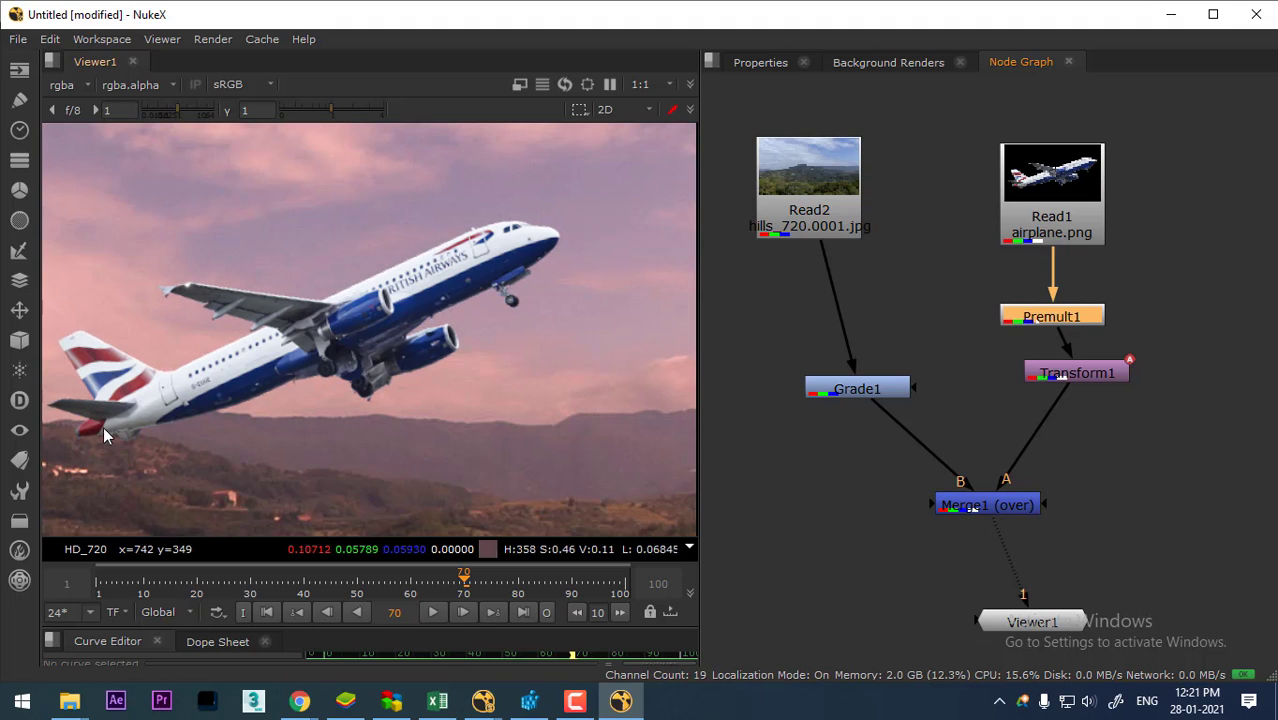
# Tidy the node graph by aligning Premult1, Transform1, Grade1 and Merge1 and adding elbow dots.
pyautogui.press('d')
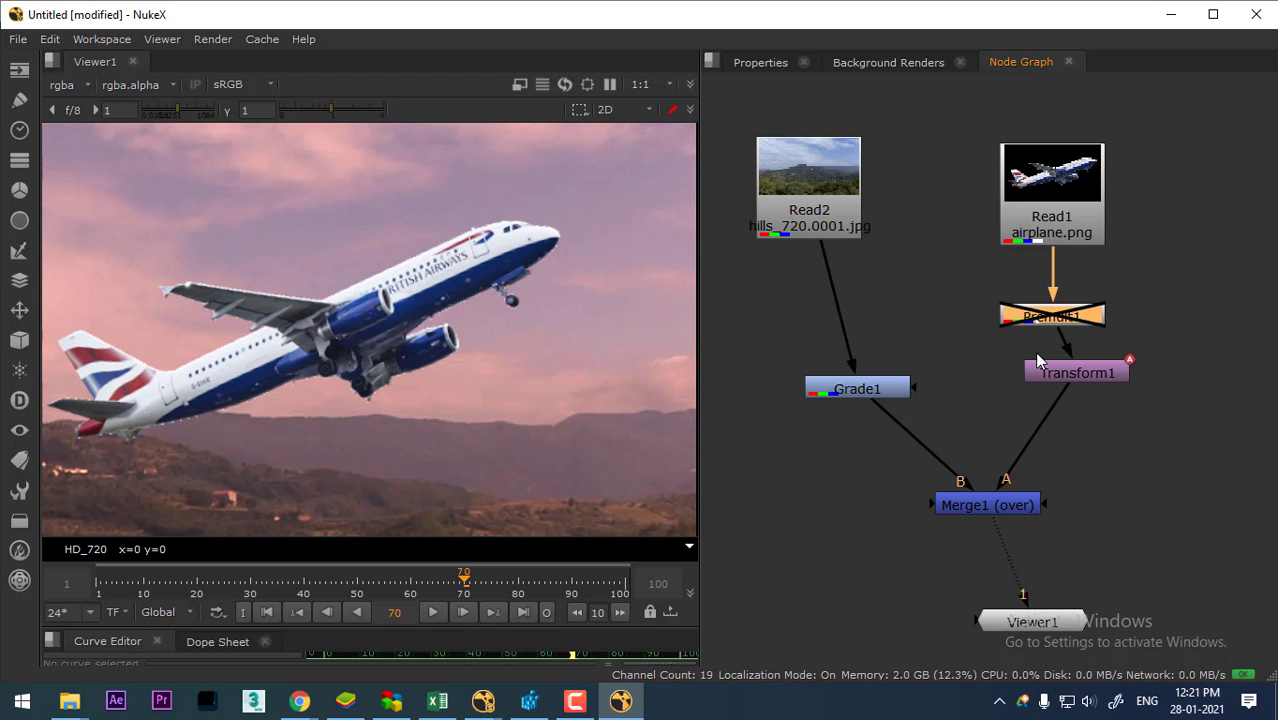
pyautogui.press('d')
pyautogui.press('d')
pyautogui.moveTo(1064, 316); pyautogui.dragTo(1079, 316)
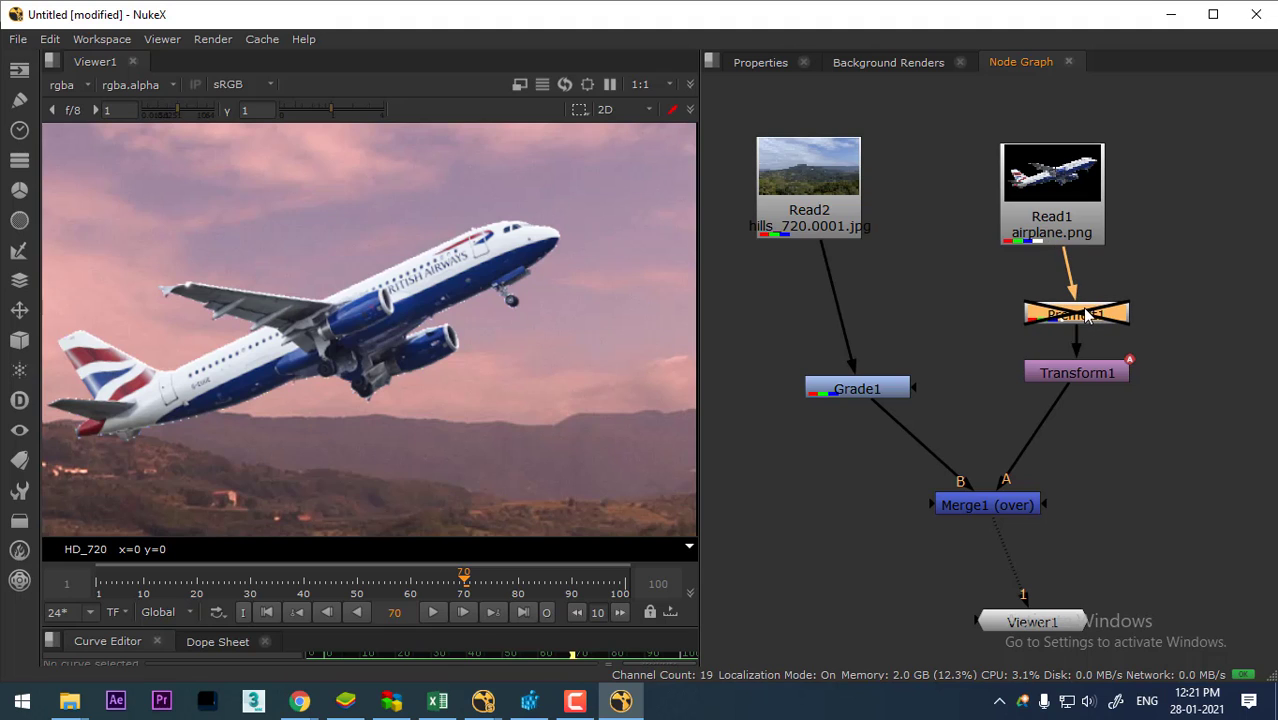
pyautogui.moveTo(1079, 378); pyautogui.dragTo(1079, 381)
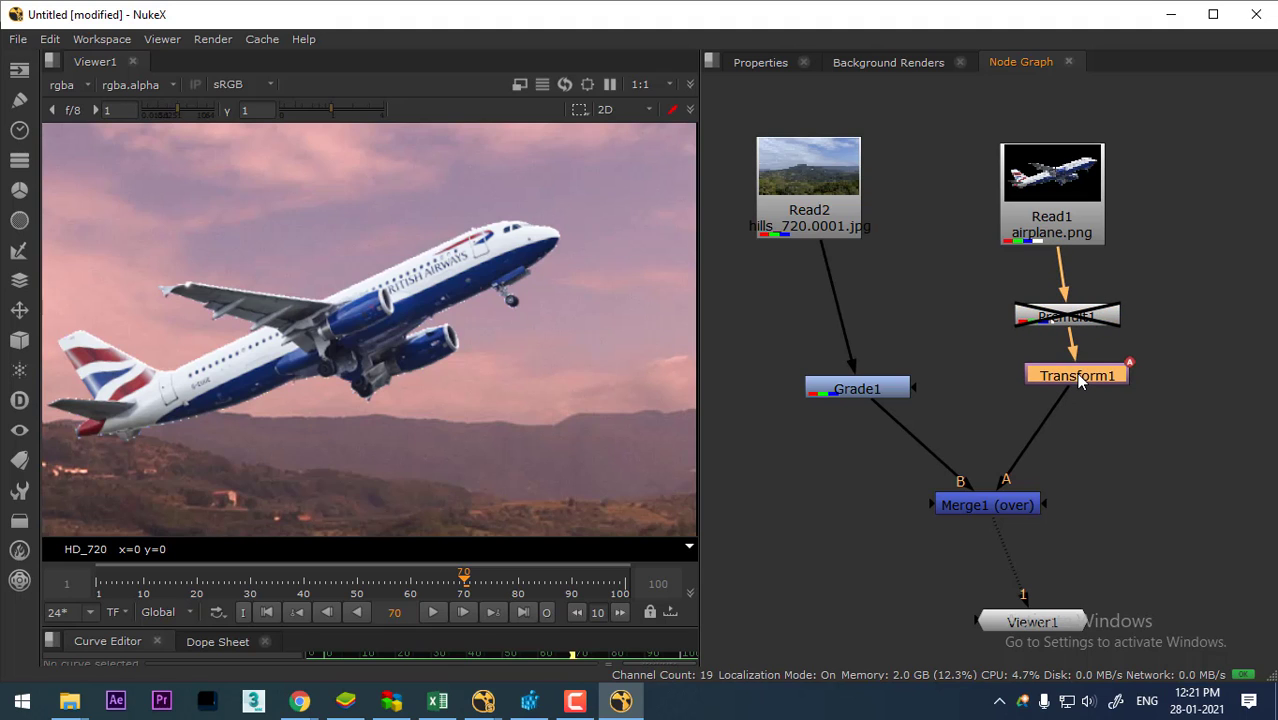
pyautogui.moveTo(939, 405)
pyautogui.mouseDown()
pyautogui.moveTo(980, 397)
pyautogui.moveTo(880, 387)
pyautogui.moveTo(880, 368)
pyautogui.mouseUp()
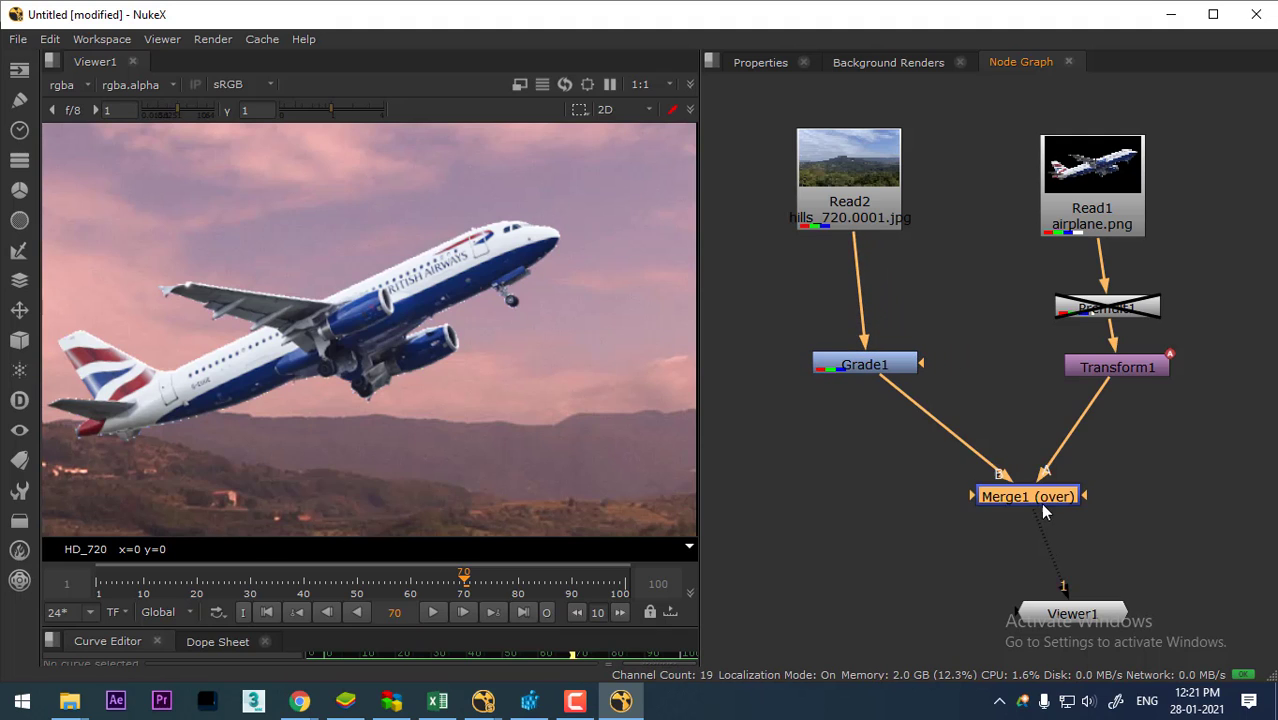
pyautogui.moveTo(1040, 502)
pyautogui.mouseDown()
pyautogui.moveTo(1046, 518)
pyautogui.moveTo(1159, 511)
pyautogui.mouseUp()
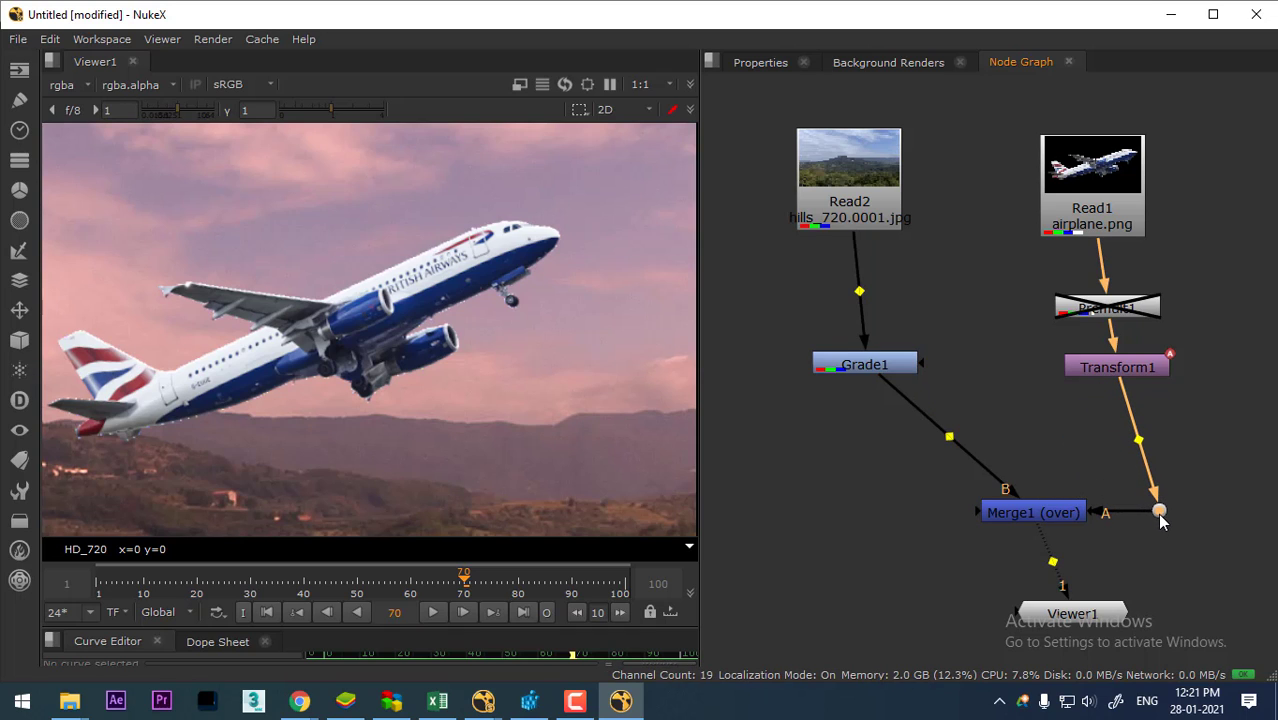
pyautogui.moveTo(949, 436); pyautogui.dragTo(886, 522)
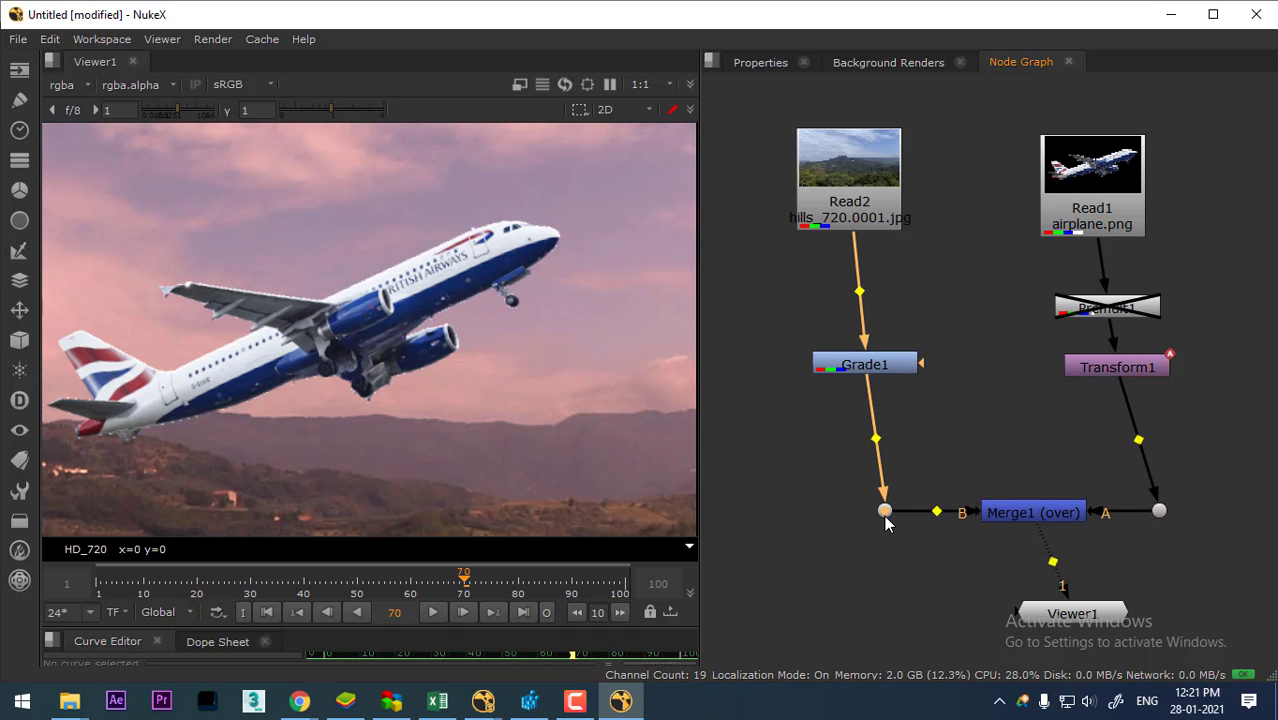
# Toggle Premult1 on and off to compare, leaving it enabled.
pyautogui.click(1125, 309)
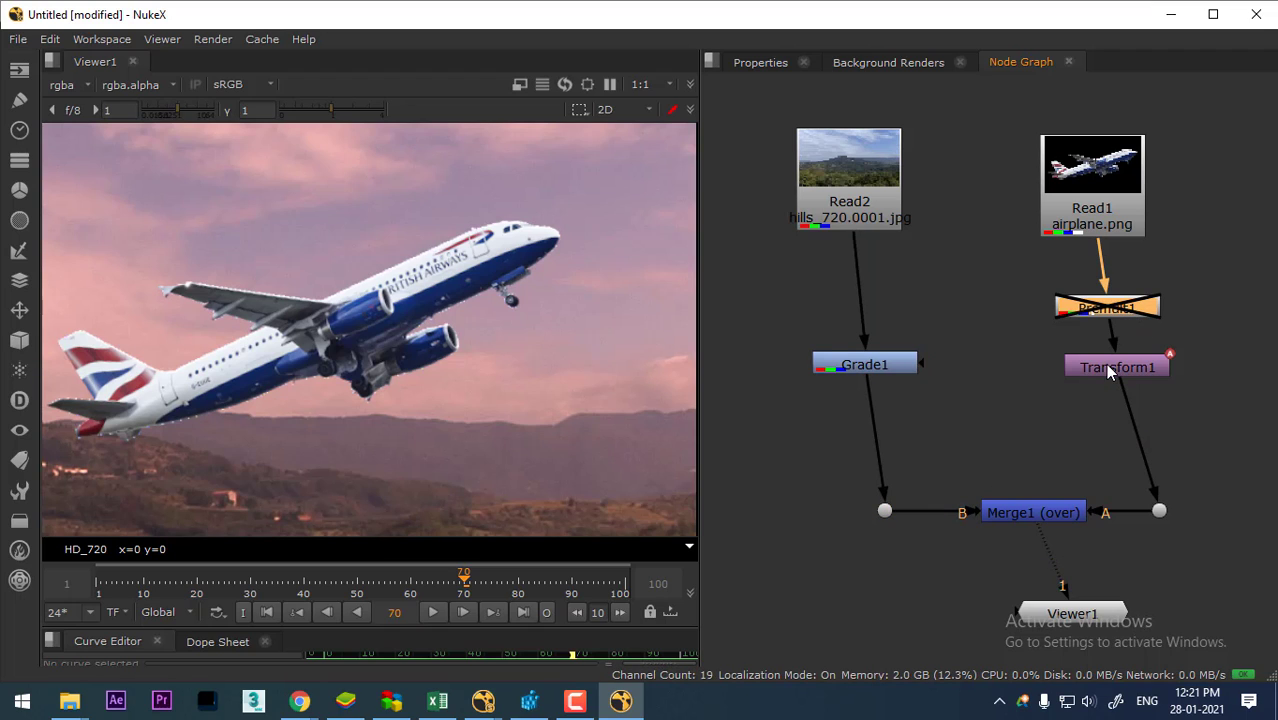
pyautogui.press('d')
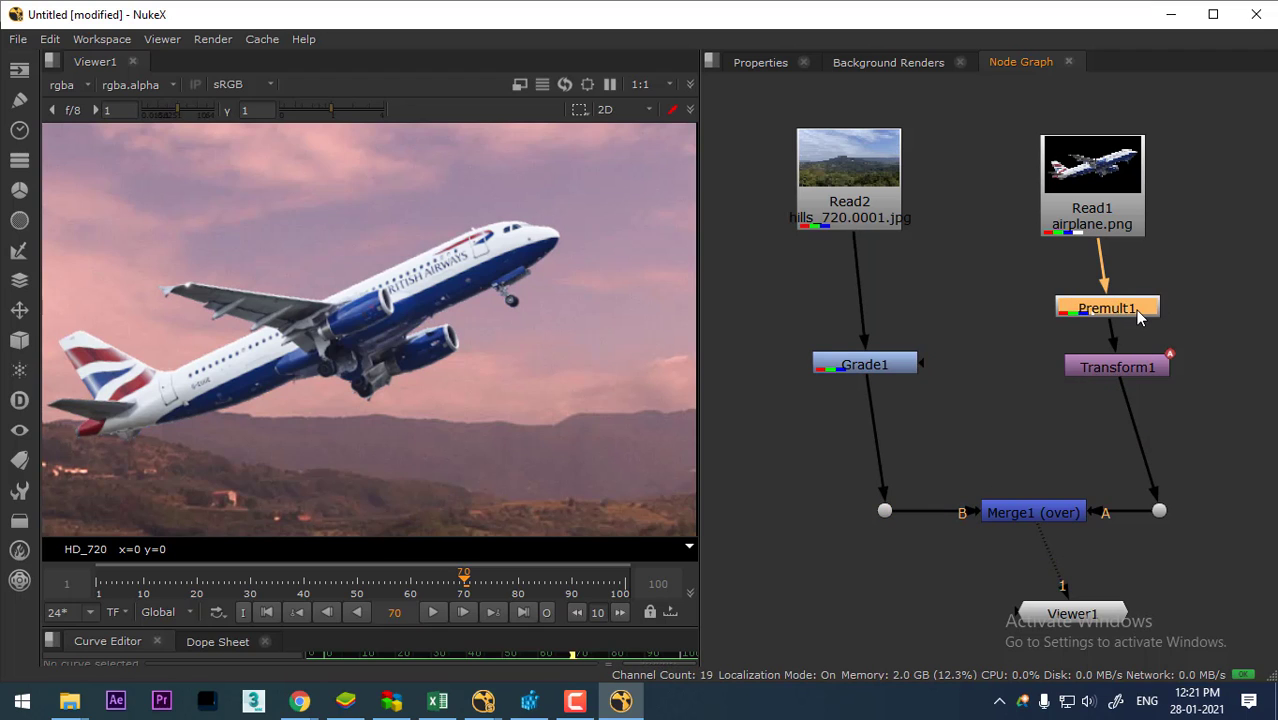
pyautogui.press('d')
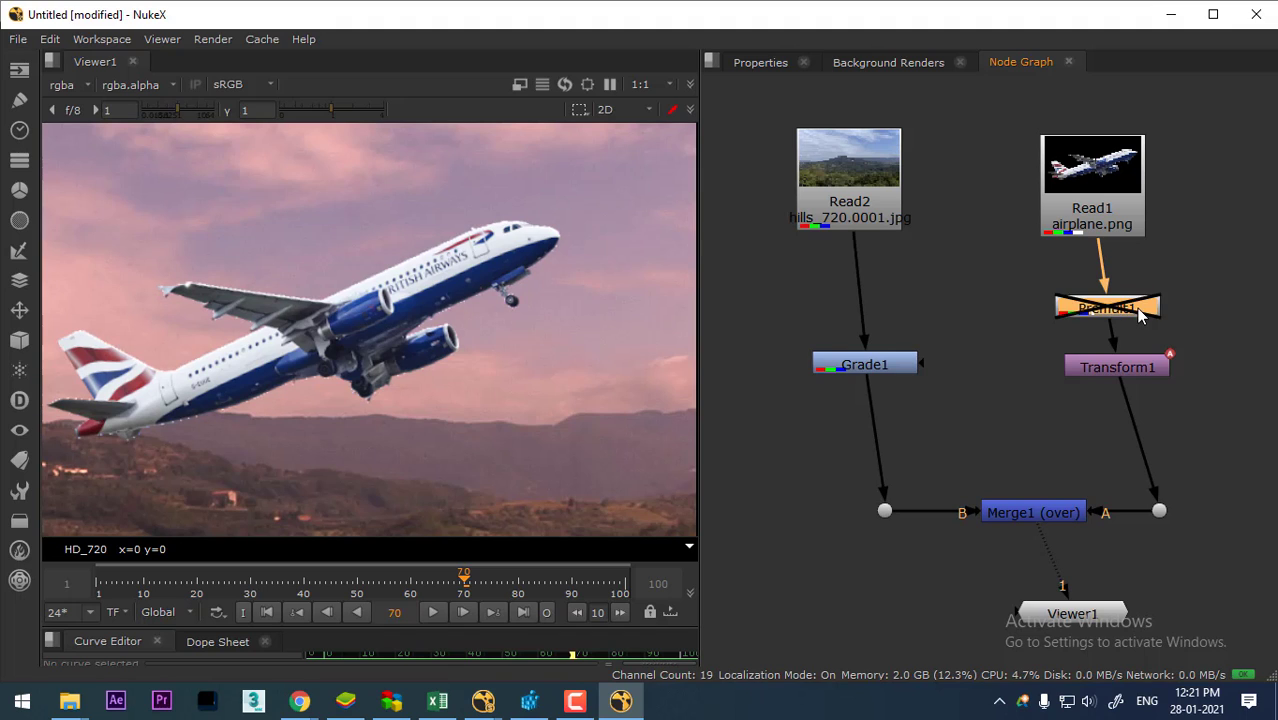
pyautogui.press('d')
# Move Read1, Premult1 and Transform1 slightly right and frame all nodes in the graph.
pyautogui.moveTo(1088, 396); pyautogui.dragTo(958, 406)
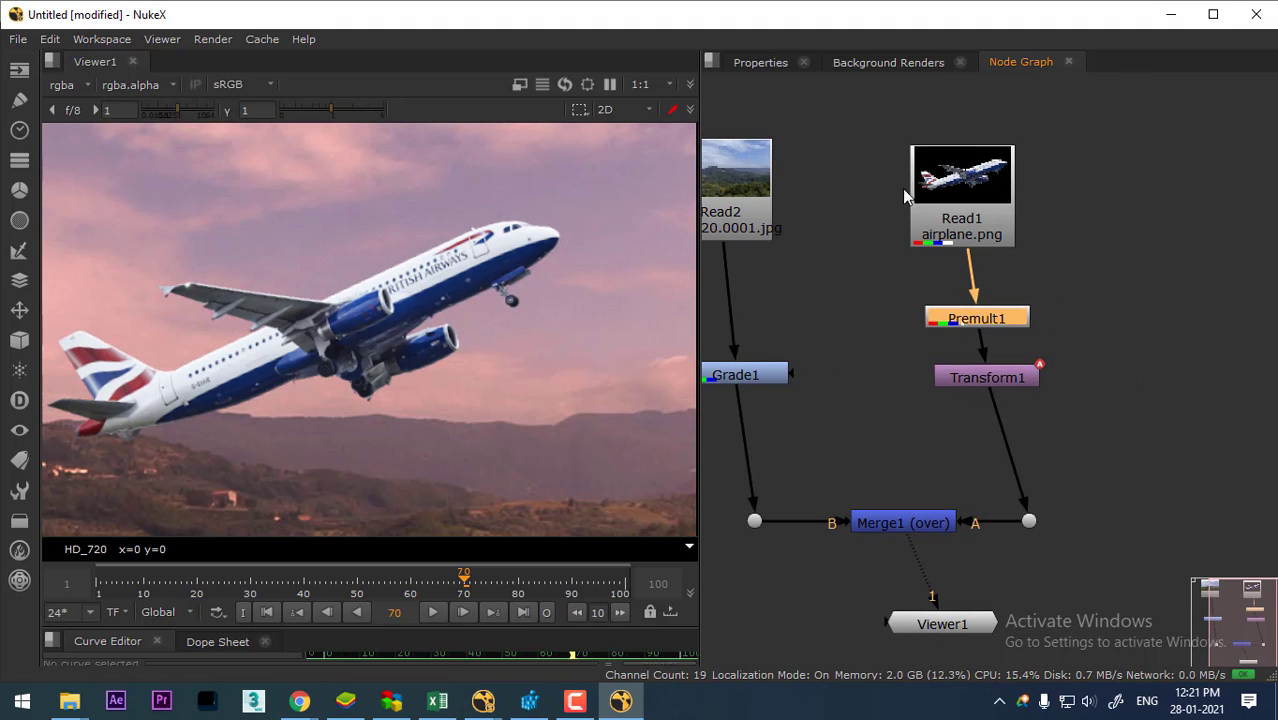
pyautogui.moveTo(858, 119); pyautogui.dragTo(1083, 415)
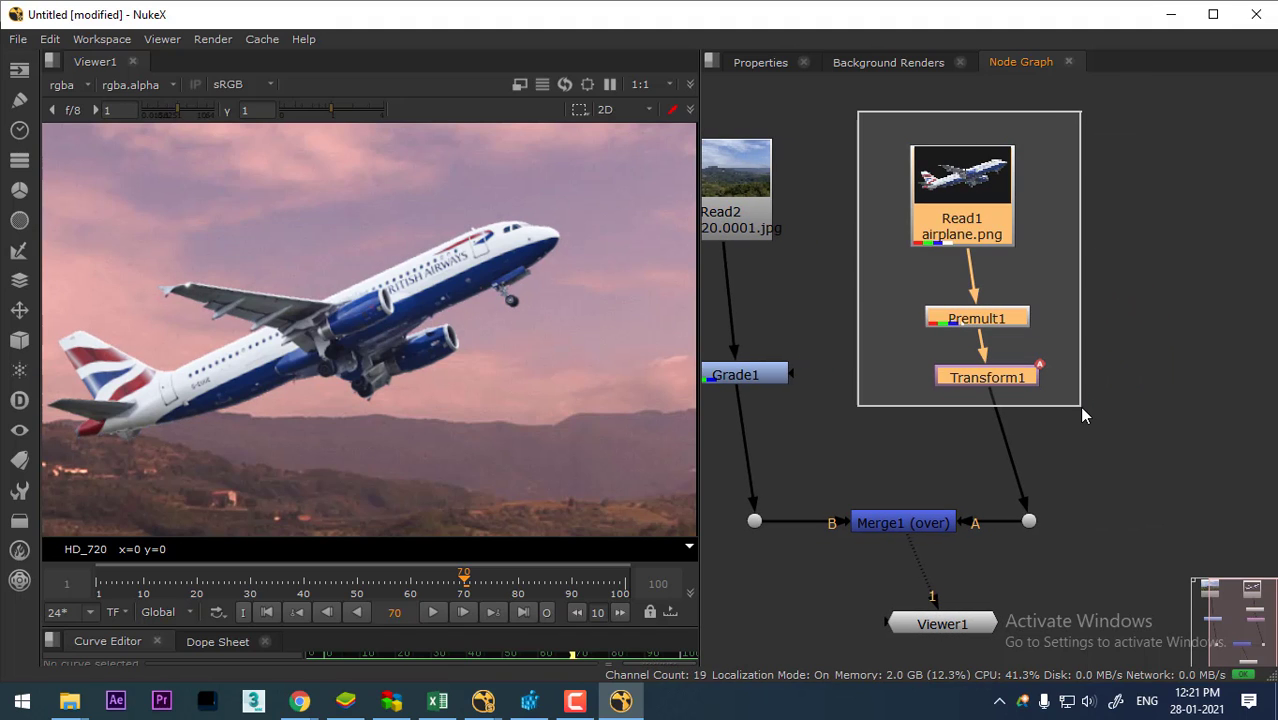
pyautogui.moveTo(1008, 376); pyautogui.dragTo(1039, 387)
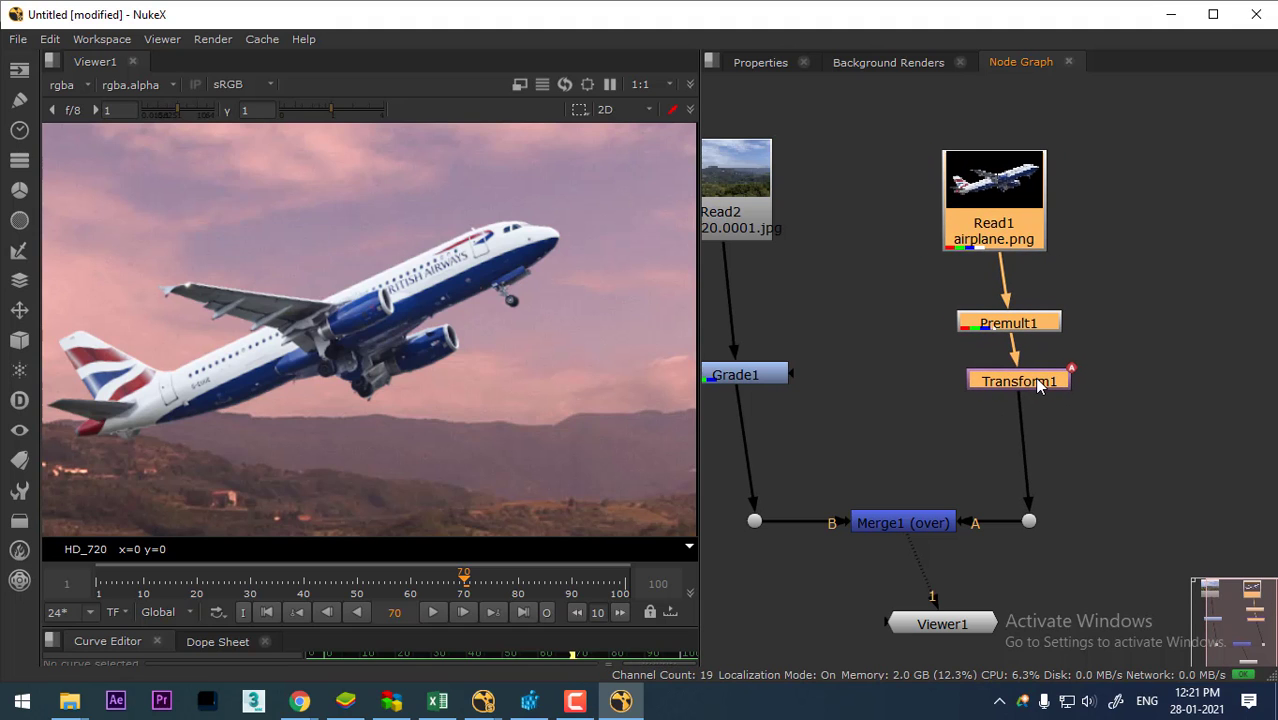
pyautogui.press('f')
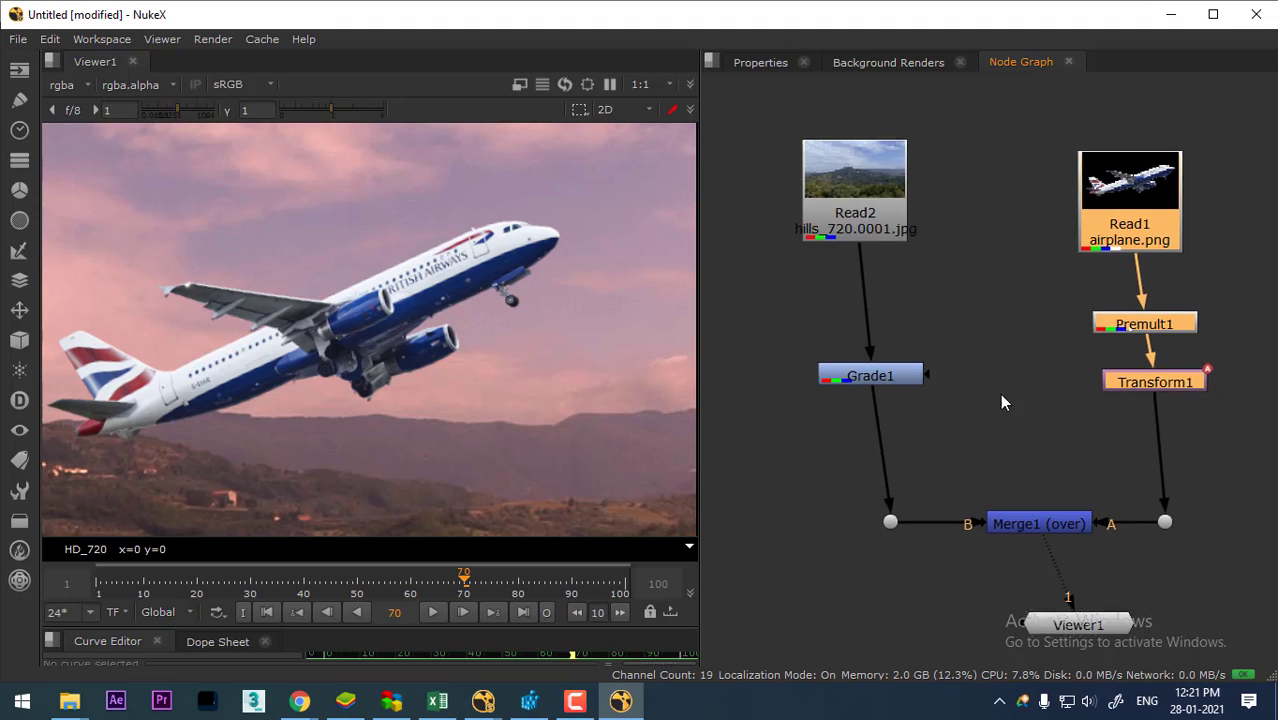
pyautogui.click(1037, 501)
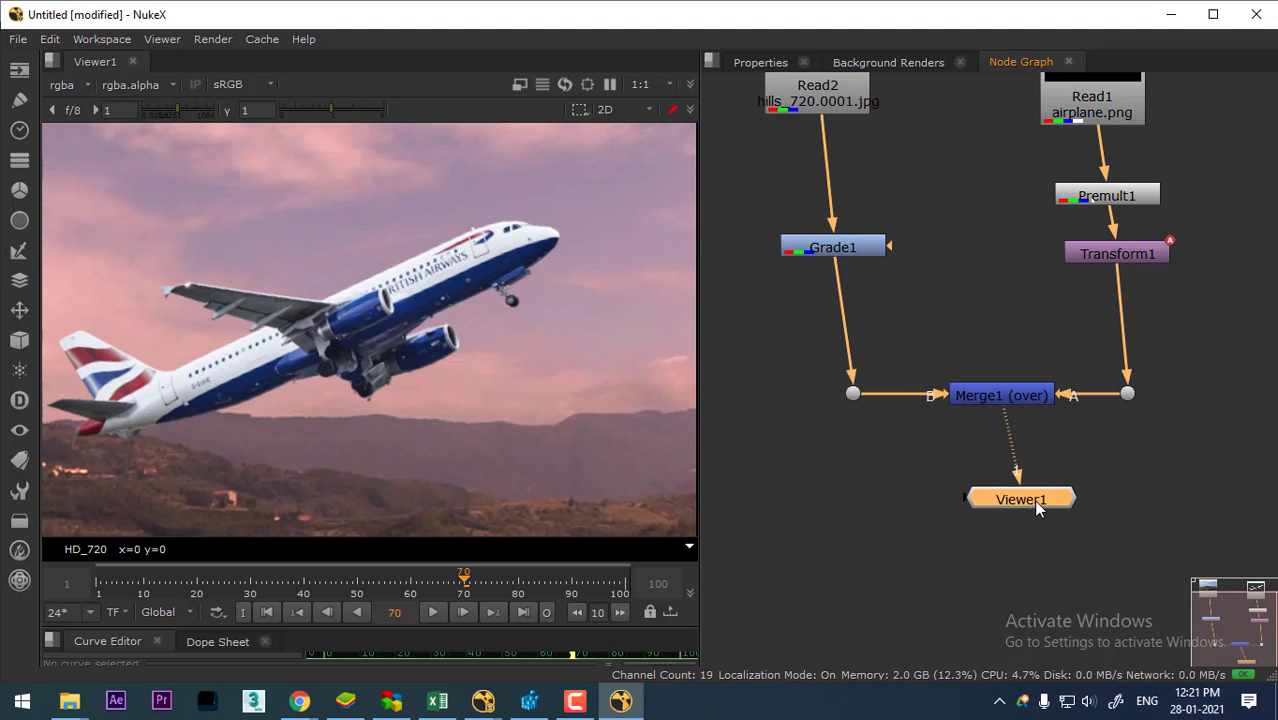
pyautogui.press('f')
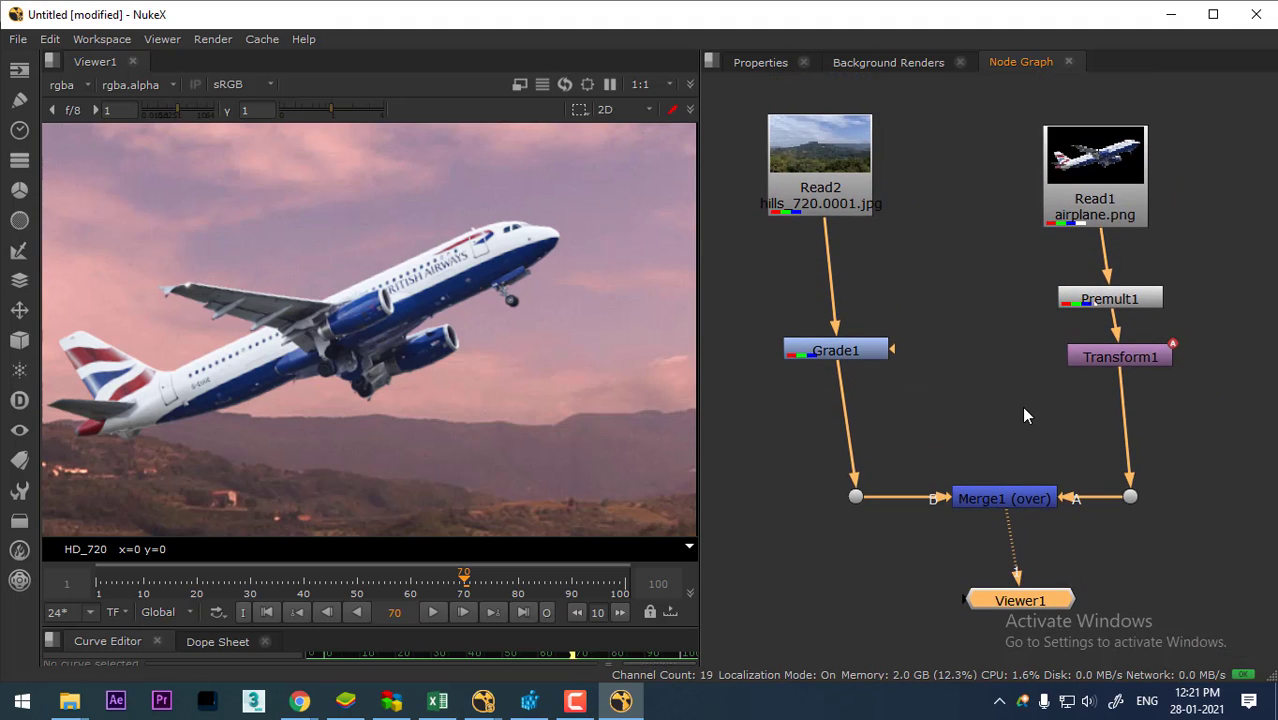
pyautogui.scroll(-3, 412, 376)
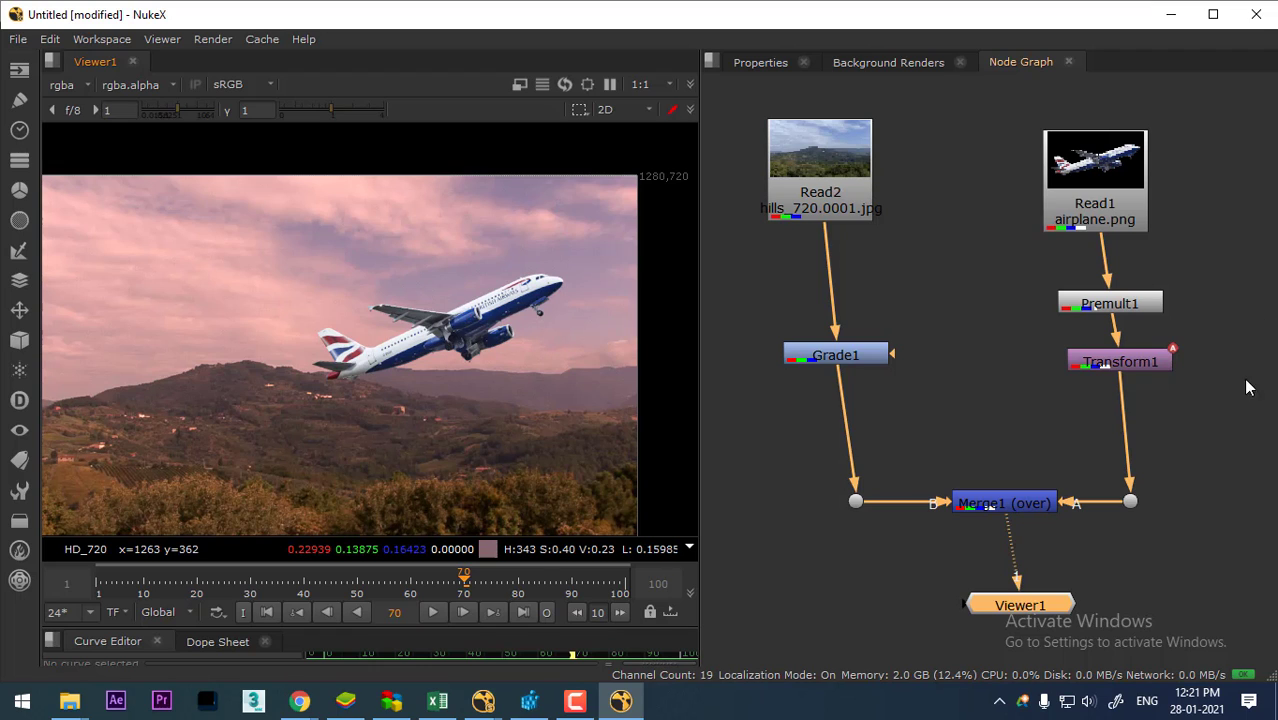
# Add a Grade2 node after Transform1 and split its gain into separate colour channels.
pyautogui.click(1183, 378)
pyautogui.click(1147, 368)
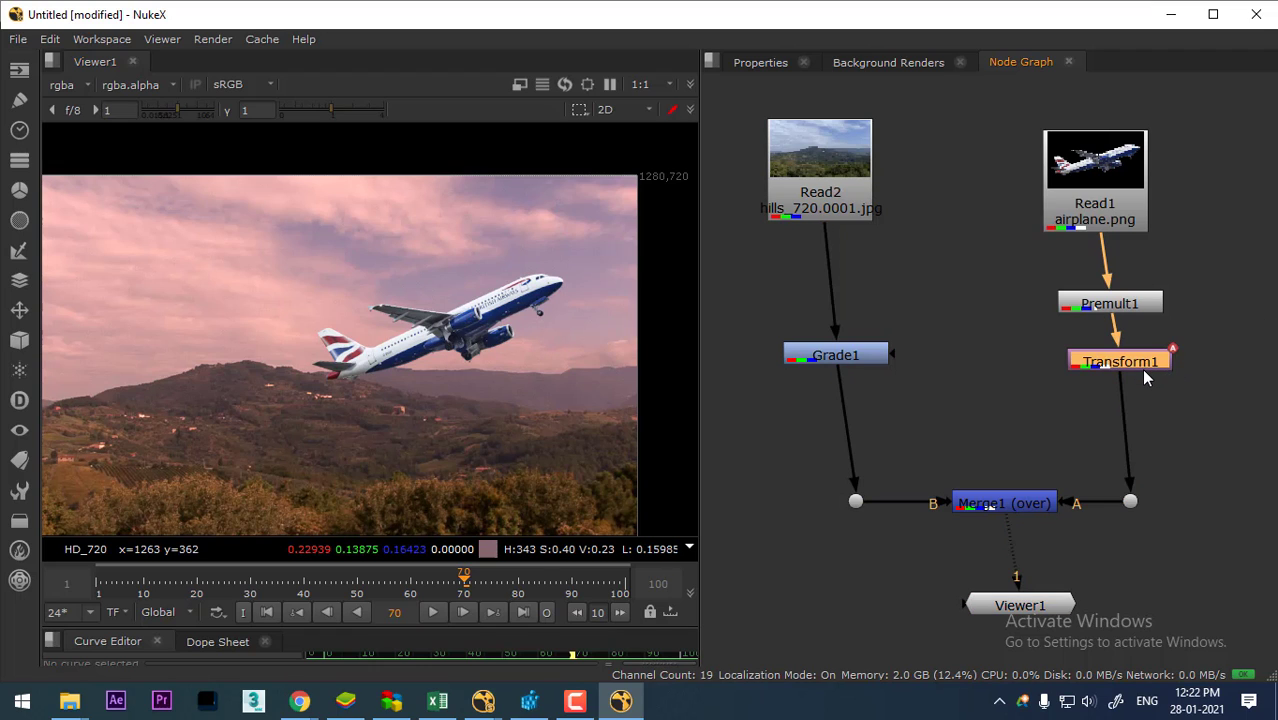
pyautogui.press('Tab')
pyautogui.write('g')
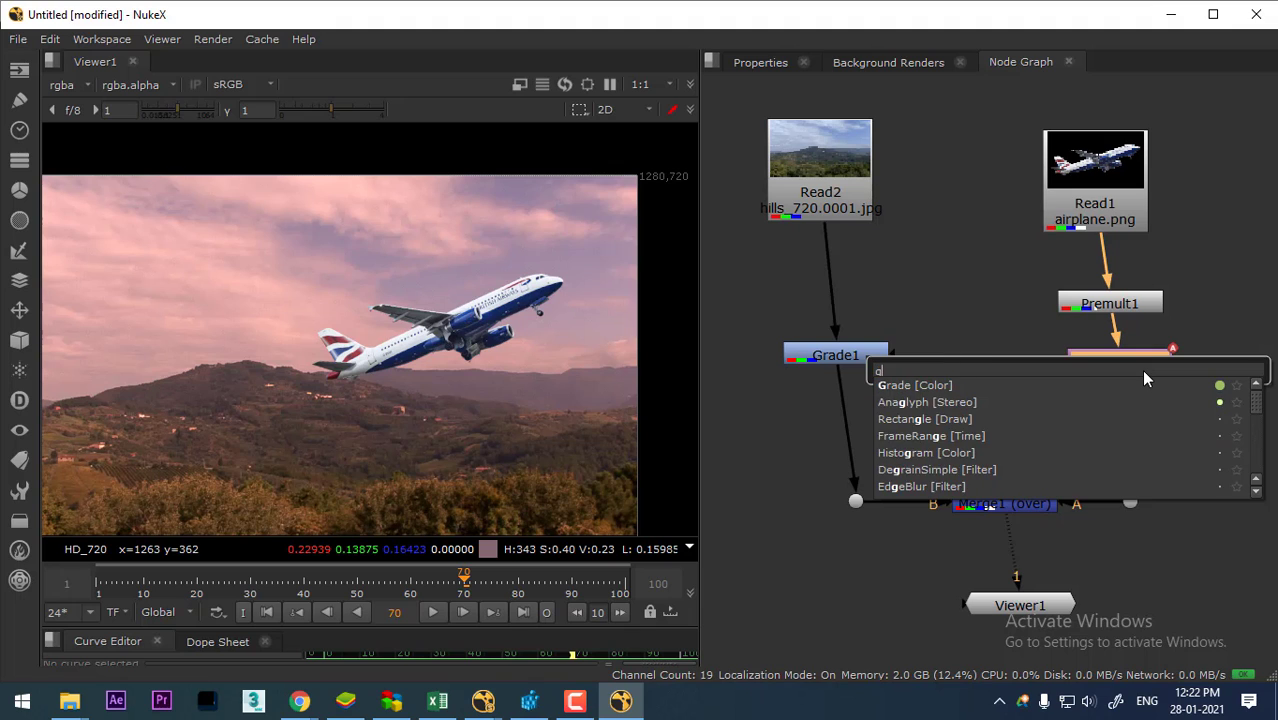
pyautogui.write('r')
pyautogui.click(932, 389)
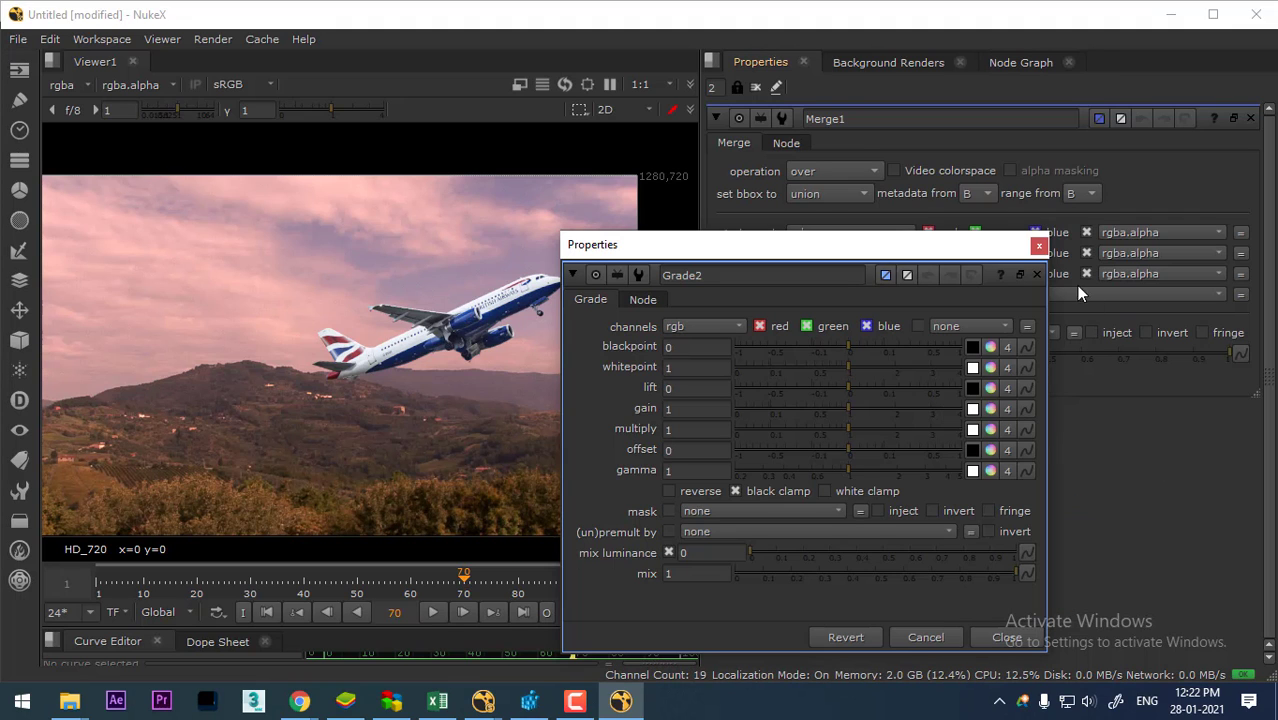
pyautogui.click(1020, 62)
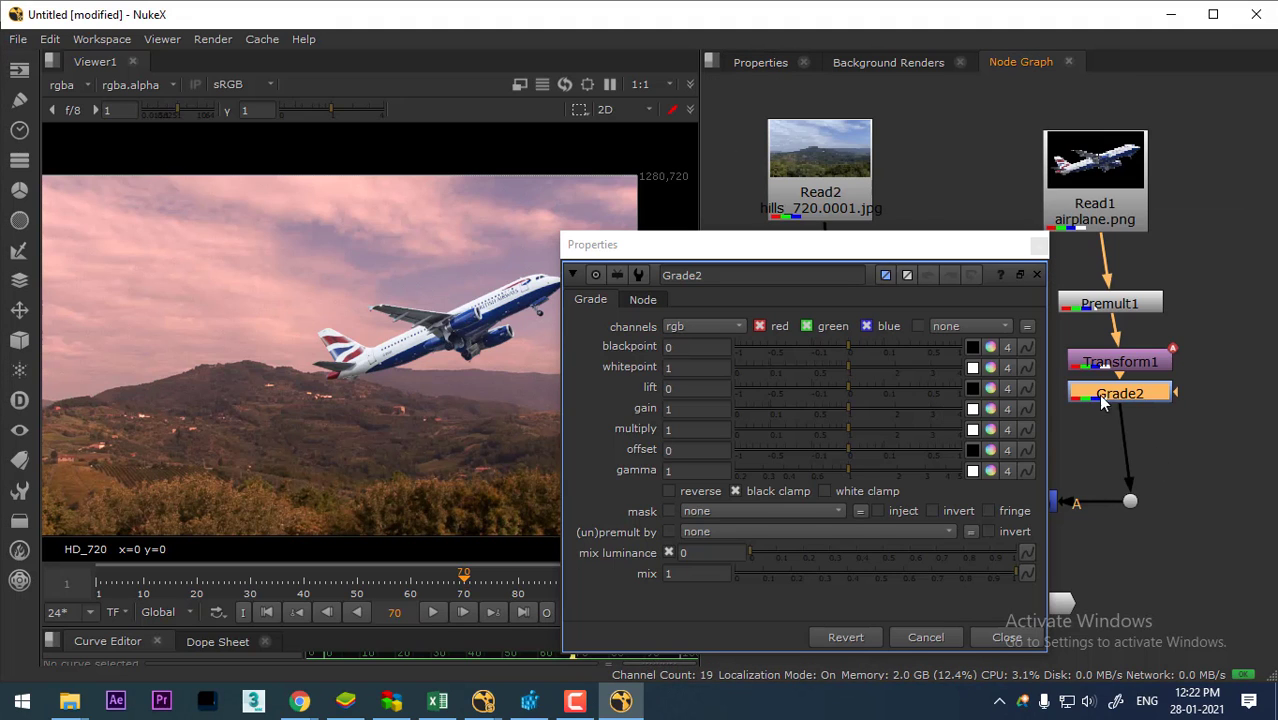
pyautogui.moveTo(893, 240); pyautogui.dragTo(976, 202)
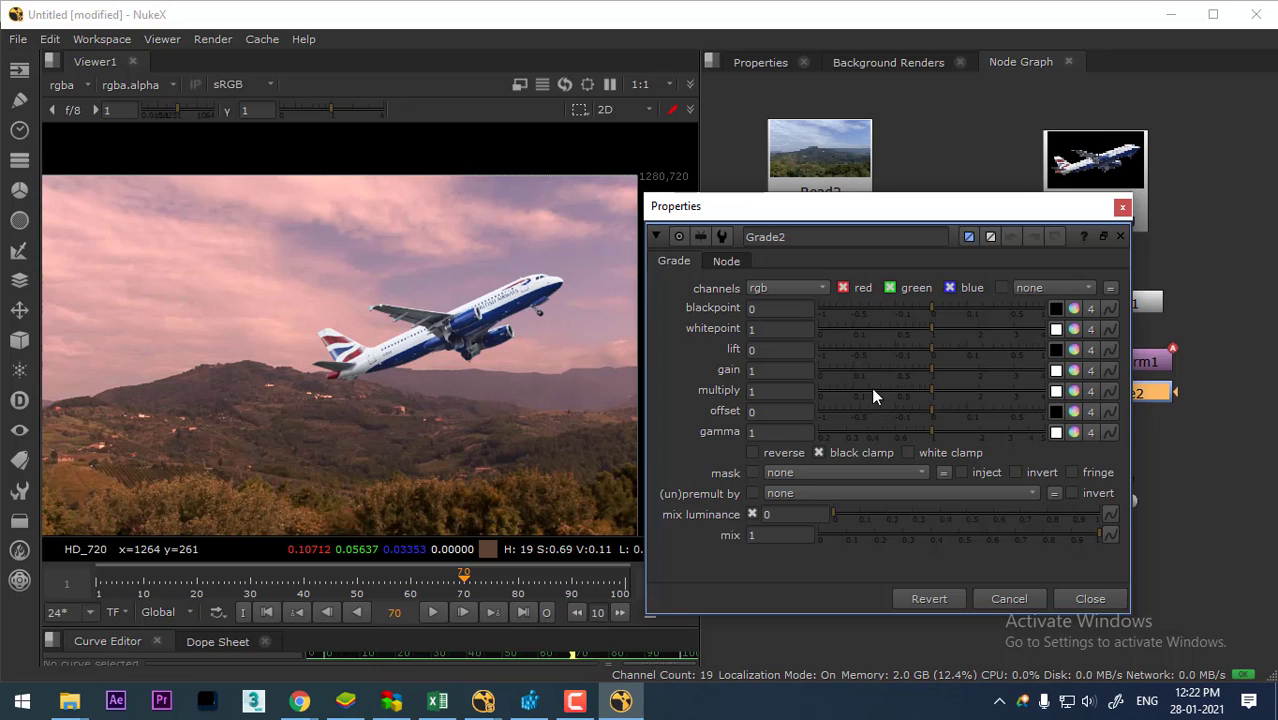
pyautogui.click(1055, 392)
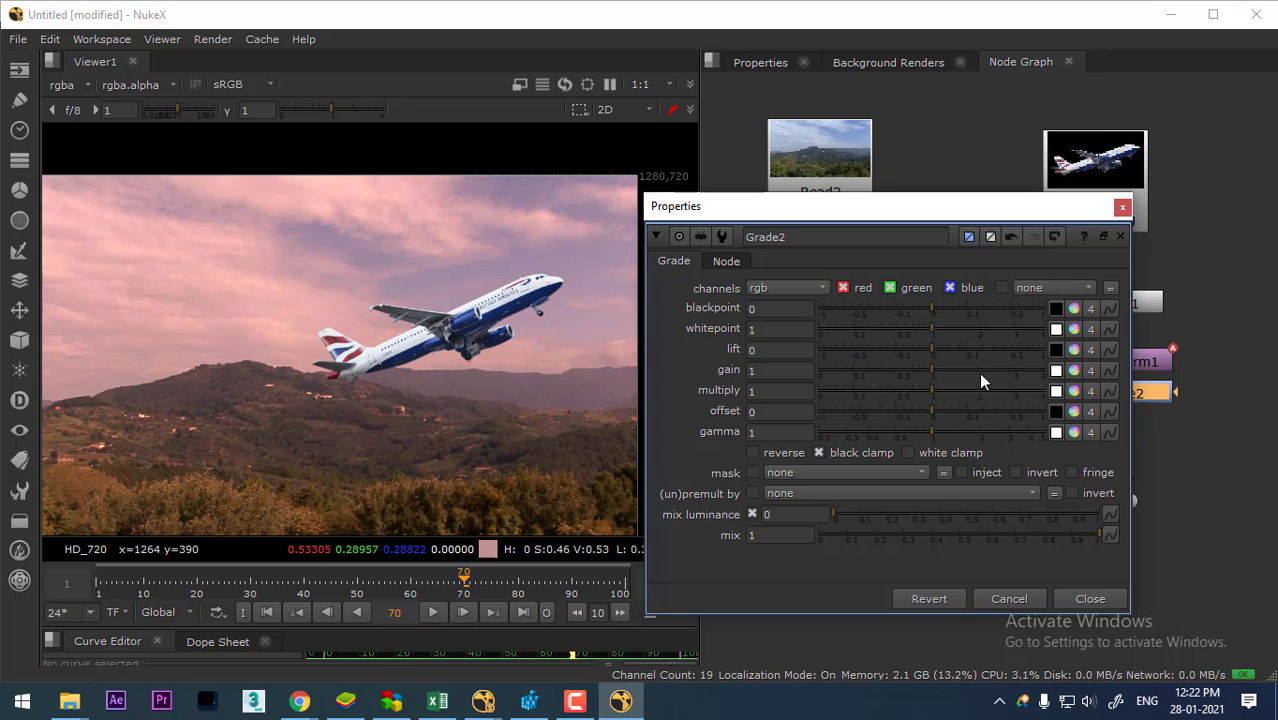
pyautogui.click(1069, 370)
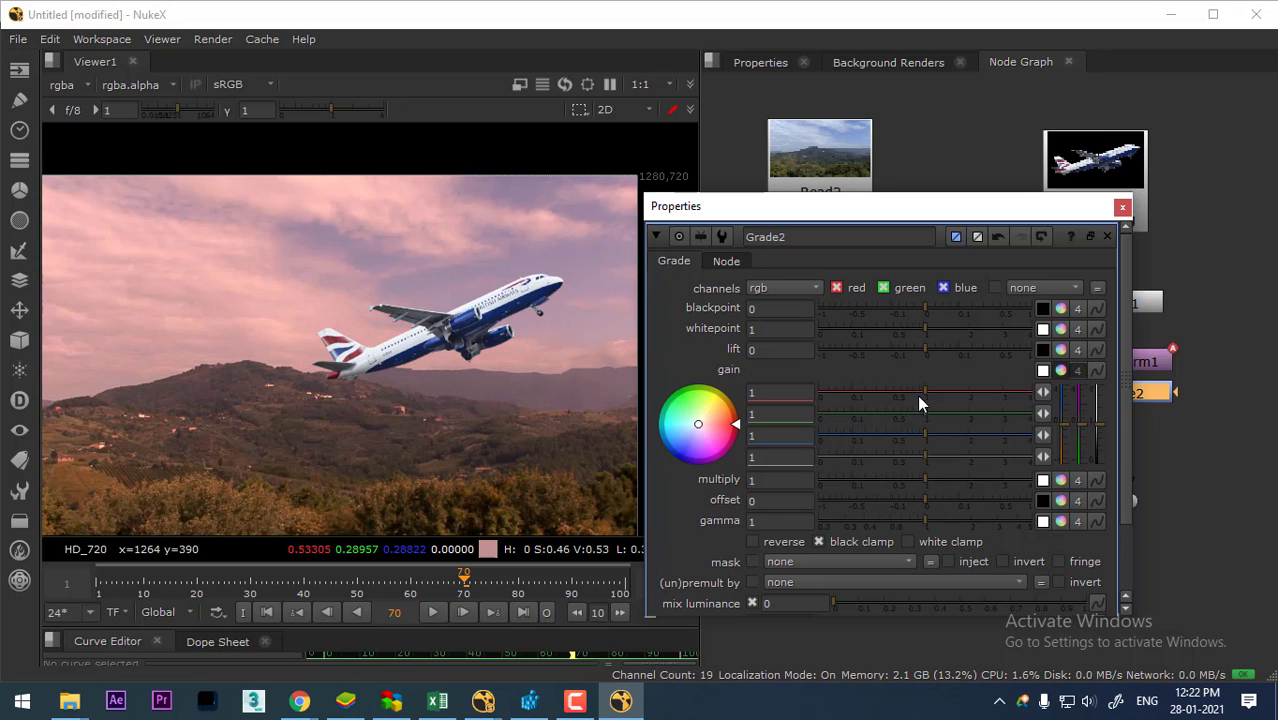
# Set Grade2's red gain to 1.75, blue gain to 0.72 and gamma to 1.04.
pyautogui.moveTo(930, 390); pyautogui.dragTo(957, 397)
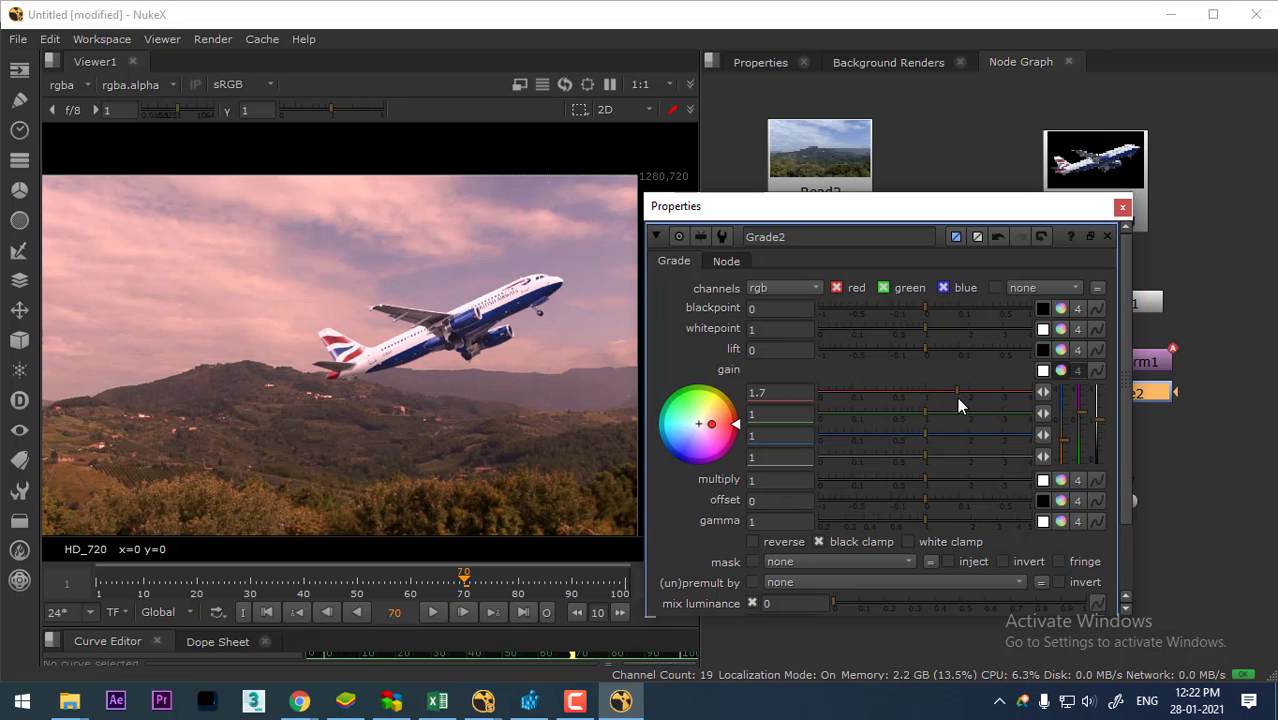
pyautogui.click(957, 397)
pyautogui.moveTo(925, 438); pyautogui.dragTo(912, 434)
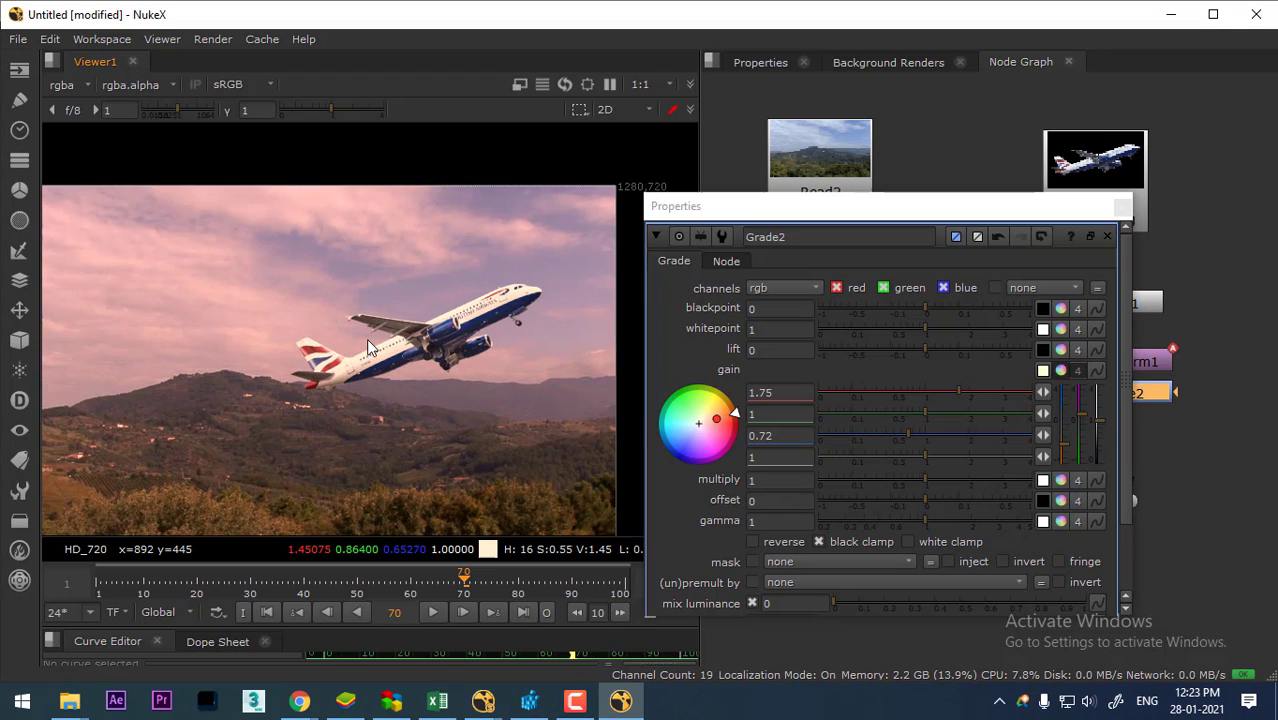
pyautogui.moveTo(366, 338); pyautogui.dragTo(335, 379)
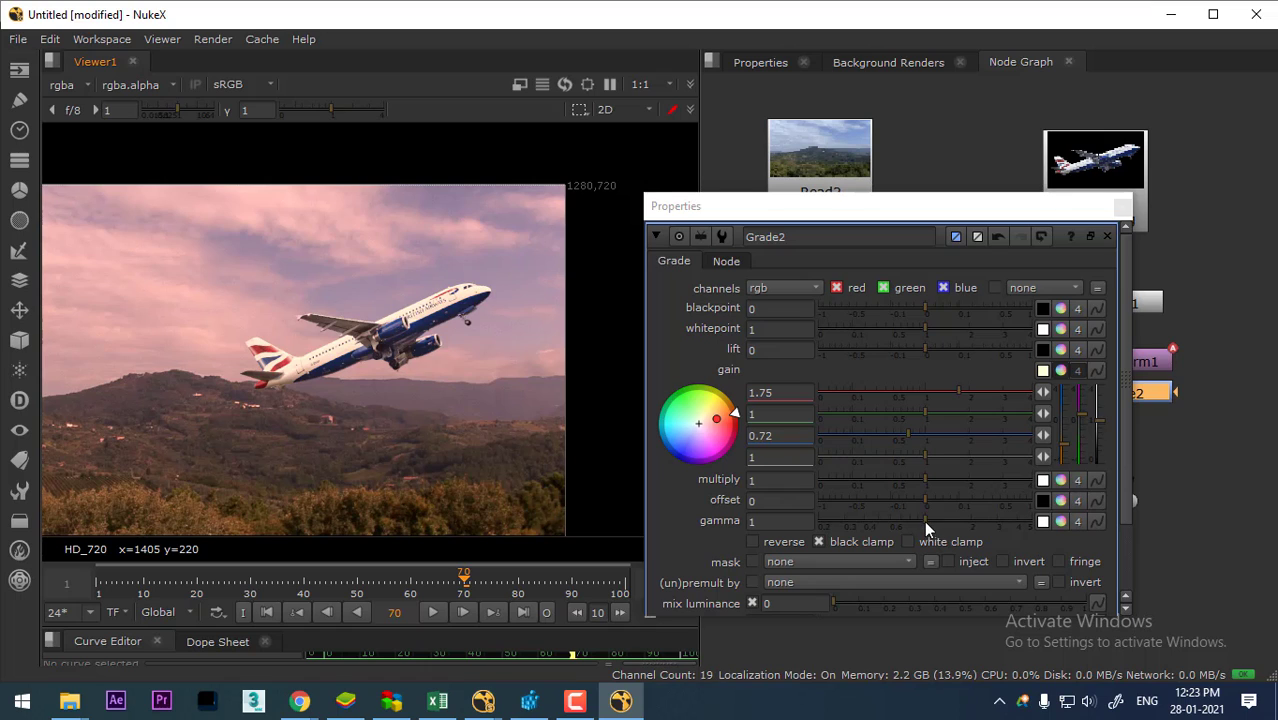
pyautogui.moveTo(924, 520)
pyautogui.mouseDown()
pyautogui.moveTo(938, 518)
pyautogui.moveTo(927, 519)
pyautogui.mouseUp()
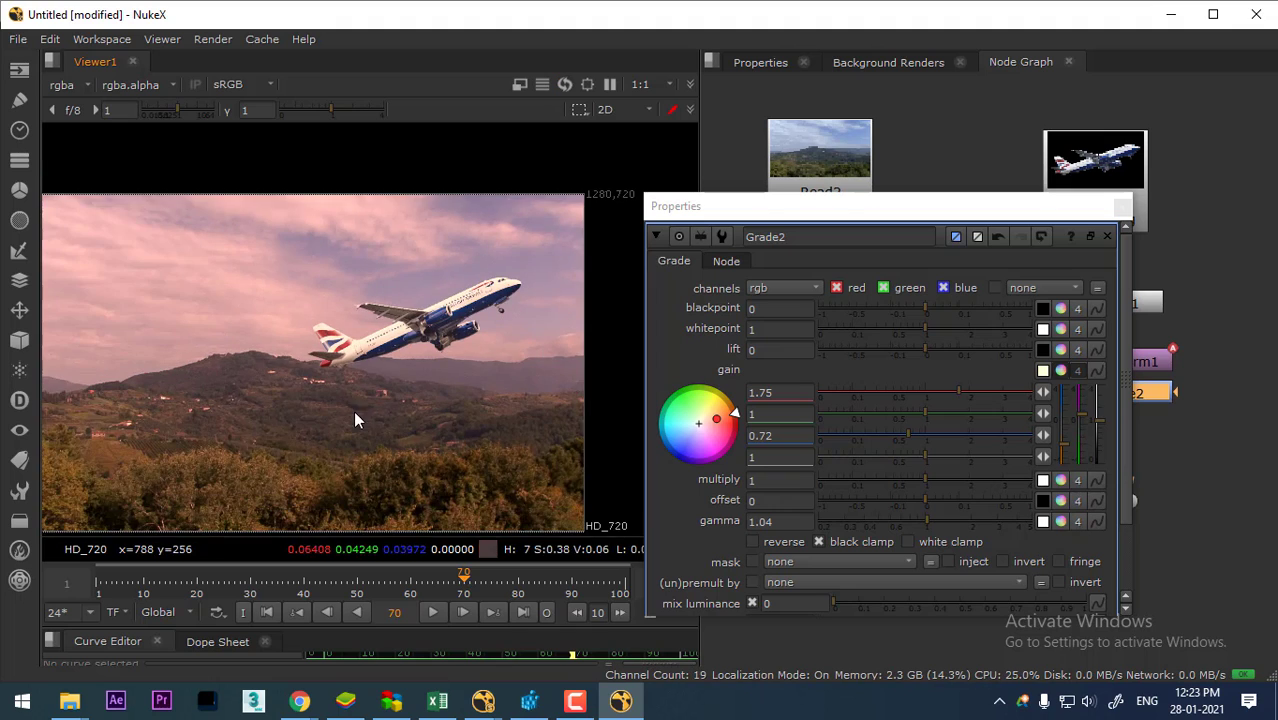
pyautogui.scroll(-2, 448, 365)
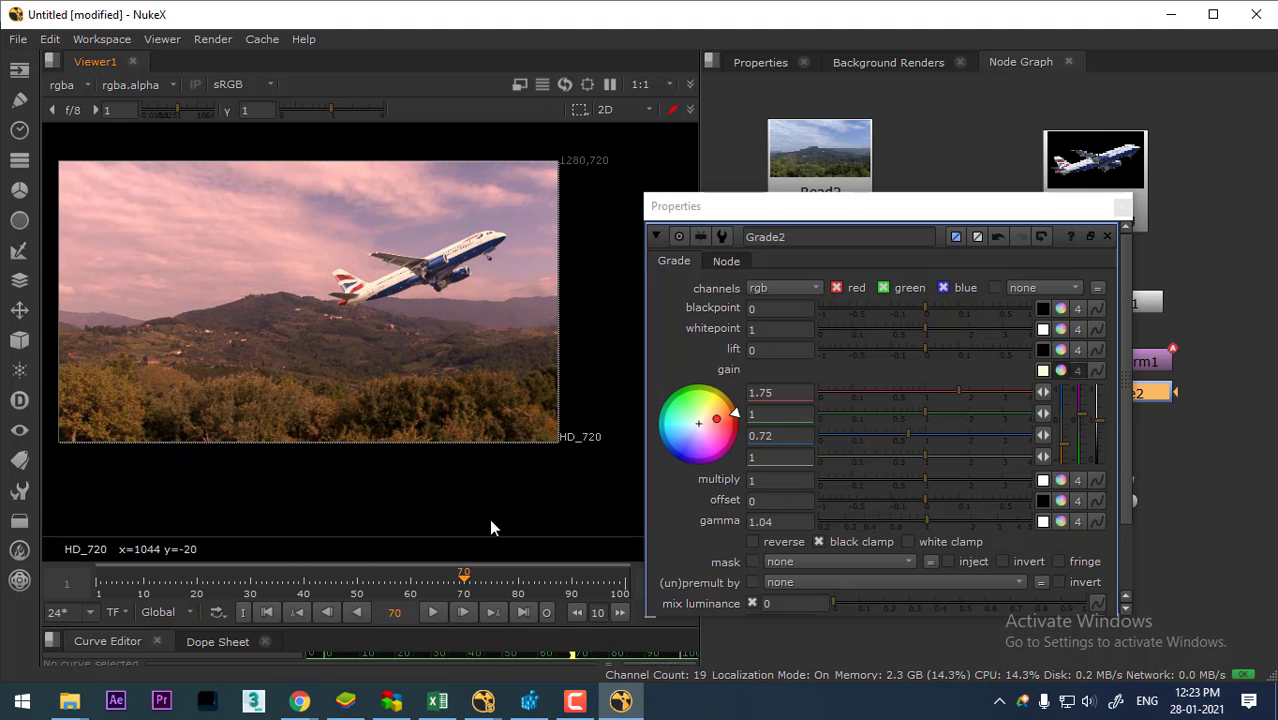
pyautogui.click(575, 706)
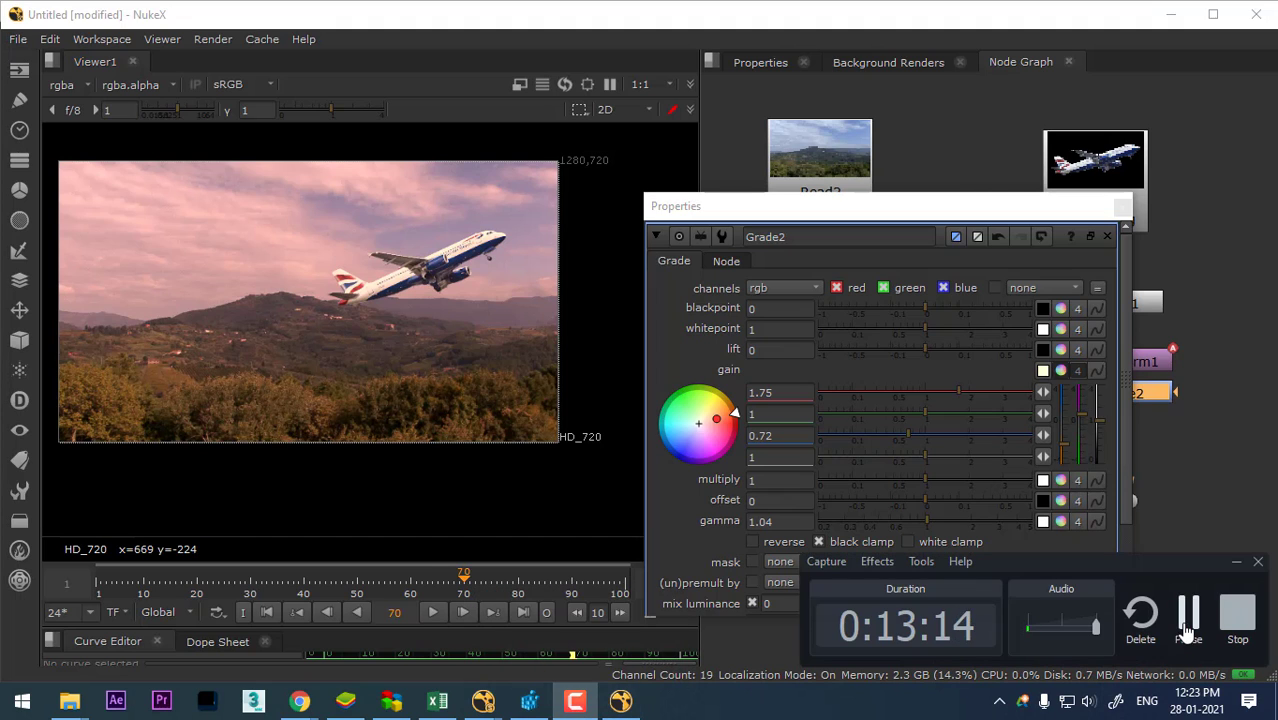
pyautogui.click(1186, 633)
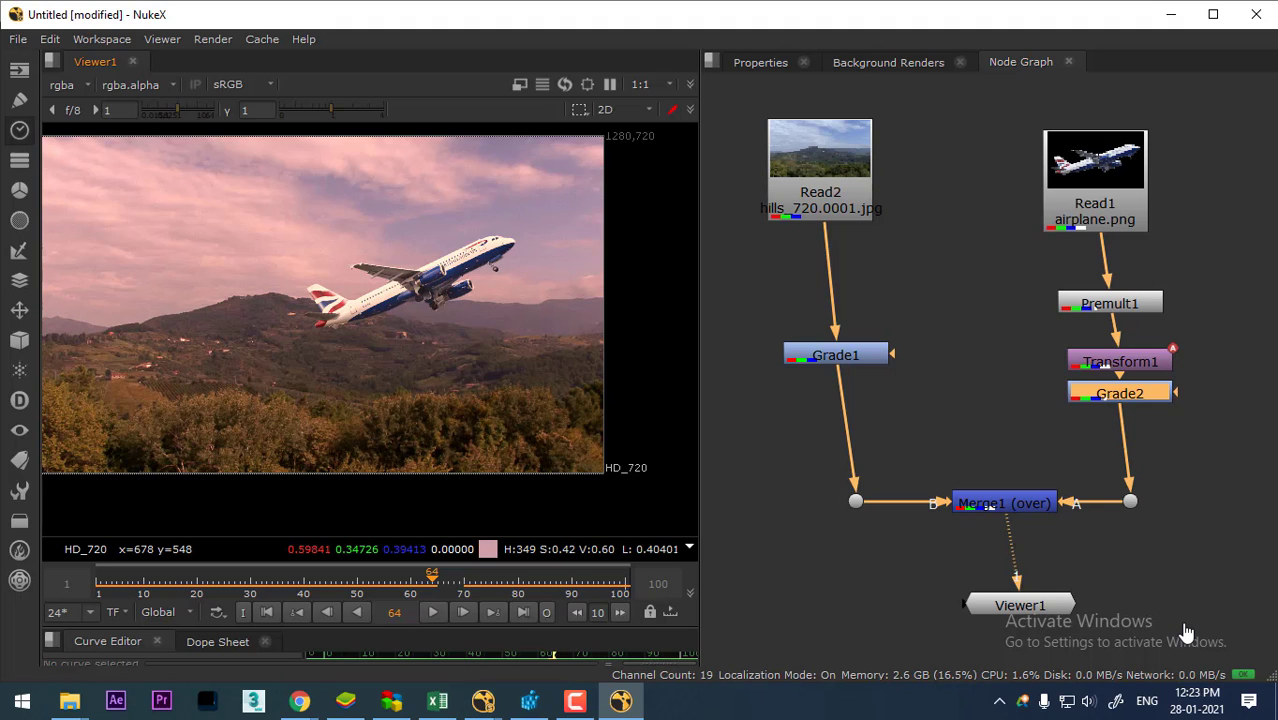
# Maximize the viewer, centre the composite, and play back the airplane animation.
pyautogui.press('space')
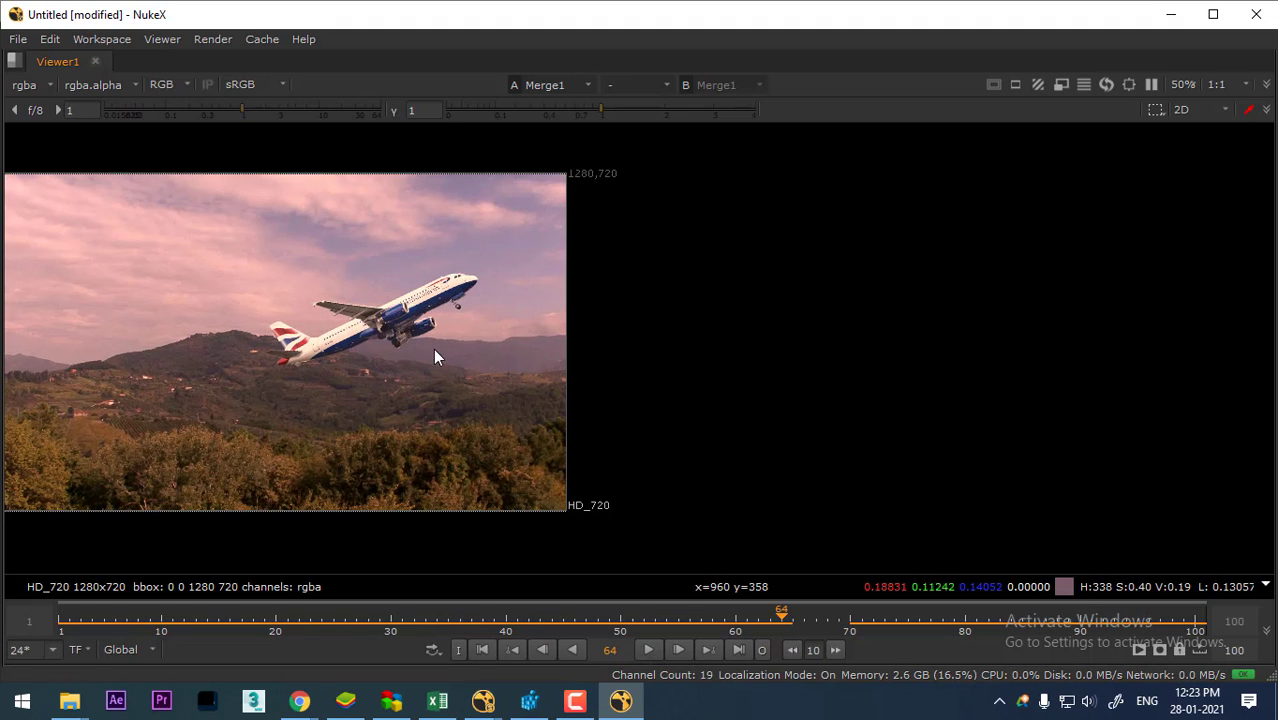
pyautogui.moveTo(310, 371); pyautogui.dragTo(647, 378)
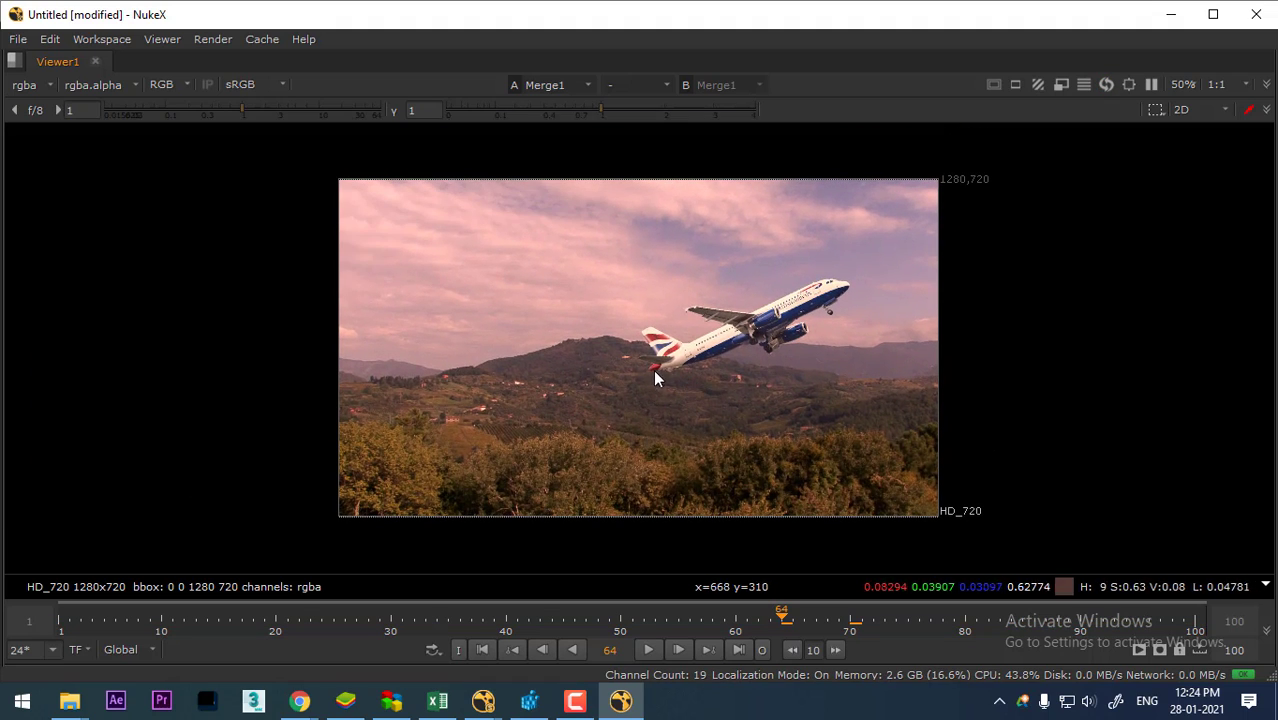
pyautogui.click(650, 649)
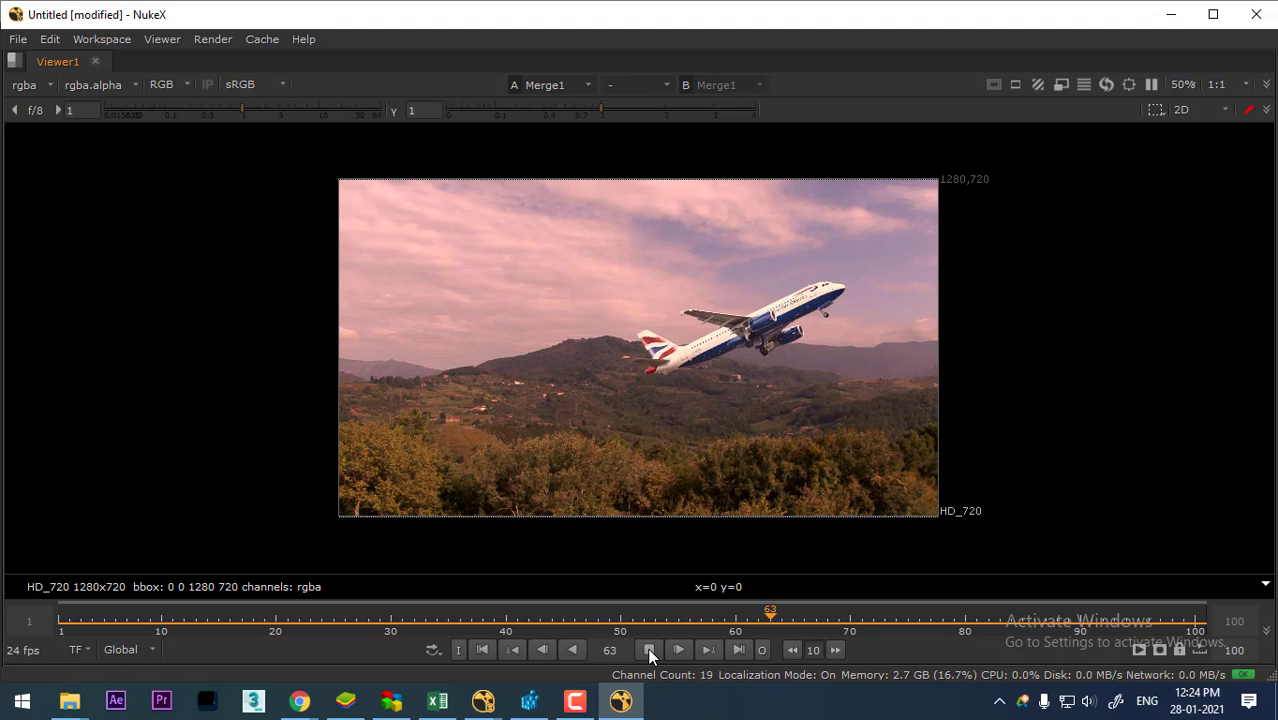
pyautogui.press('space')
pyautogui.press('space')
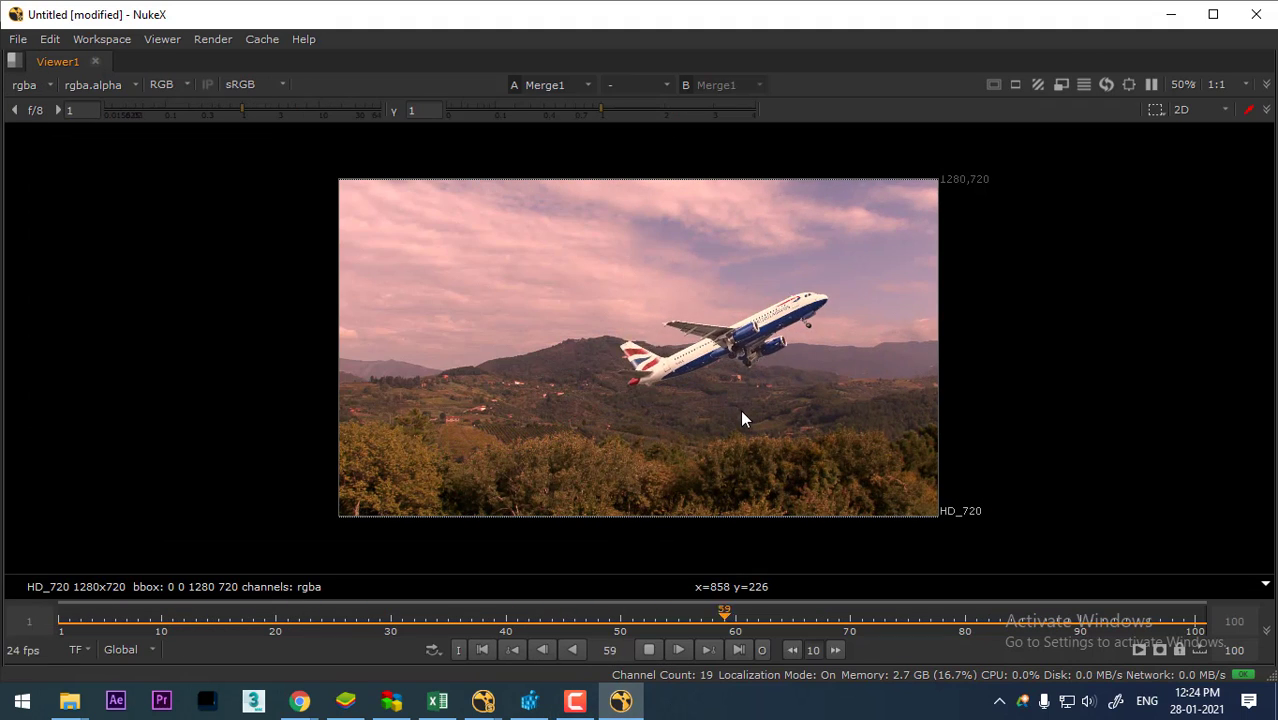
pyautogui.scroll(1, 742, 418)
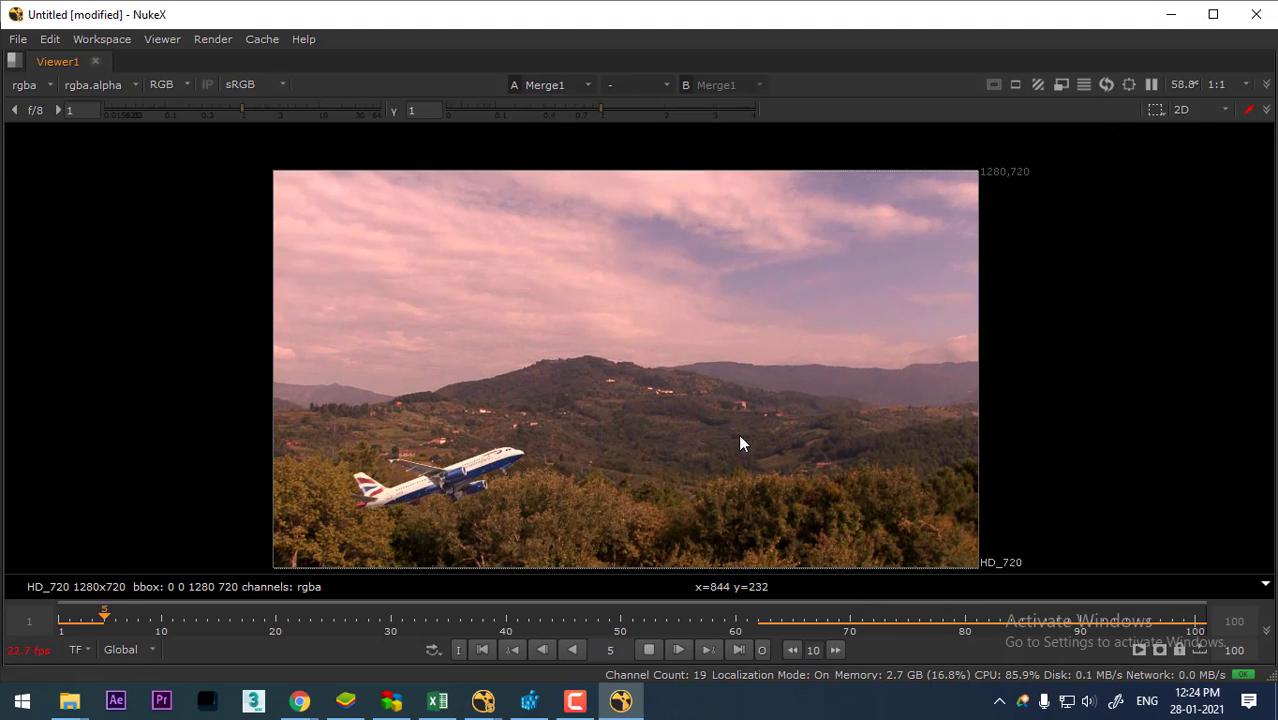